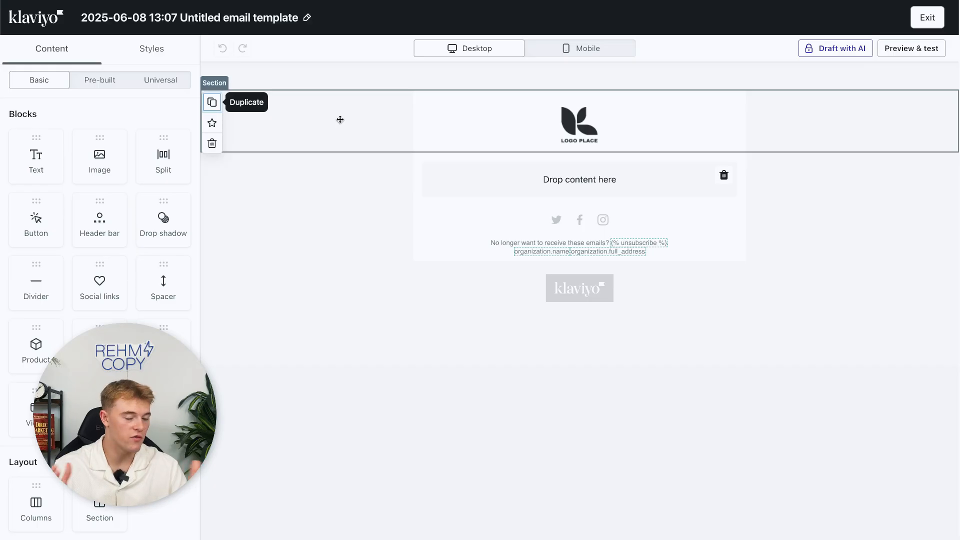
Place a text block in the empty slot beneath the logo and edit its placeholder text.
{"action": "left_click_drag", "start_coordinate": [95, 158], "coordinate": [546, 185]}
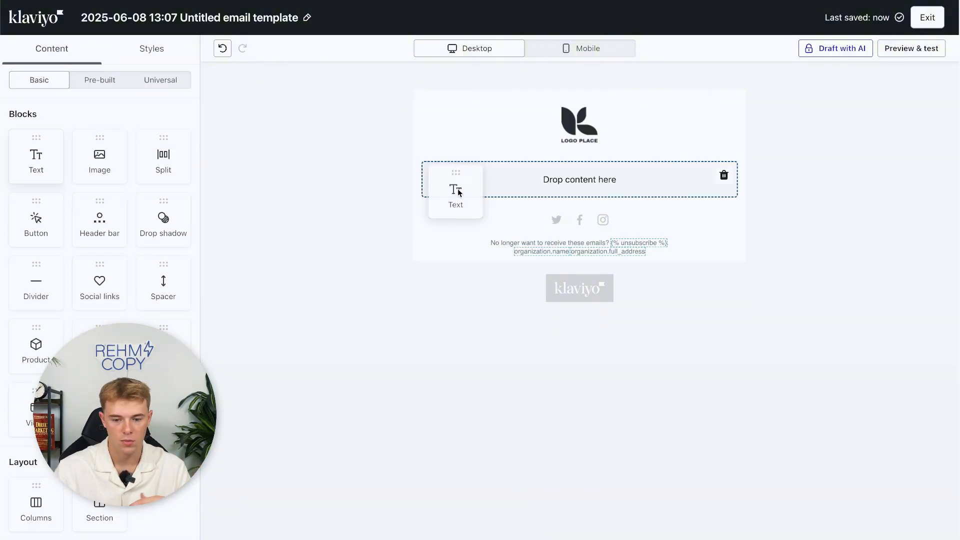
{"action": "left_click_drag", "start_coordinate": [454, 189], "coordinate": [457, 185]}
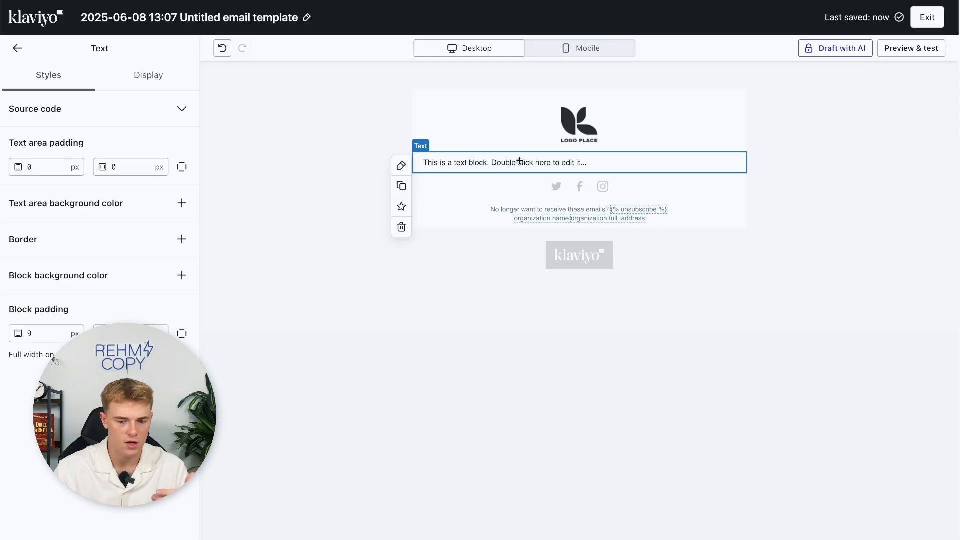
{"action": "double_click", "coordinate": [495, 161]}
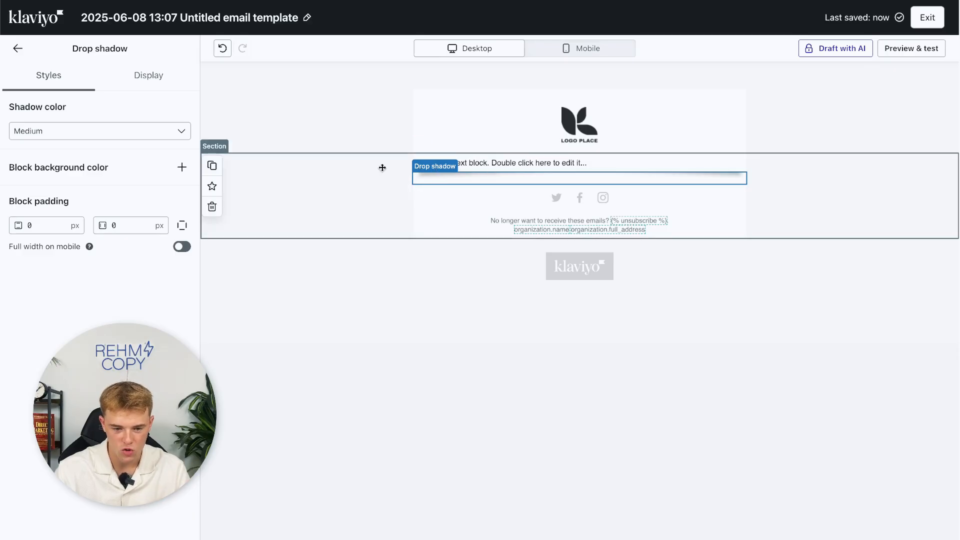
{"action": "left_click", "coordinate": [17, 48]}
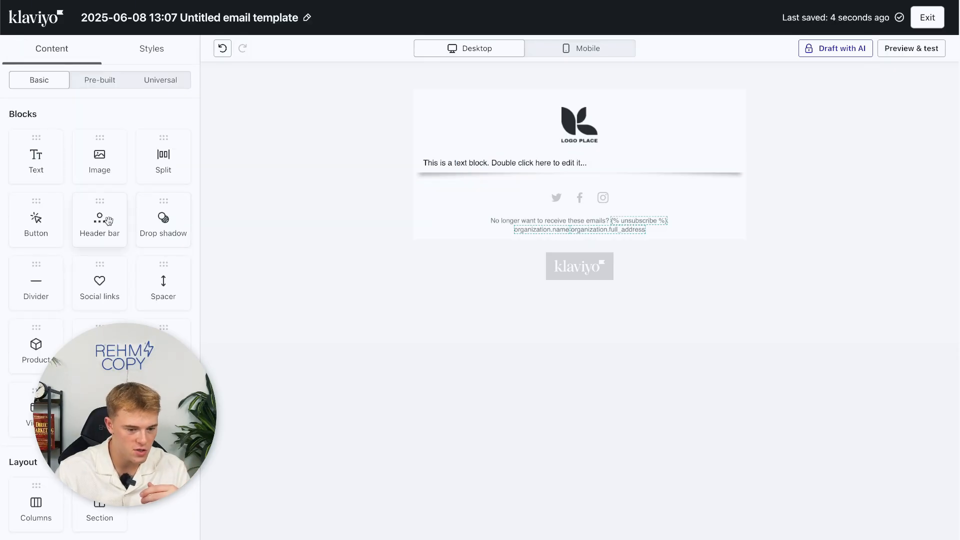
Add a button below the text block and edit its label to SHOP NOW.
{"action": "left_click_drag", "start_coordinate": [50, 219], "coordinate": [445, 196]}
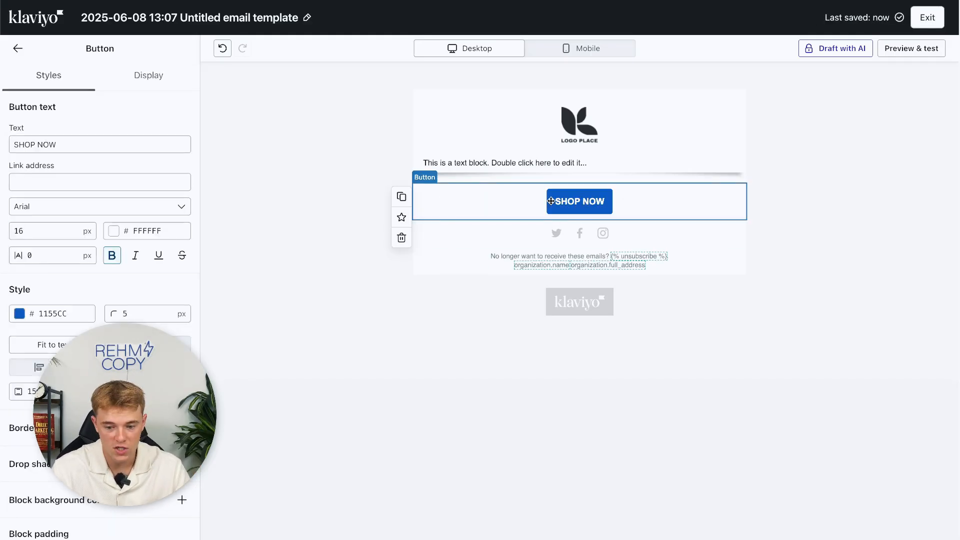
{"action": "left_click", "coordinate": [71, 147]}
{"action": "double_click", "coordinate": [71, 147]}
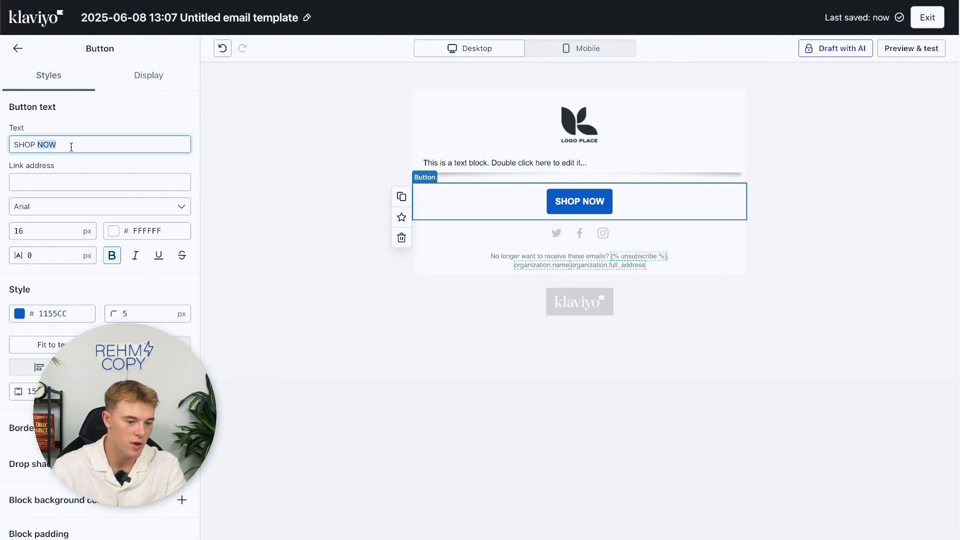
{"action": "left_click", "coordinate": [289, 157]}
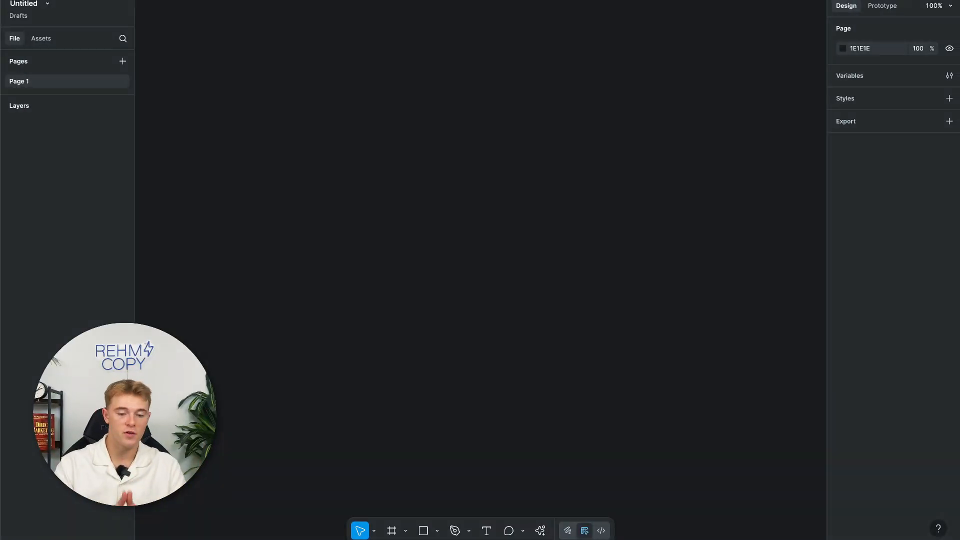
Draw a new frame, set its width to 600, and stretch it down toward 1282 tall.
{"action": "key", "text": "f"}
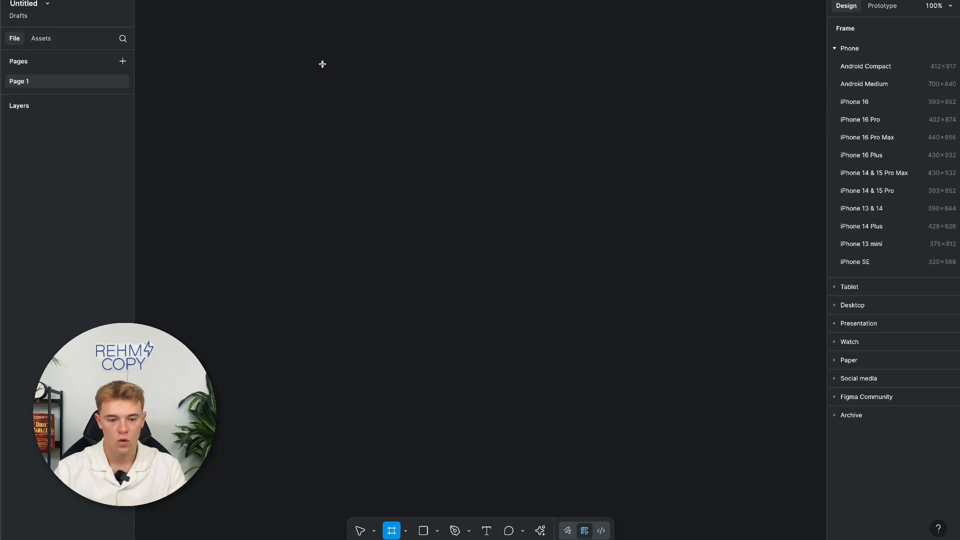
{"action": "left_click_drag", "start_coordinate": [325, 68], "coordinate": [558, 444]}
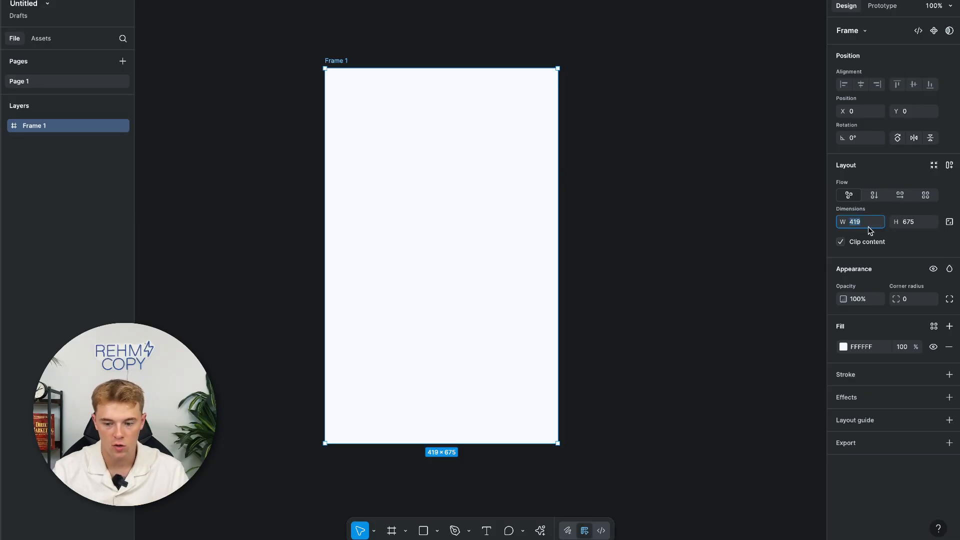
{"action": "type", "text": "600"}
{"action": "key", "text": "Return"}
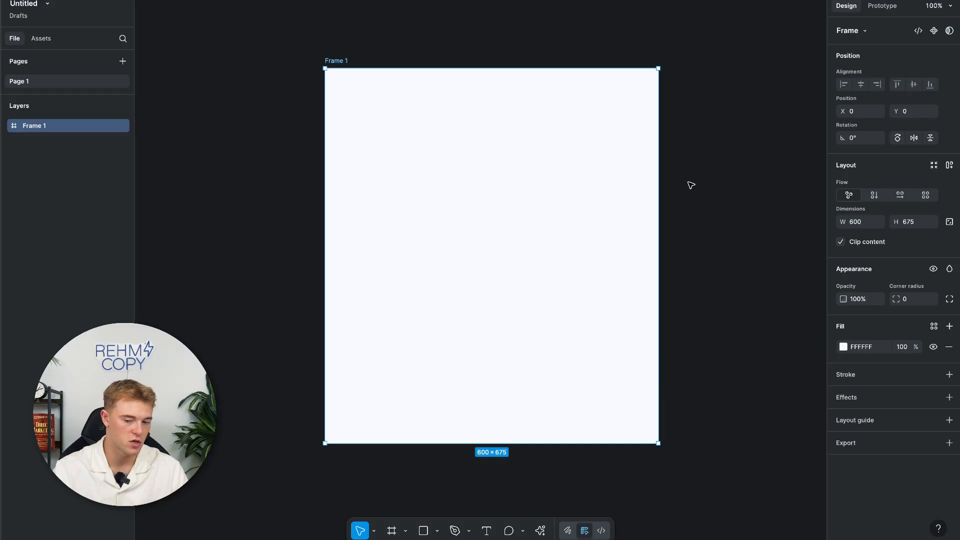
{"action": "scroll", "coordinate": [560, 323], "scroll_direction": "down", "scroll_amount": 3}
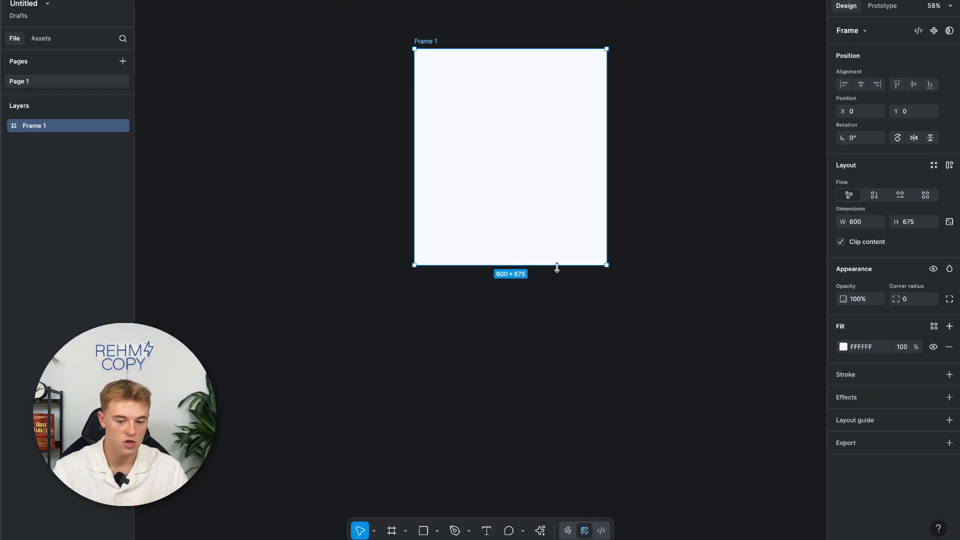
{"action": "left_click_drag", "start_coordinate": [557, 295], "coordinate": [525, 459]}
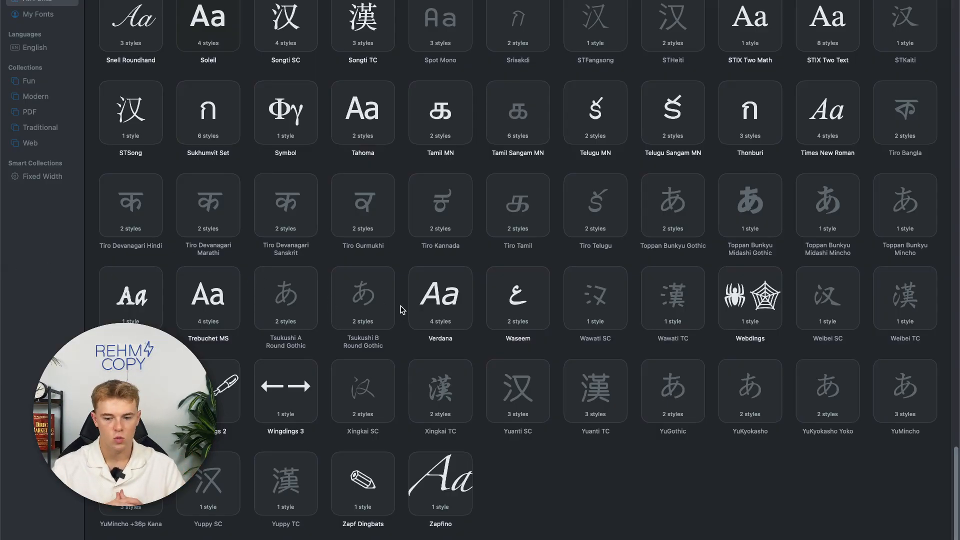
Scroll back up through the installed fonts list in Font Book.
{"action": "scroll", "coordinate": [402, 309], "scroll_direction": "up", "scroll_amount": 20}
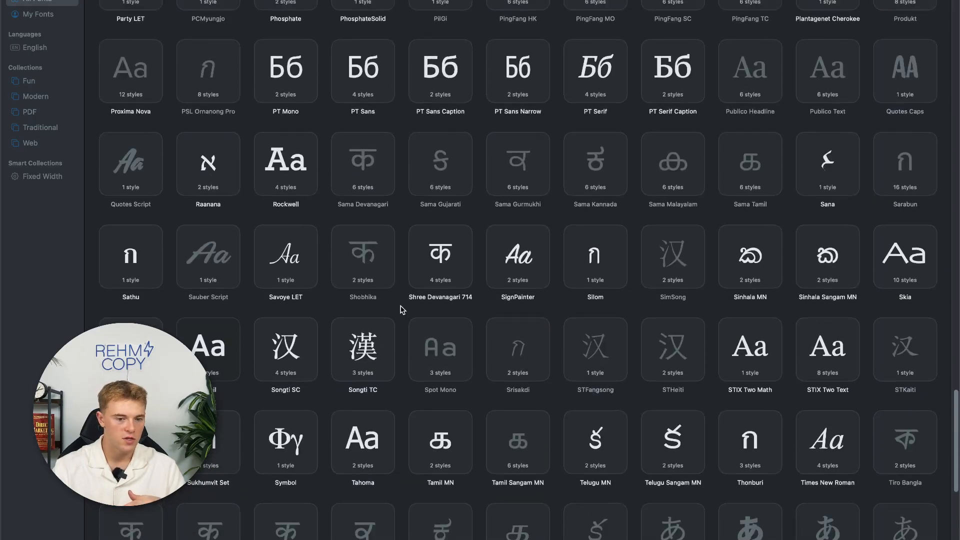
{"action": "scroll", "coordinate": [402, 309], "scroll_direction": "up", "scroll_amount": 15}
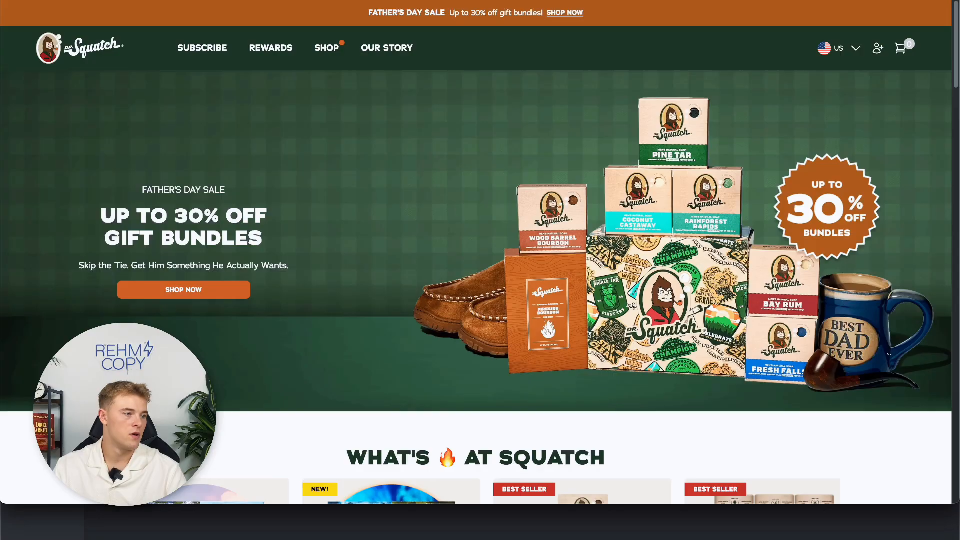
Select the 'UP TO 30% OFF GIFT BUNDLES' heading and inspect it to find font-family adrianna.
{"action": "triple_click", "coordinate": [176, 220]}
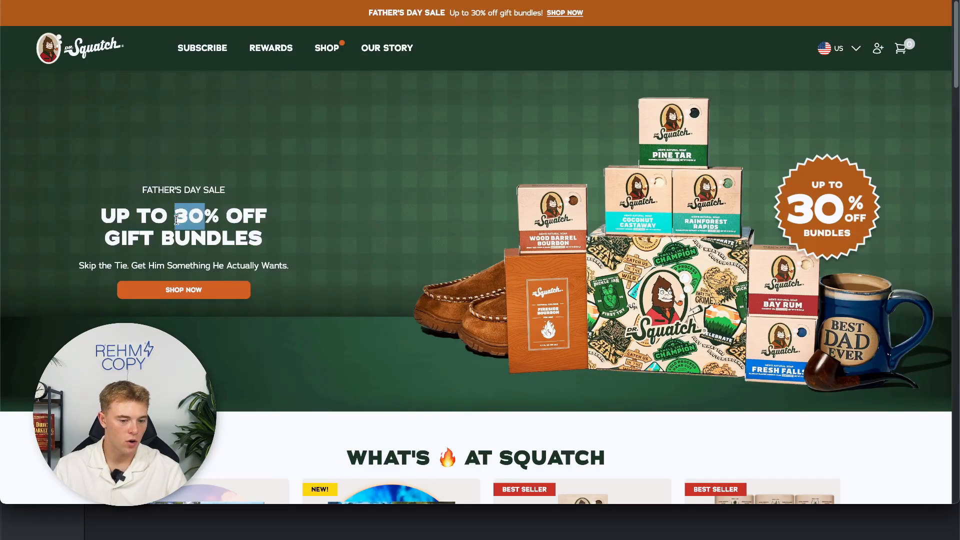
{"action": "triple_click", "coordinate": [186, 191]}
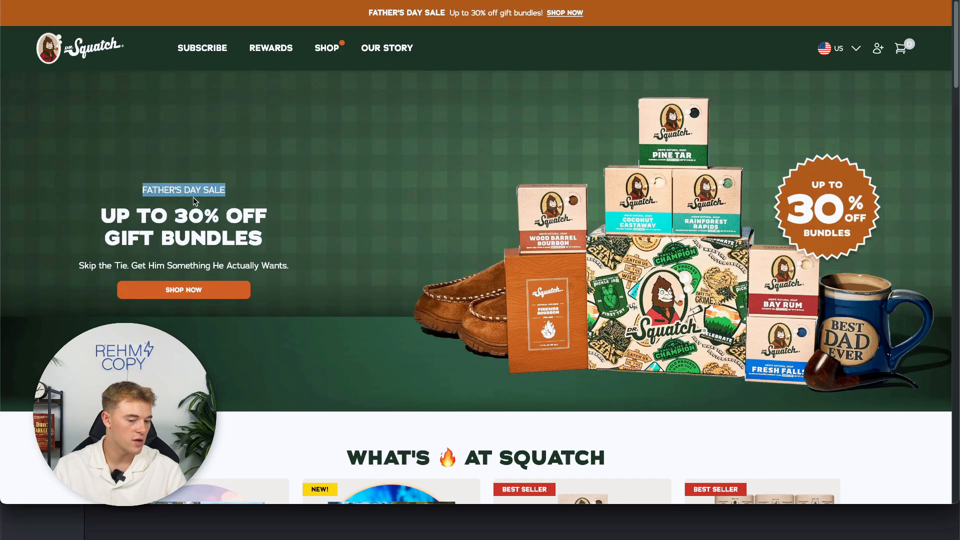
{"action": "triple_click", "coordinate": [205, 226]}
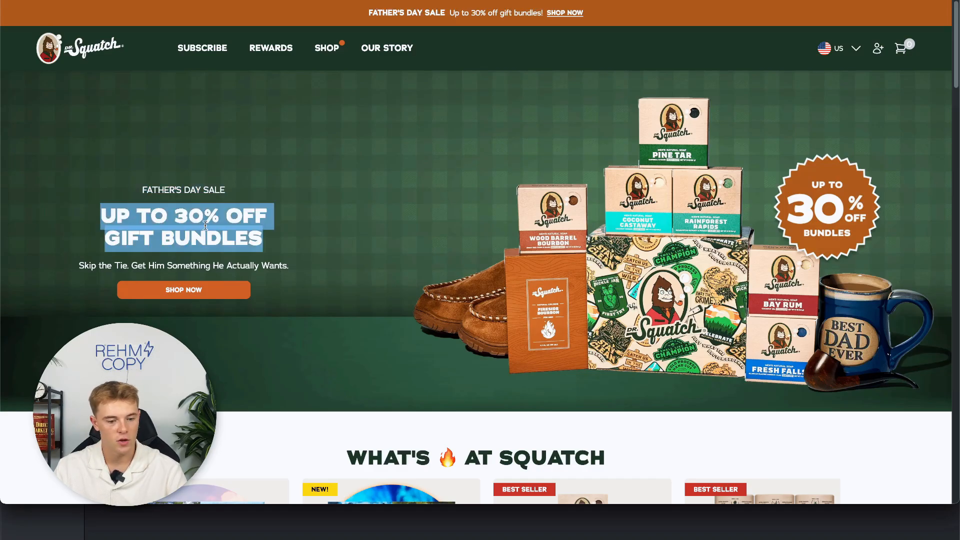
{"action": "right_click", "coordinate": [178, 213]}
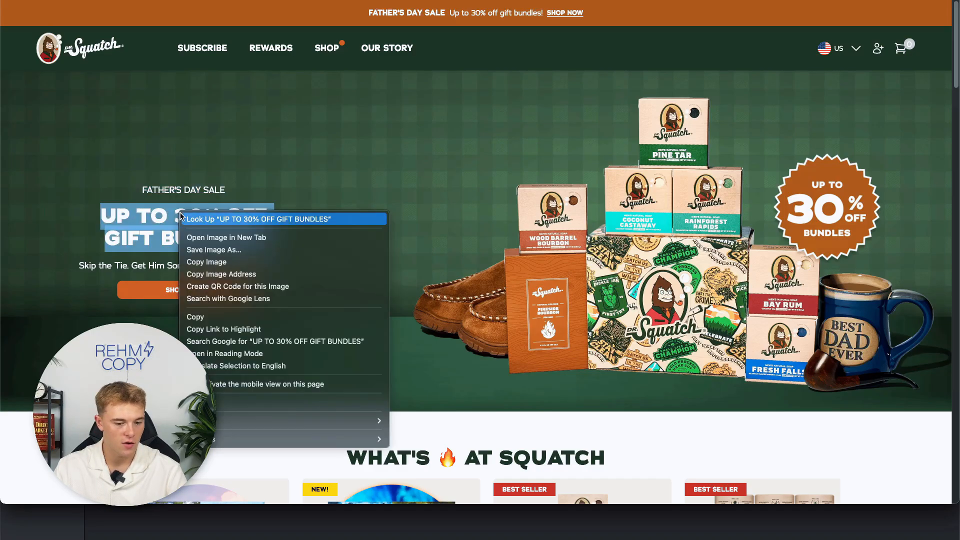
{"action": "left_click", "coordinate": [216, 403]}
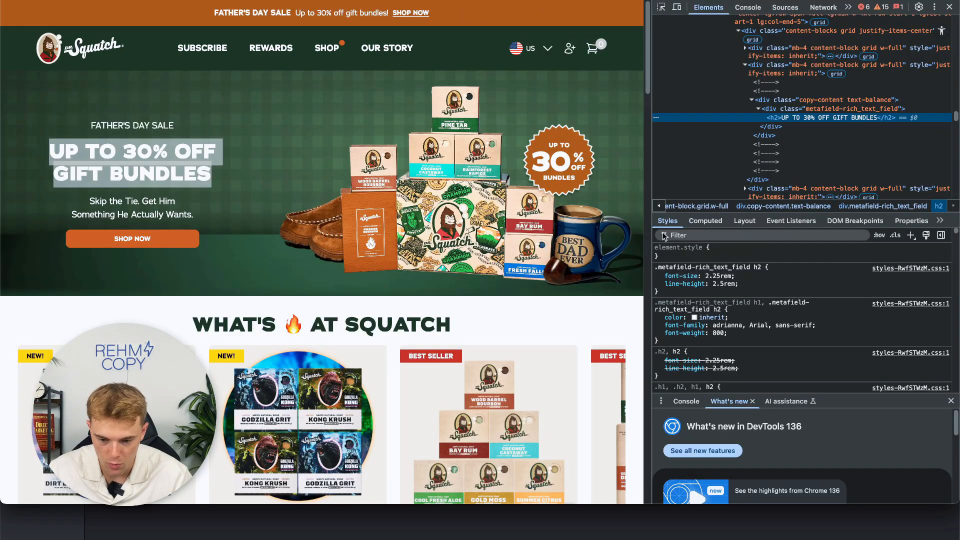
{"action": "scroll", "coordinate": [711, 308], "scroll_direction": "down", "scroll_amount": 1}
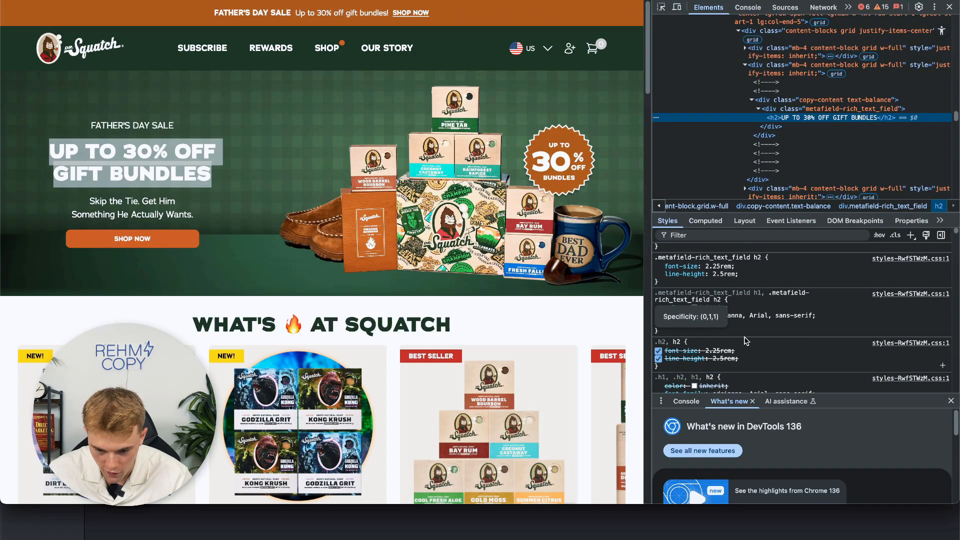
{"action": "mouse_move", "coordinate": [694, 315]}
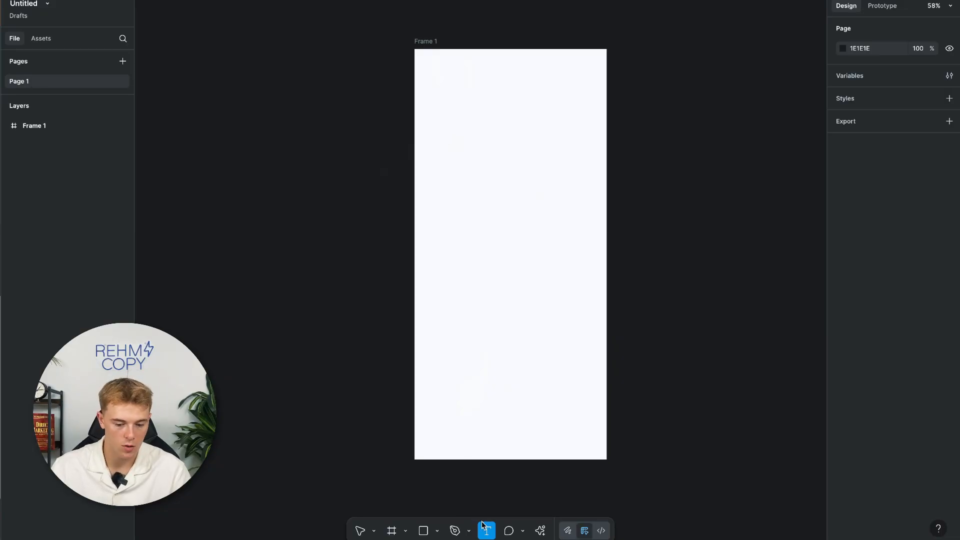
Add a TEXT label at font size 100 and search the font list for 'adria'.
{"action": "left_click_drag", "start_coordinate": [441, 105], "coordinate": [587, 148]}
{"action": "type", "text": "TEXT"}
{"action": "left_click", "coordinate": [683, 172]}
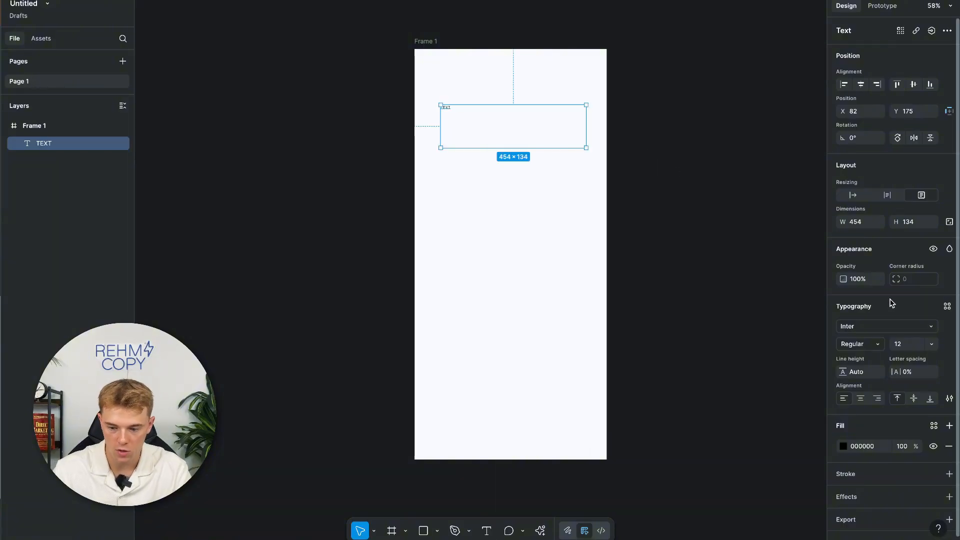
{"action": "left_click", "coordinate": [898, 344]}
{"action": "type", "text": "100"}
{"action": "key", "text": "Return"}
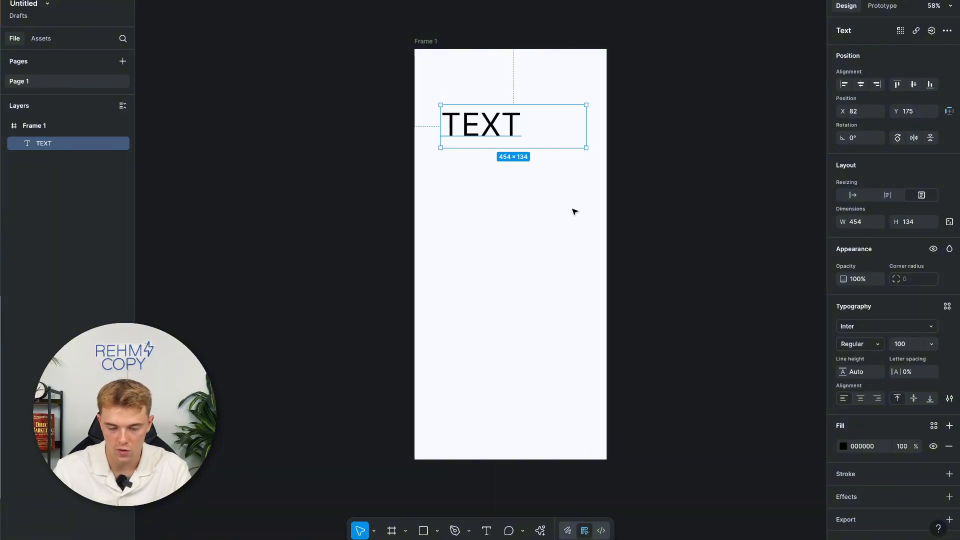
{"action": "left_click", "coordinate": [855, 326]}
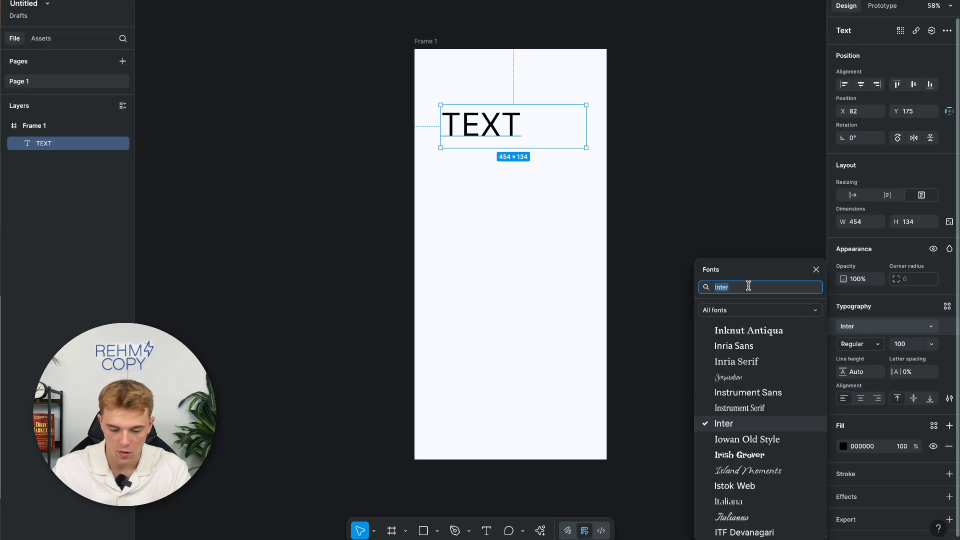
{"action": "type", "text": "adrianna font free download"}
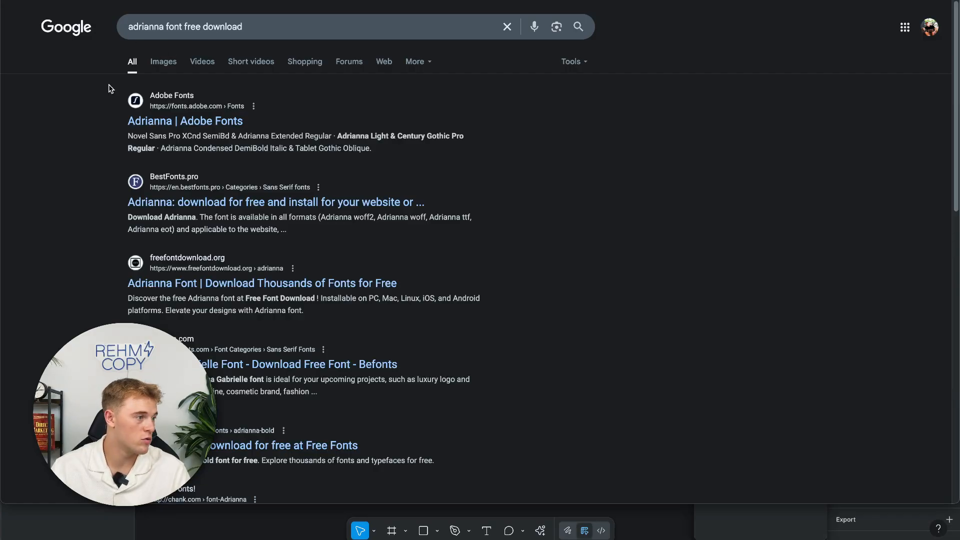
Download Adrianna Bold from freefontdownload, install the font file, and dismiss the alert.
{"action": "scroll", "coordinate": [90, 191], "scroll_direction": "down", "scroll_amount": 1}
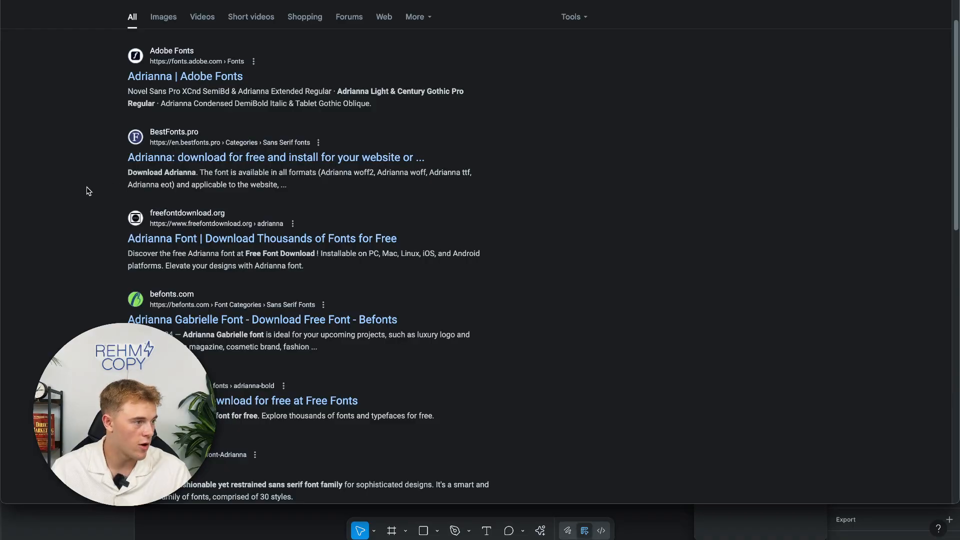
{"action": "left_click", "coordinate": [240, 238]}
{"action": "scroll", "coordinate": [113, 249], "scroll_direction": "up", "scroll_amount": 4}
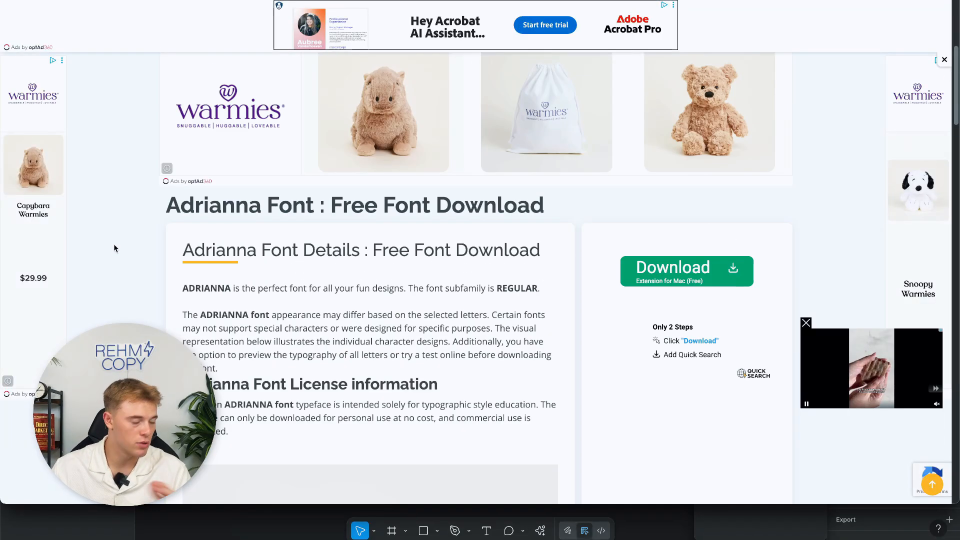
{"action": "scroll", "coordinate": [111, 246], "scroll_direction": "down", "scroll_amount": 3}
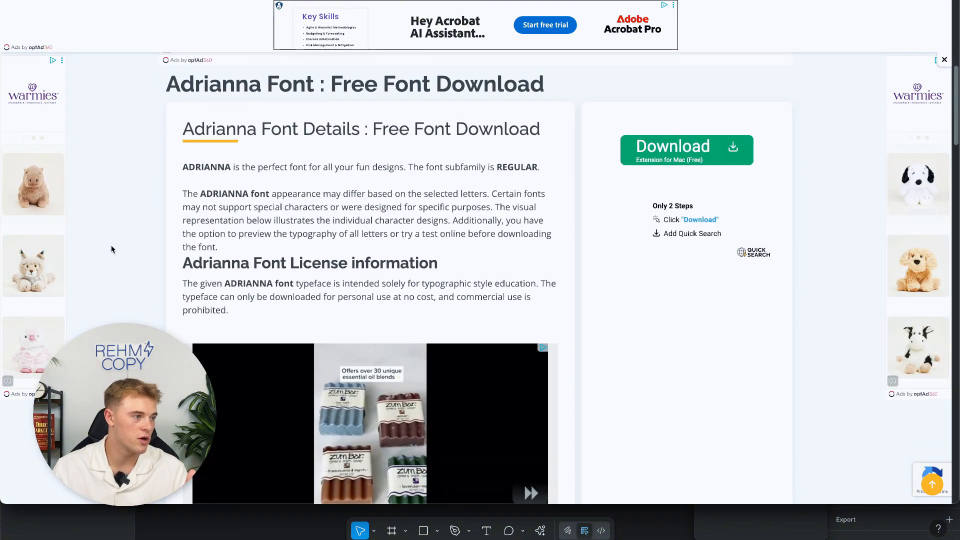
{"action": "left_click", "coordinate": [684, 134]}
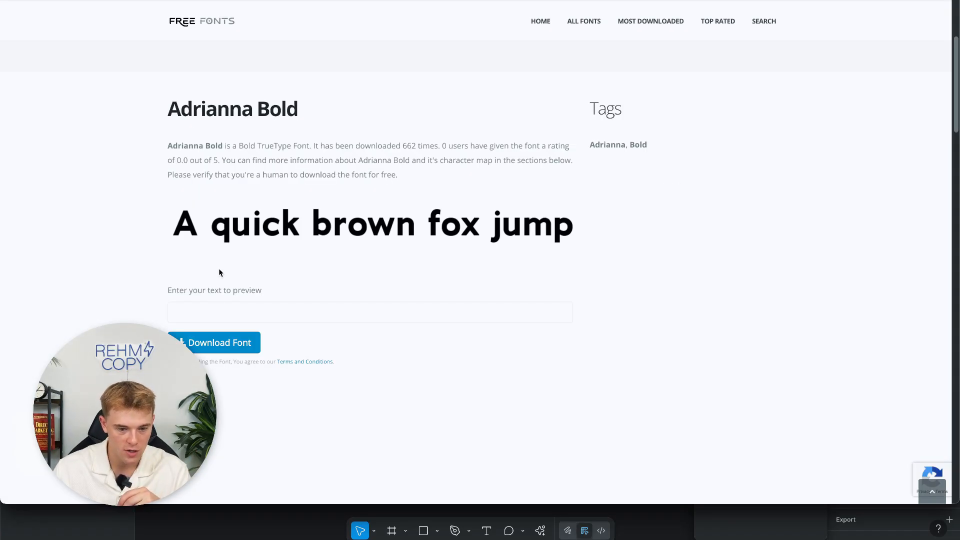
{"action": "left_click", "coordinate": [215, 343]}
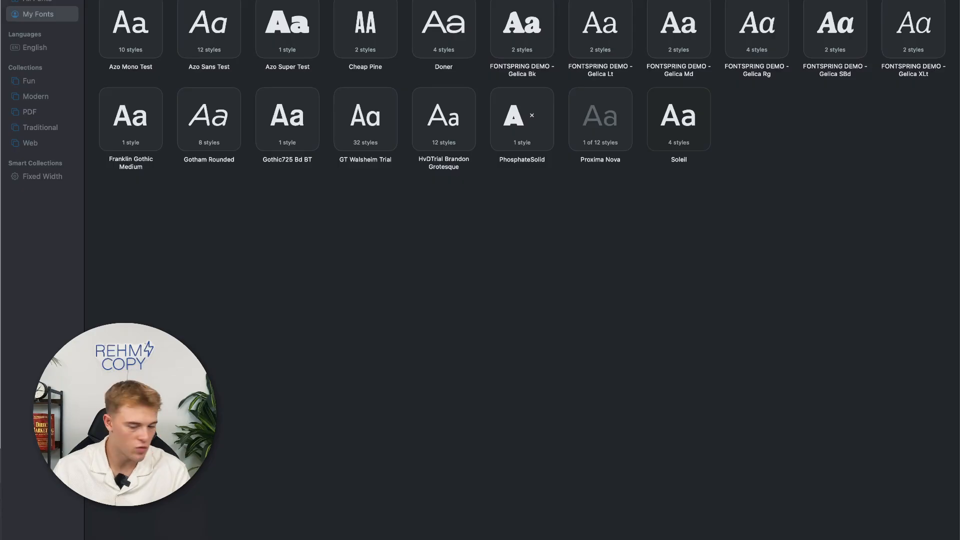
{"action": "left_click_drag", "start_coordinate": [338, 300], "coordinate": [518, 278]}
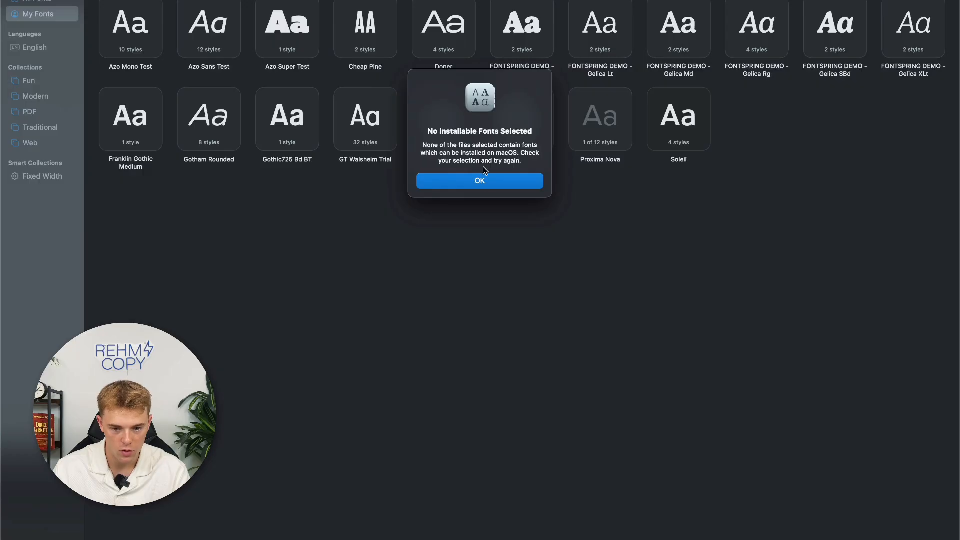
{"action": "left_click", "coordinate": [481, 180]}
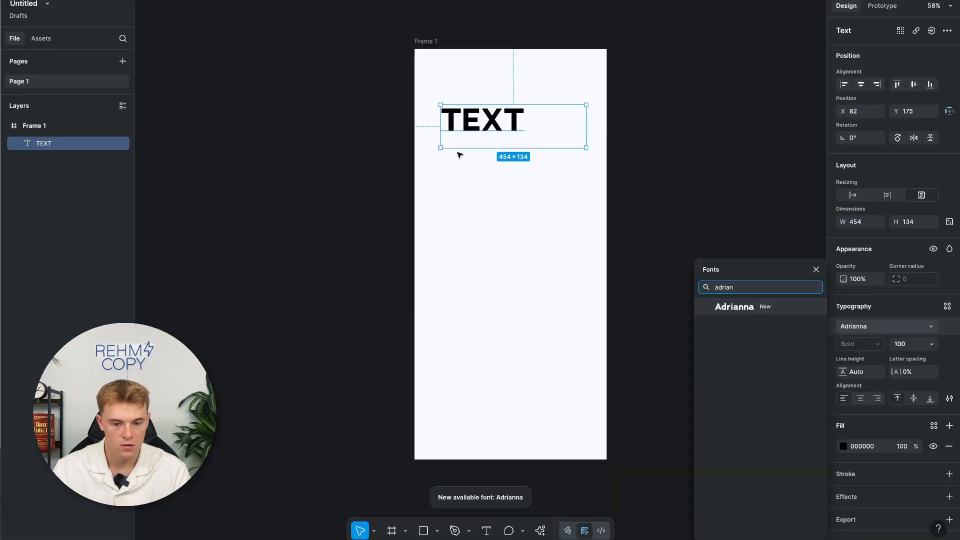
Reload the file, set the TEXT layer in Adrianna Bold, and centre-align it.
{"action": "left_click", "coordinate": [242, 82]}
{"action": "right_click", "coordinate": [85, 0]}
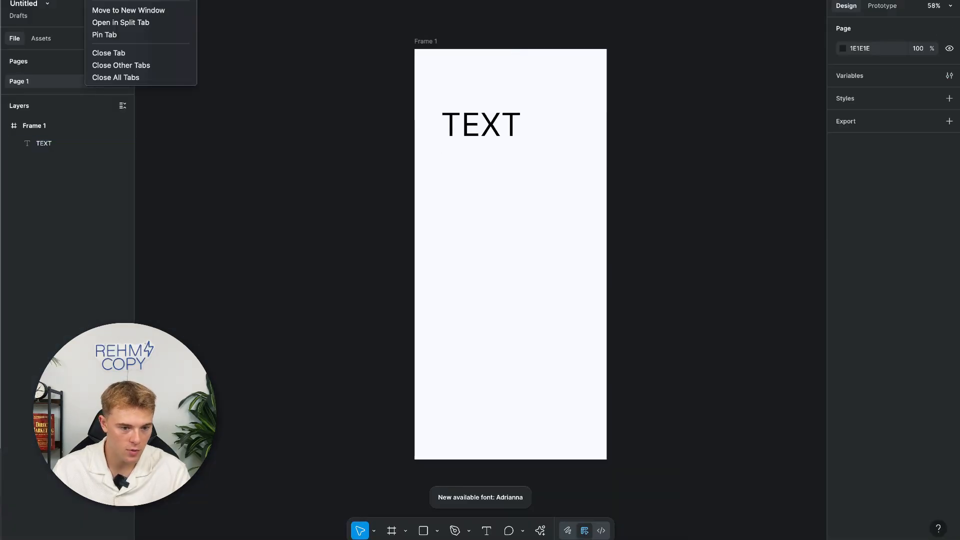
{"action": "left_click", "coordinate": [120, 0]}
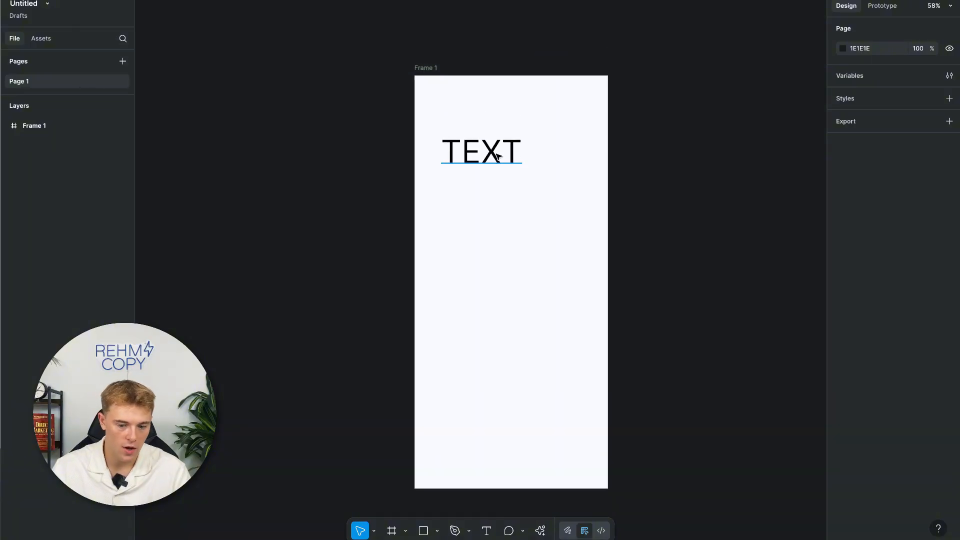
{"action": "left_click", "coordinate": [498, 156]}
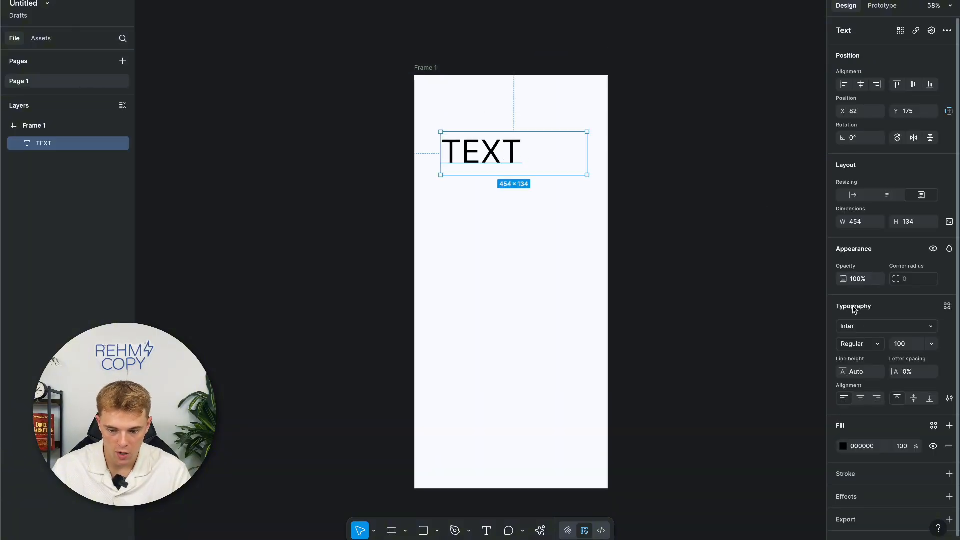
{"action": "left_click", "coordinate": [852, 326]}
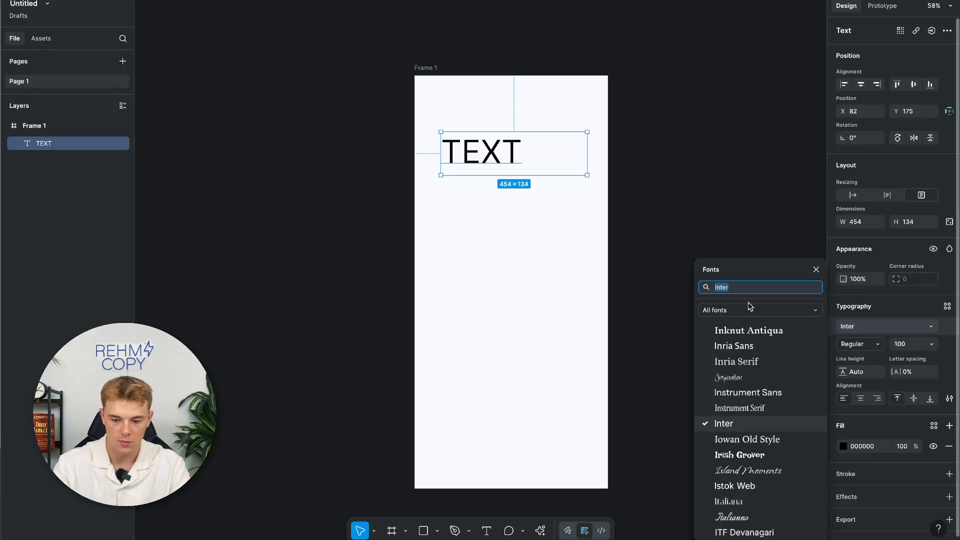
{"action": "type", "text": "adri"}
{"action": "left_click", "coordinate": [770, 309]}
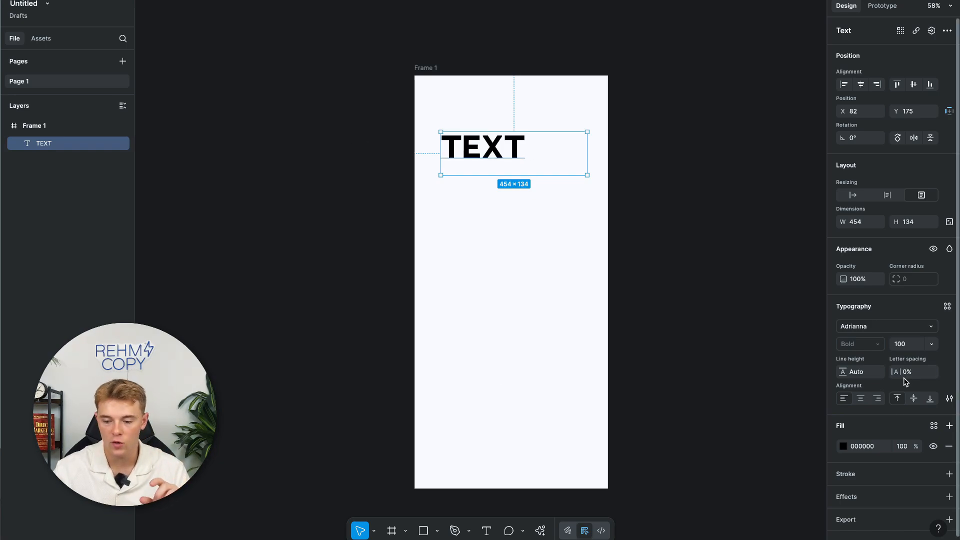
{"action": "left_click", "coordinate": [861, 399]}
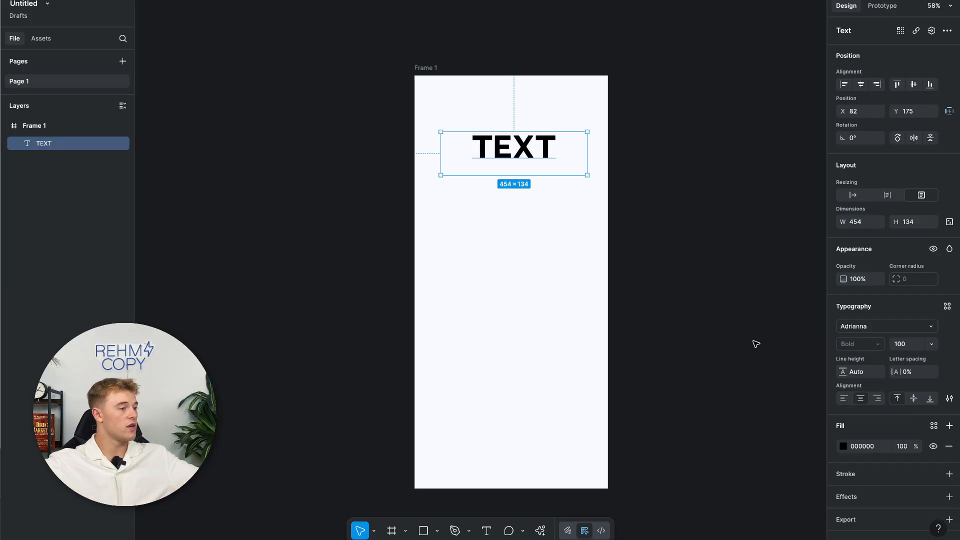
Change the text's wording from TEXT to Headline.
{"action": "left_click", "coordinate": [642, 254]}
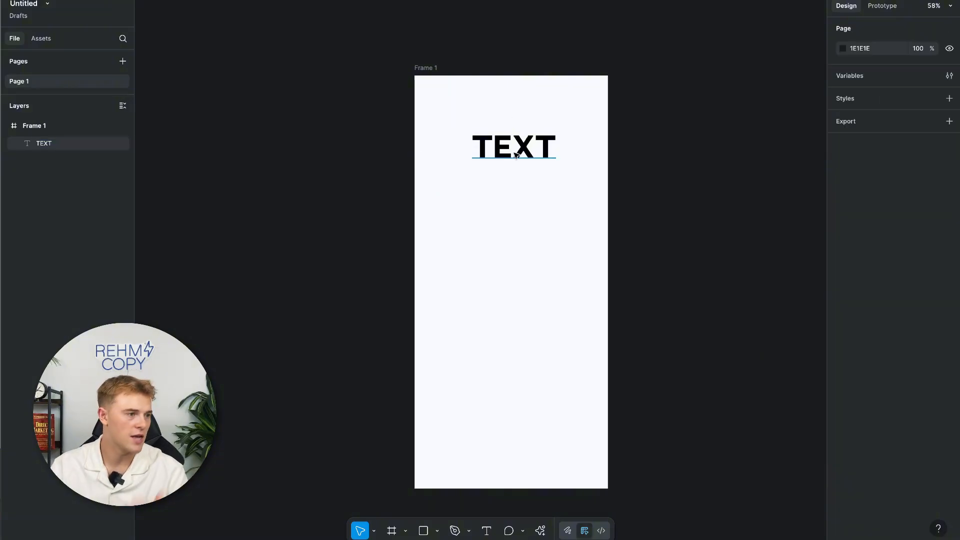
{"action": "left_click", "coordinate": [516, 156]}
{"action": "double_click", "coordinate": [533, 160]}
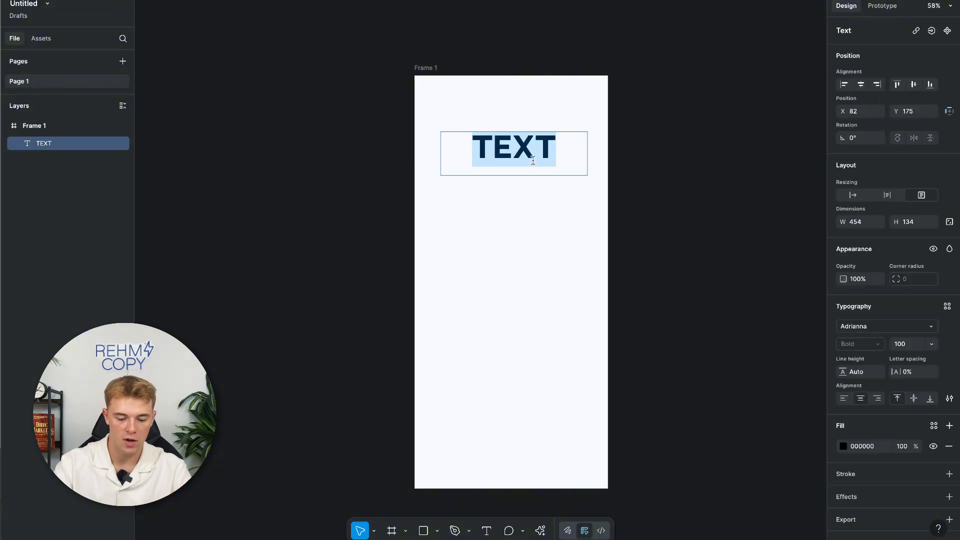
{"action": "type", "text": "Headline"}
{"action": "key", "text": "Escape"}
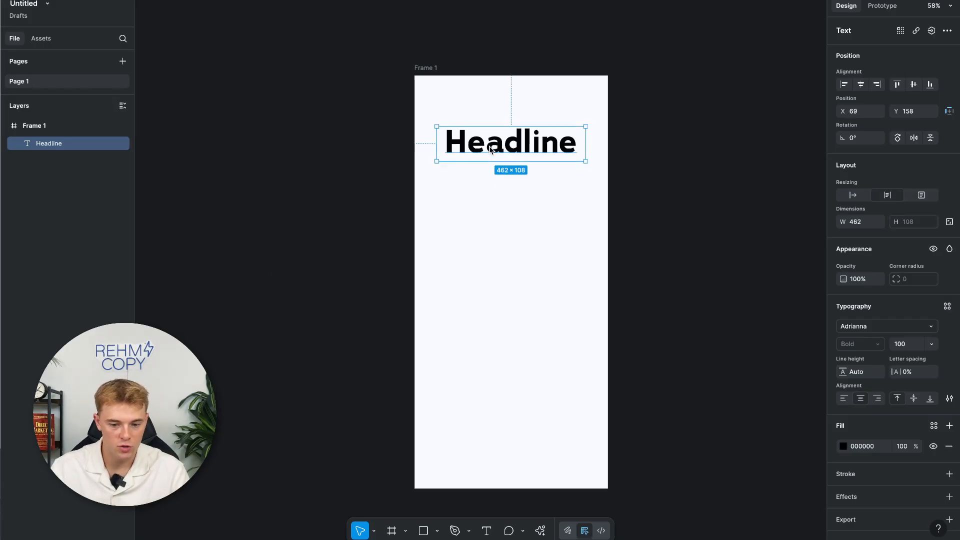
{"action": "right_click", "coordinate": [490, 148]}
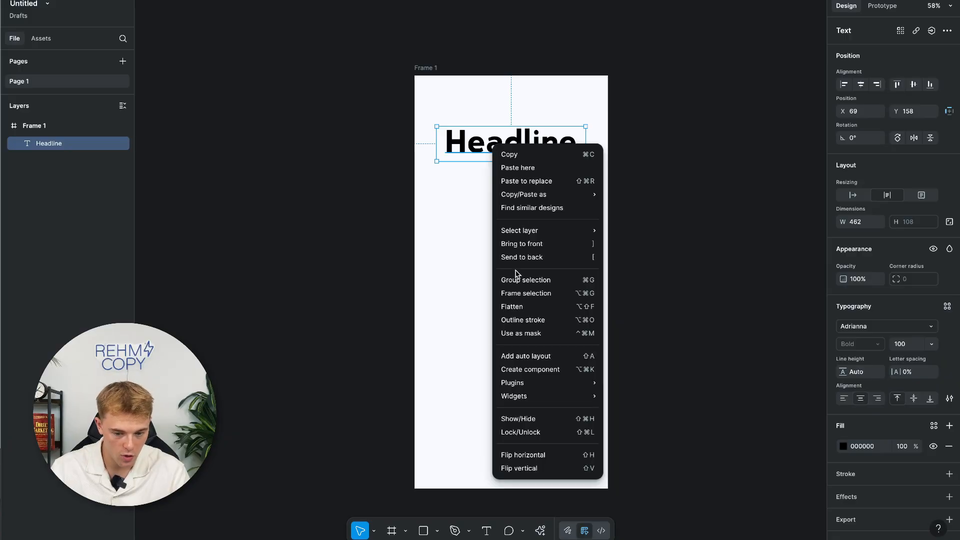
Make Headline a component, test-place an instance from the file's assets, then delete it.
{"action": "left_click", "coordinate": [513, 371]}
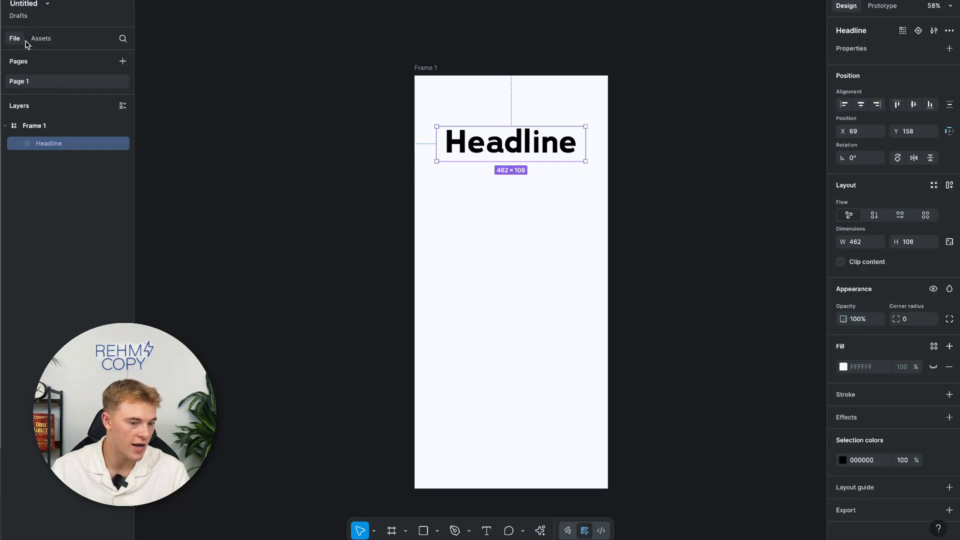
{"action": "left_click", "coordinate": [42, 38]}
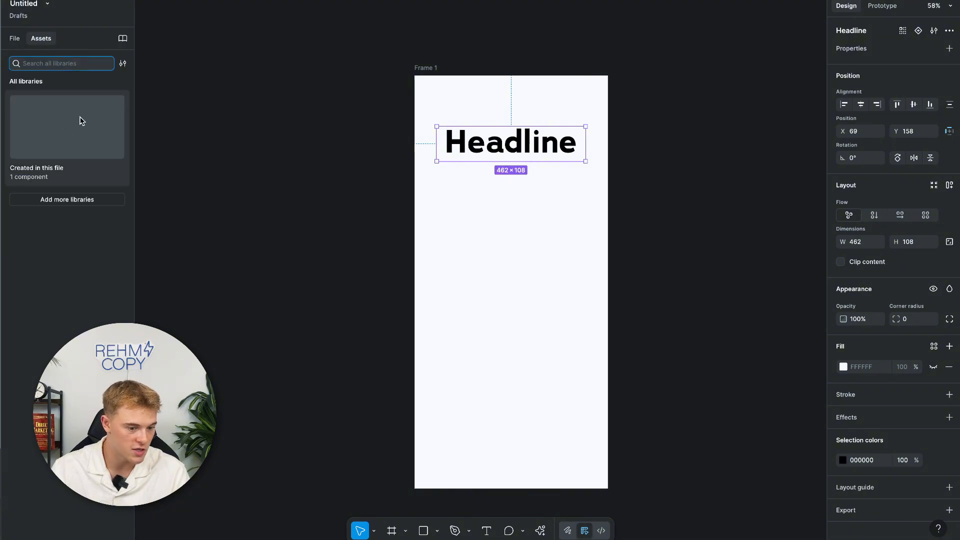
{"action": "left_click", "coordinate": [67, 122]}
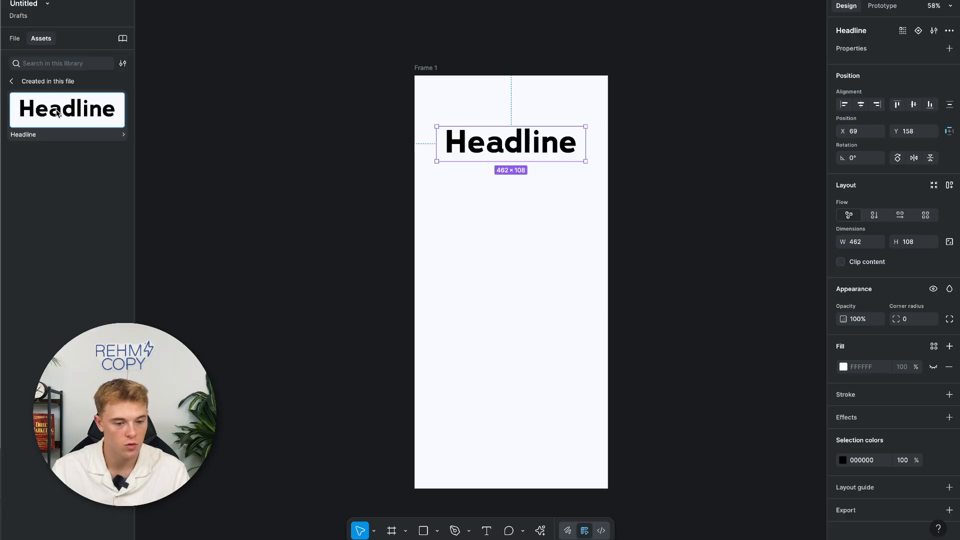
{"action": "left_click_drag", "start_coordinate": [58, 113], "coordinate": [480, 355]}
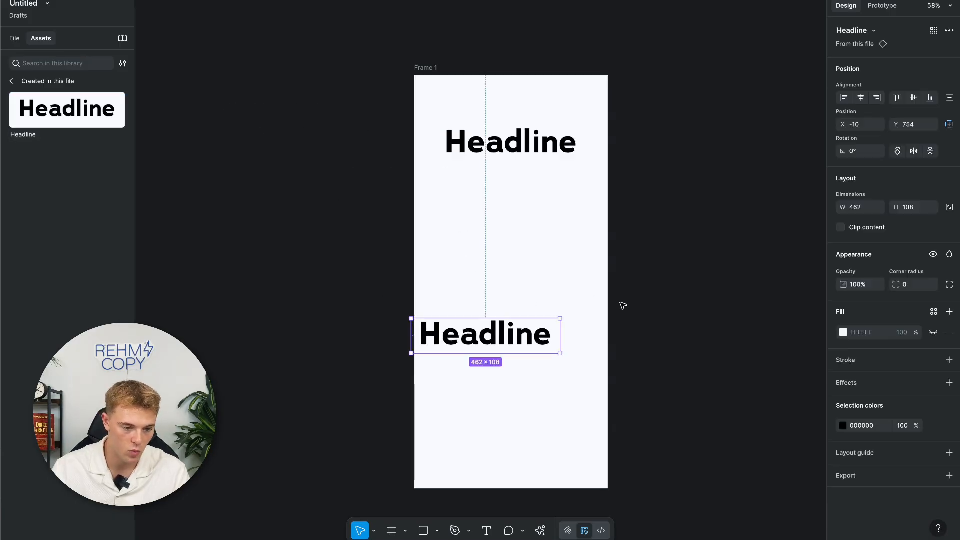
{"action": "key", "text": "Delete"}
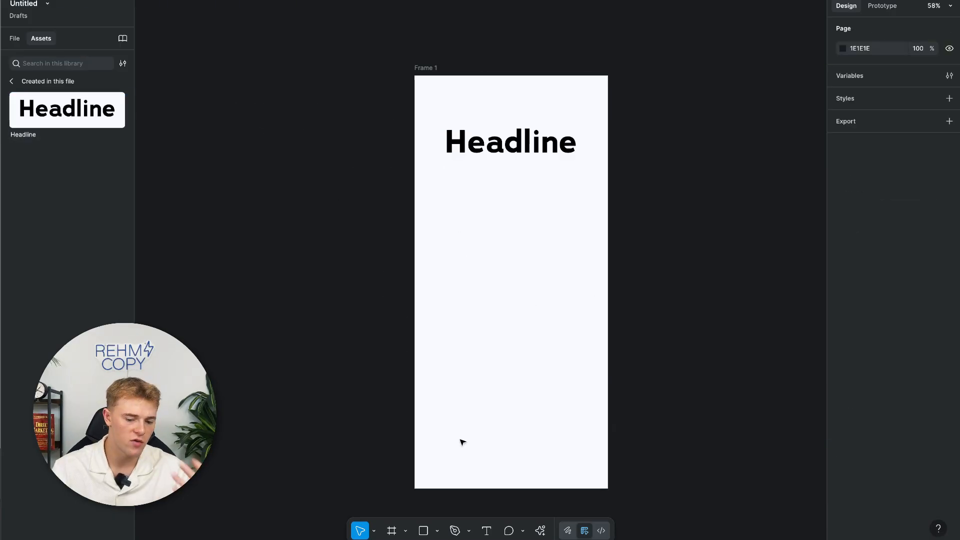
Draw a wide bar below the headline with corner radius 50 and fill 7277FF.
{"action": "left_click", "coordinate": [423, 530]}
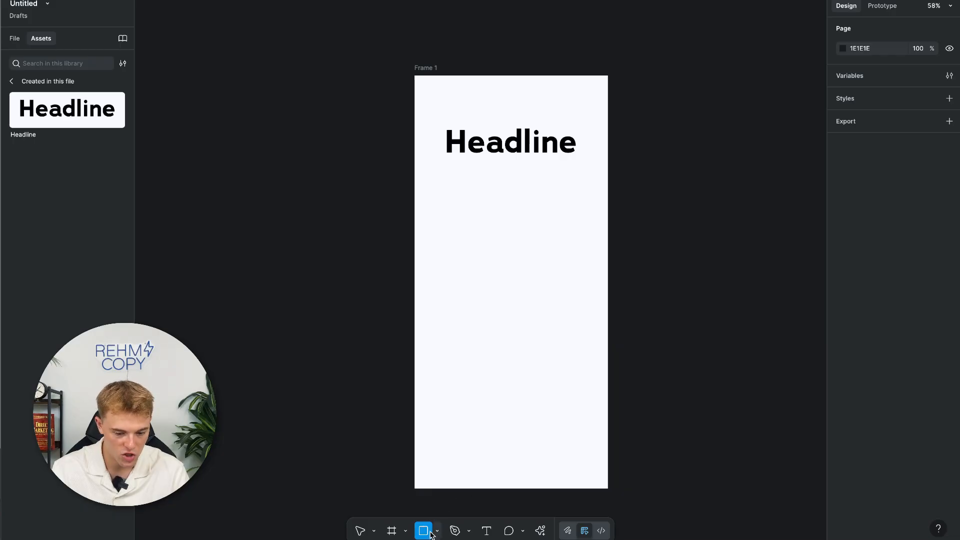
{"action": "left_click_drag", "start_coordinate": [429, 200], "coordinate": [593, 228]}
{"action": "left_click", "coordinate": [913, 253]}
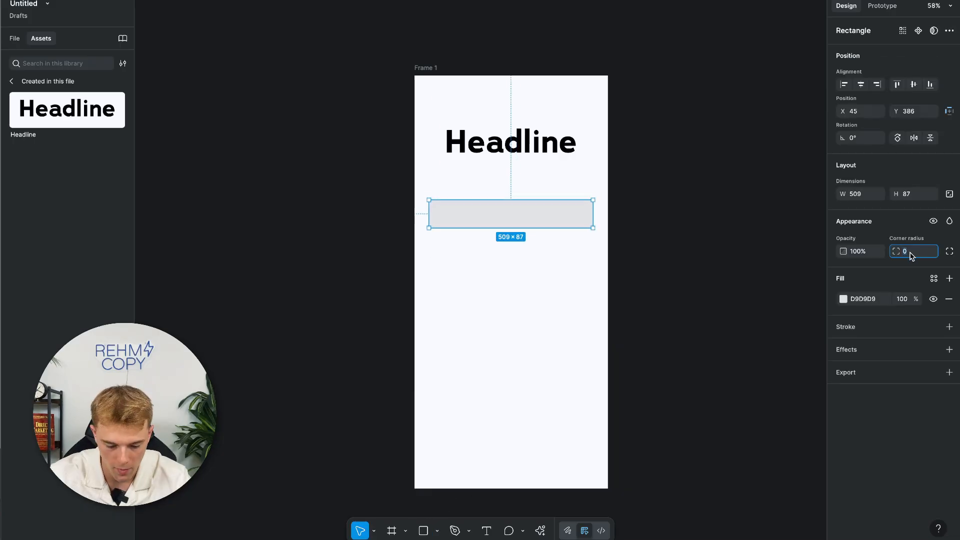
{"action": "type", "text": "50"}
{"action": "key", "text": "Return"}
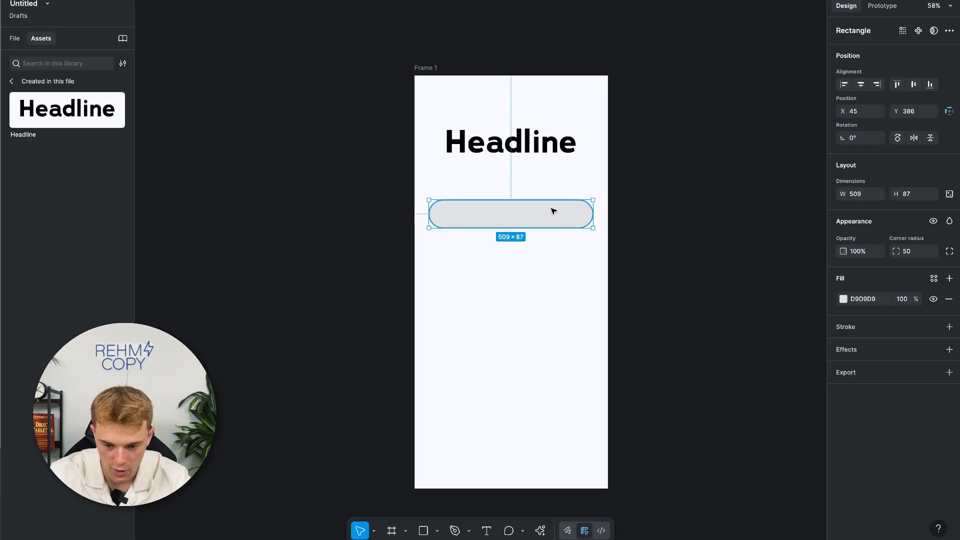
{"action": "left_click", "coordinate": [843, 299]}
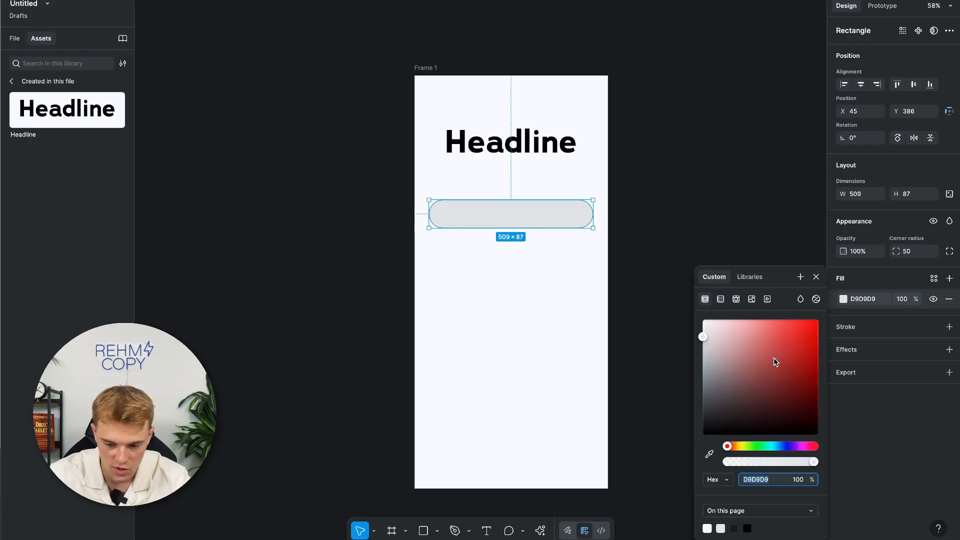
{"action": "left_click", "coordinate": [786, 446]}
{"action": "left_click_drag", "start_coordinate": [786, 365], "coordinate": [767, 263]}
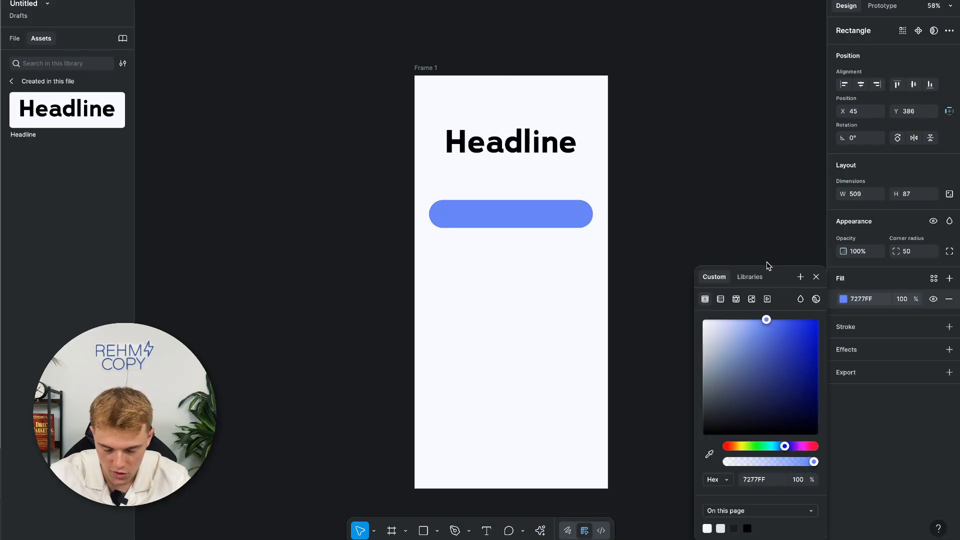
{"action": "left_click", "coordinate": [816, 276]}
Give the bar a drop shadow with X 10, Y 10 and blur 12.
{"action": "left_click", "coordinate": [950, 349]}
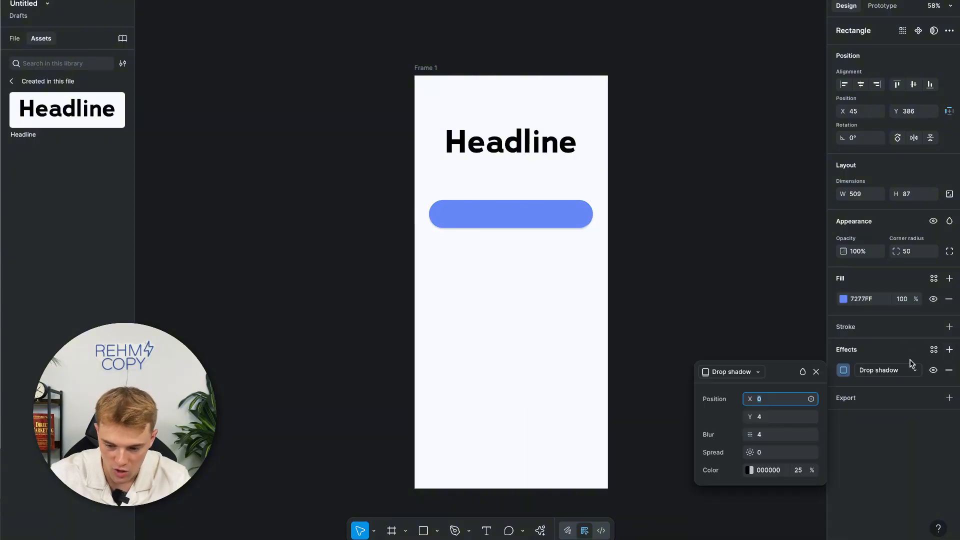
{"action": "type", "text": "1"}
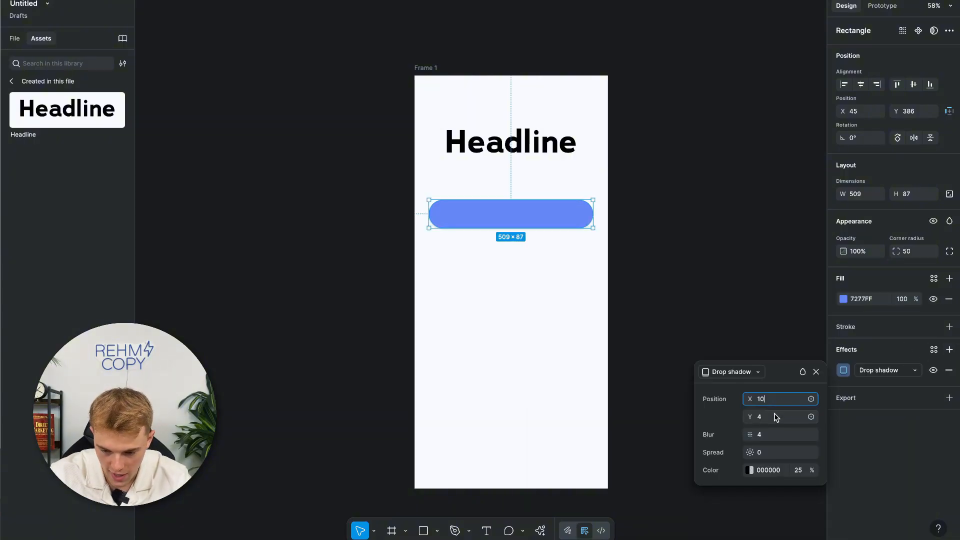
{"action": "left_click", "coordinate": [776, 417]}
{"action": "type", "text": "10"}
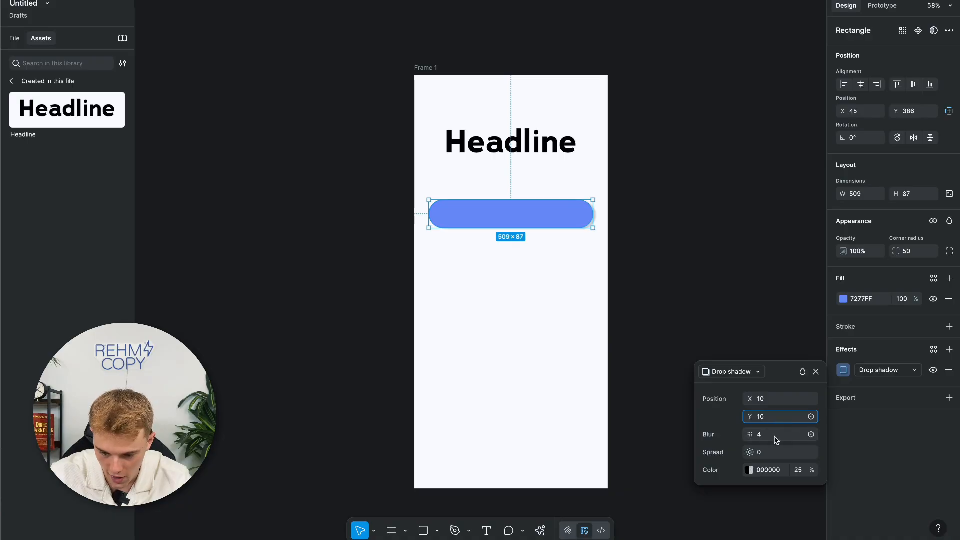
{"action": "left_click", "coordinate": [775, 436]}
{"action": "type", "text": "12"}
{"action": "left_click", "coordinate": [693, 342]}
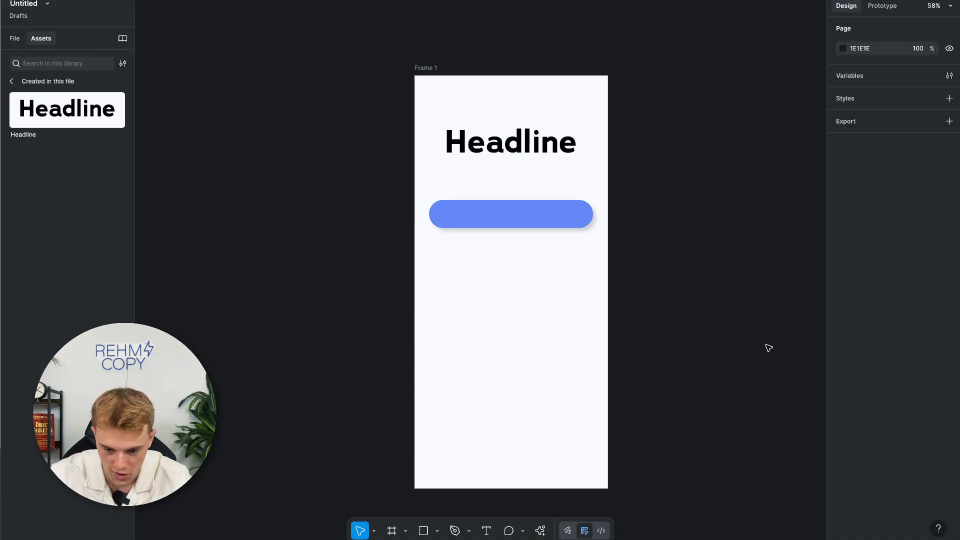
Add a CLICK HERE label at font size 40, centred on the blue button.
{"action": "key", "text": "t"}
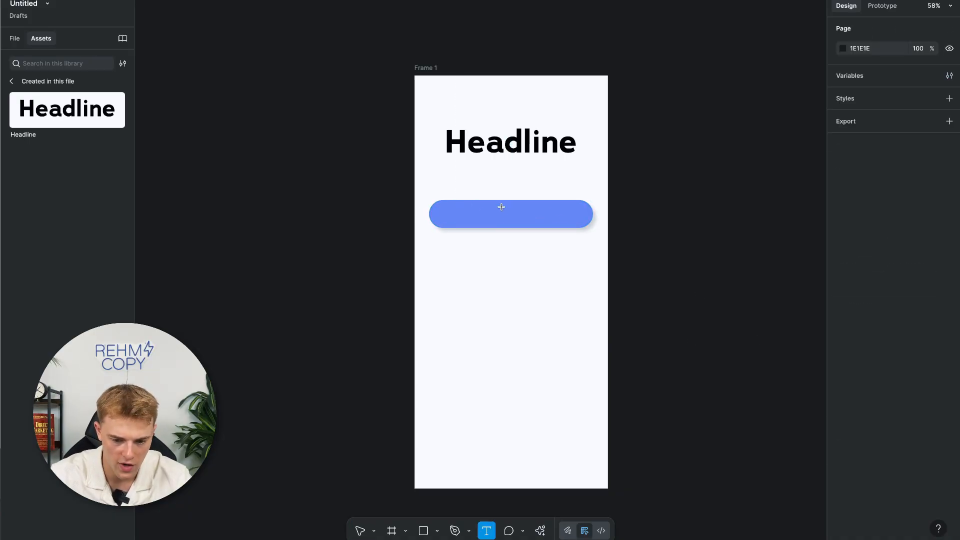
{"action": "left_click_drag", "start_coordinate": [454, 207], "coordinate": [579, 223]}
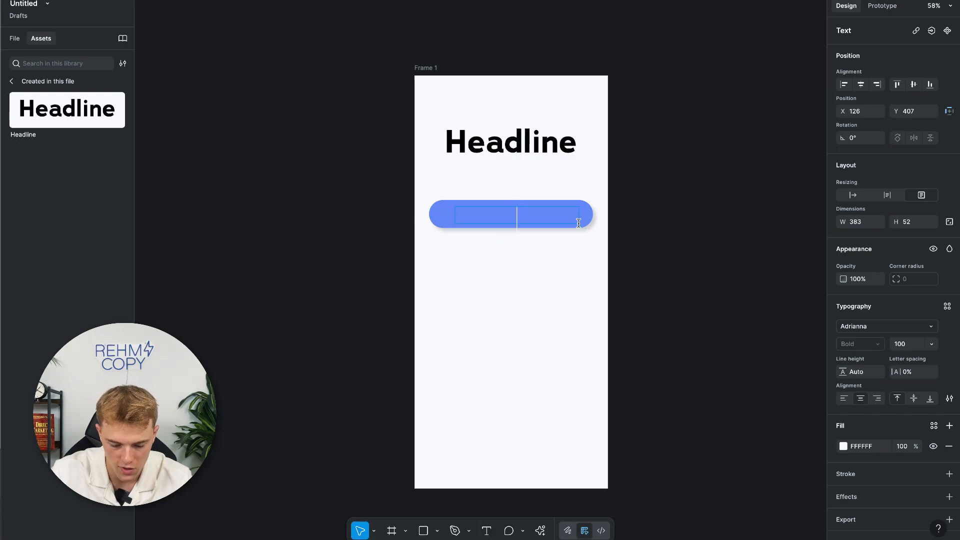
{"action": "type", "text": "CLICK"}
{"action": "key", "text": "Escape"}
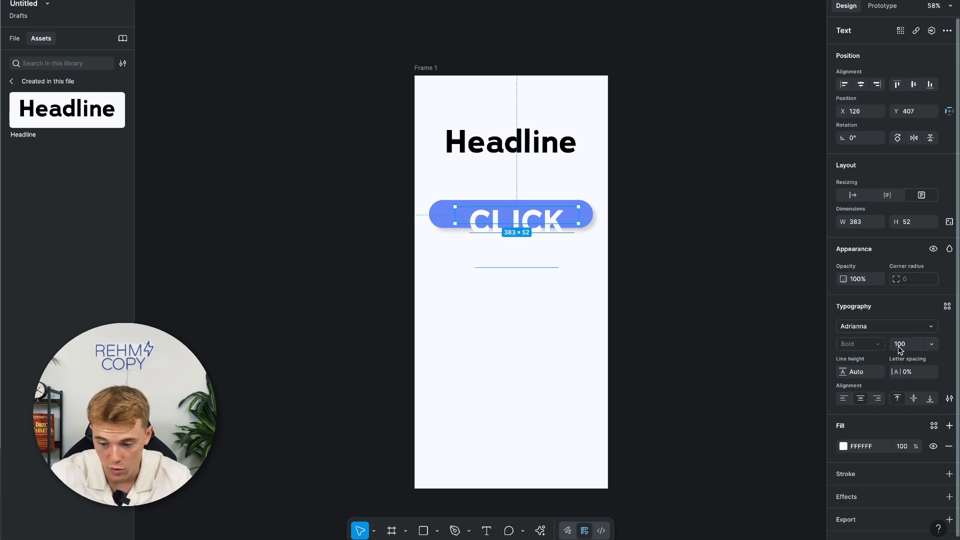
{"action": "left_click", "coordinate": [899, 347]}
{"action": "type", "text": "40"}
{"action": "key", "text": "Return"}
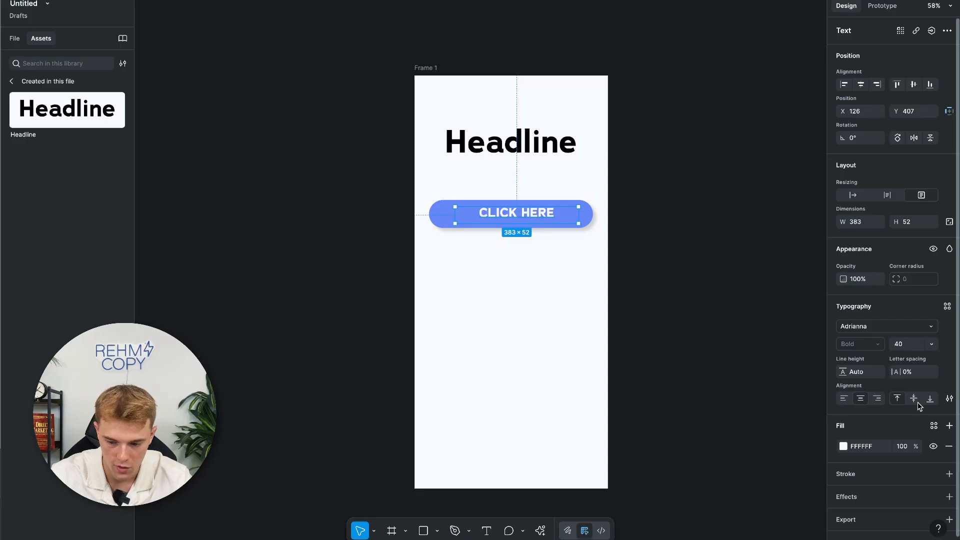
{"action": "left_click_drag", "start_coordinate": [542, 216], "coordinate": [537, 217]}
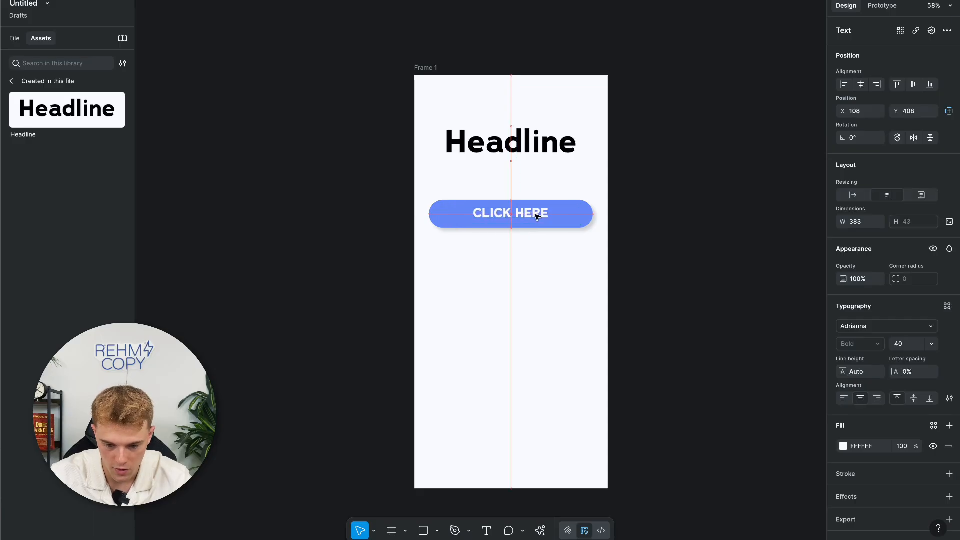
Turn the button and its label into a component (Component 1).
{"action": "mouse_move", "coordinate": [422, 195]}
{"action": "left_mouse_down"}
{"action": "mouse_move", "coordinate": [591, 228]}
{"action": "mouse_move", "coordinate": [592, 250]}
{"action": "left_mouse_up"}
{"action": "right_click", "coordinate": [537, 212]}
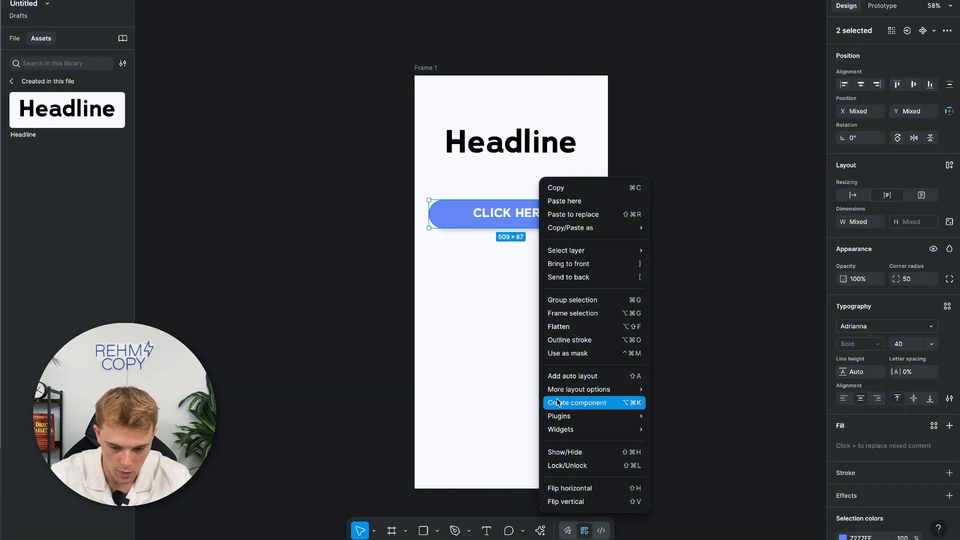
{"action": "left_click", "coordinate": [577, 402]}
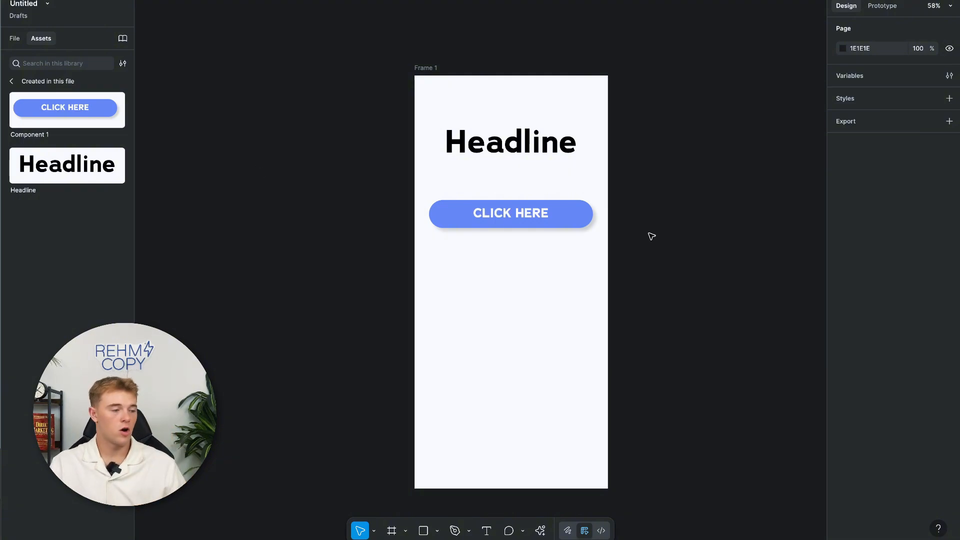
Move the empty Frame 1 to the right of the Gratitude V2 email frame.
{"action": "left_click_drag", "start_coordinate": [429, 67], "coordinate": [270, 24]}
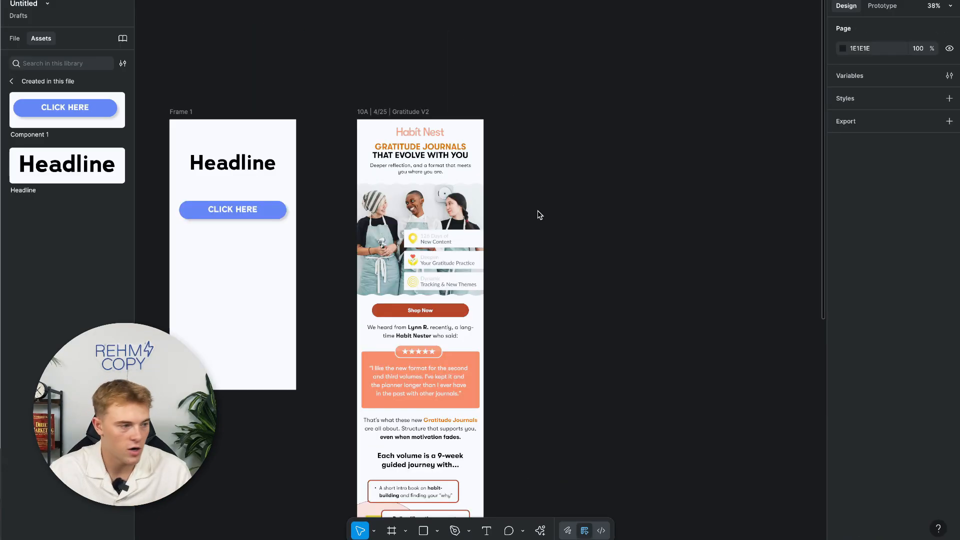
{"action": "scroll", "coordinate": [539, 215], "scroll_direction": "down", "scroll_amount": 5}
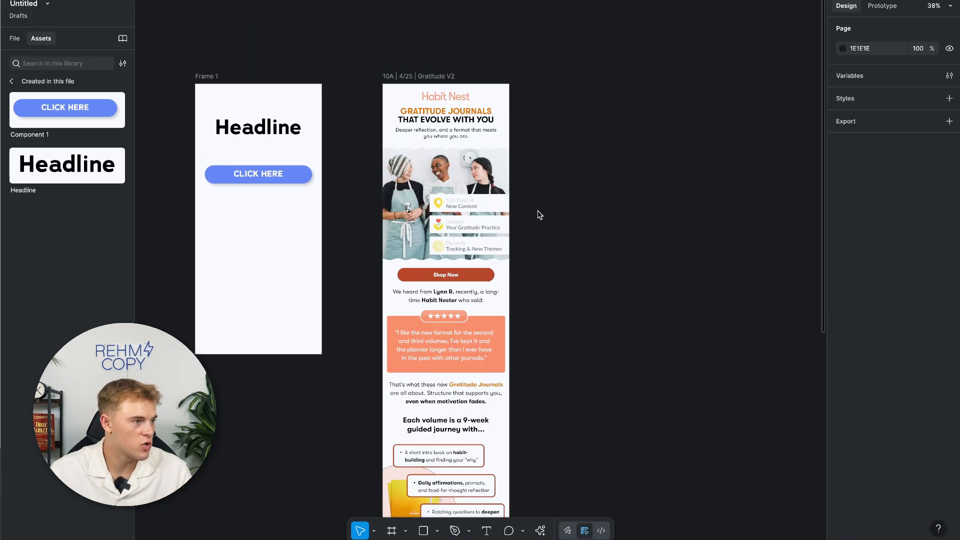
{"action": "scroll", "coordinate": [601, 258], "scroll_direction": "down", "scroll_amount": 10}
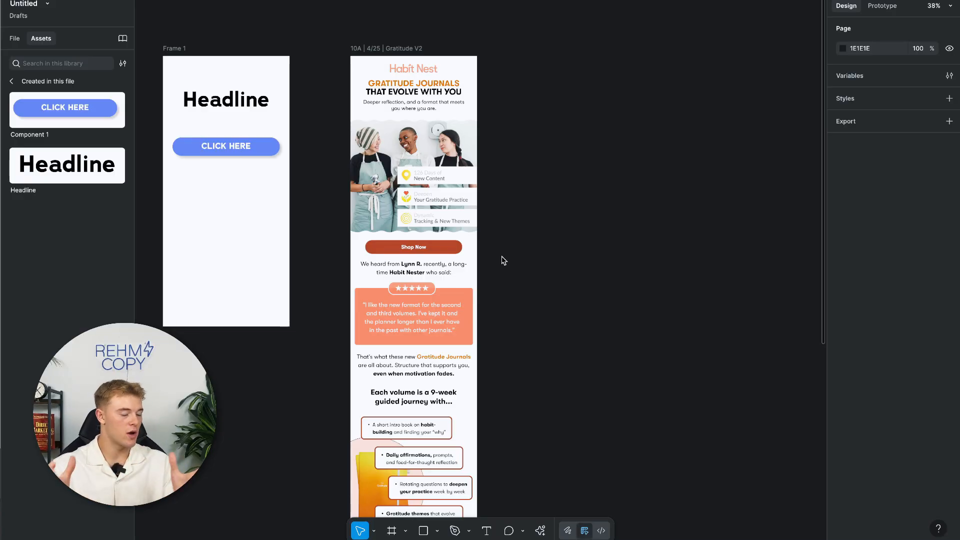
{"action": "left_click_drag", "start_coordinate": [178, 47], "coordinate": [508, 46]}
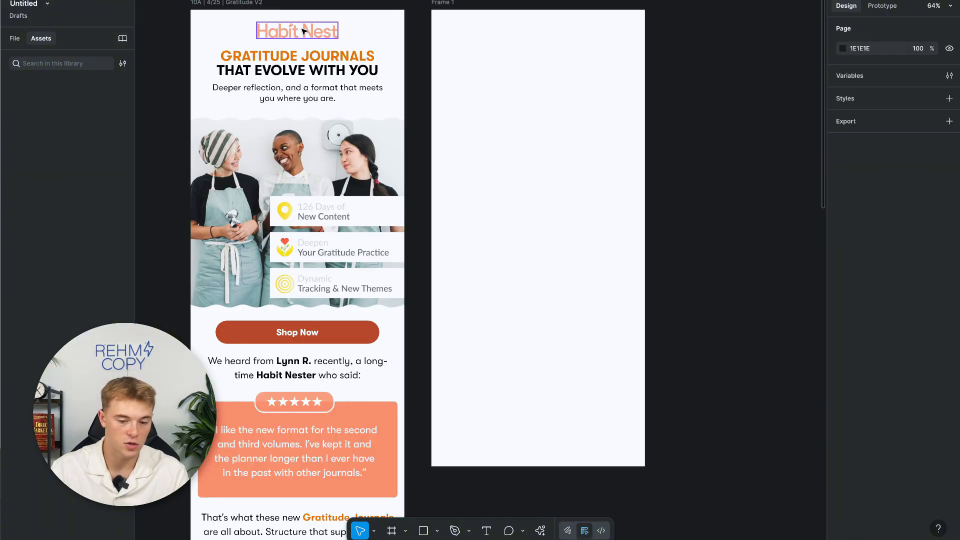
Show the file's pages and layers list in the left panel, leaving nothing selected.
{"action": "left_click", "coordinate": [304, 31]}
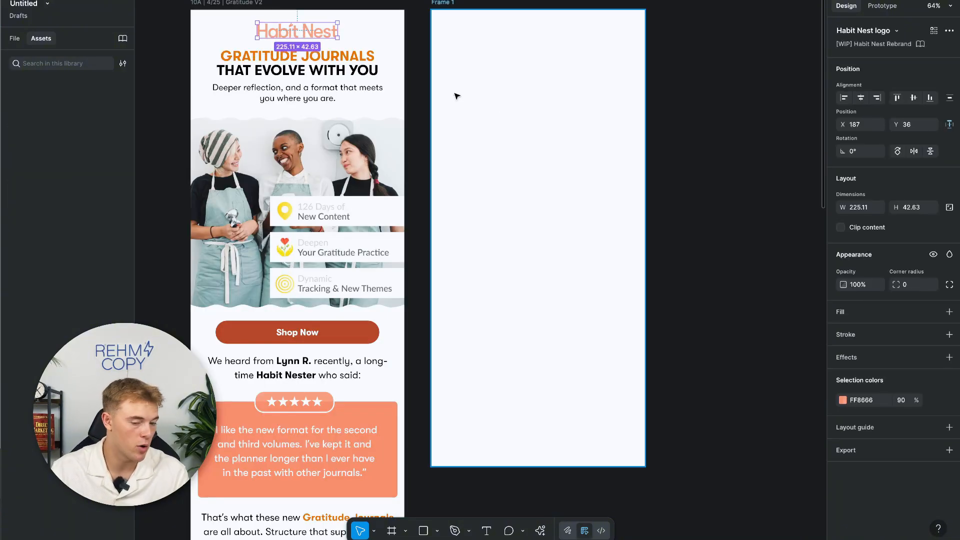
{"action": "scroll", "coordinate": [421, 101], "scroll_direction": "up", "scroll_amount": 2}
{"action": "scroll", "coordinate": [420, 100], "scroll_direction": "right", "scroll_amount": 1}
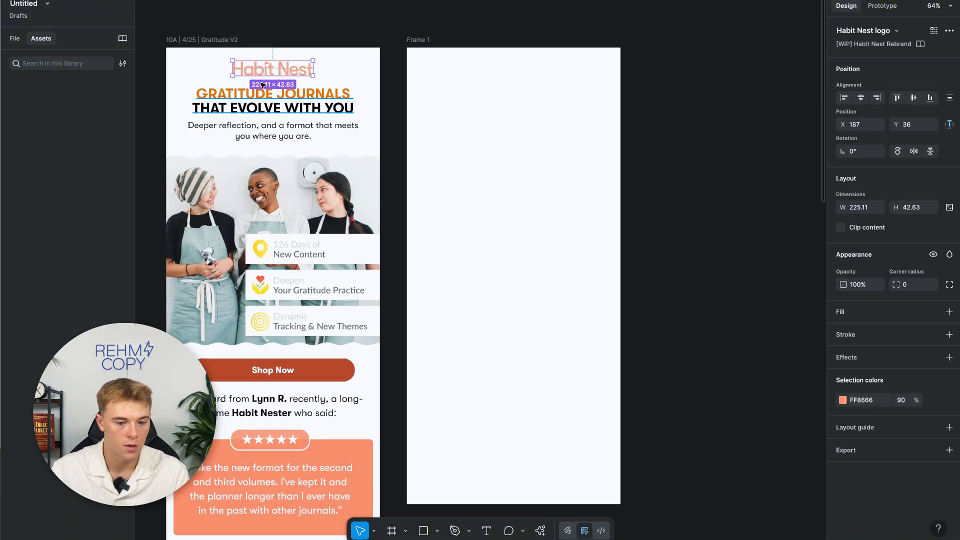
{"action": "left_click", "coordinate": [24, 41]}
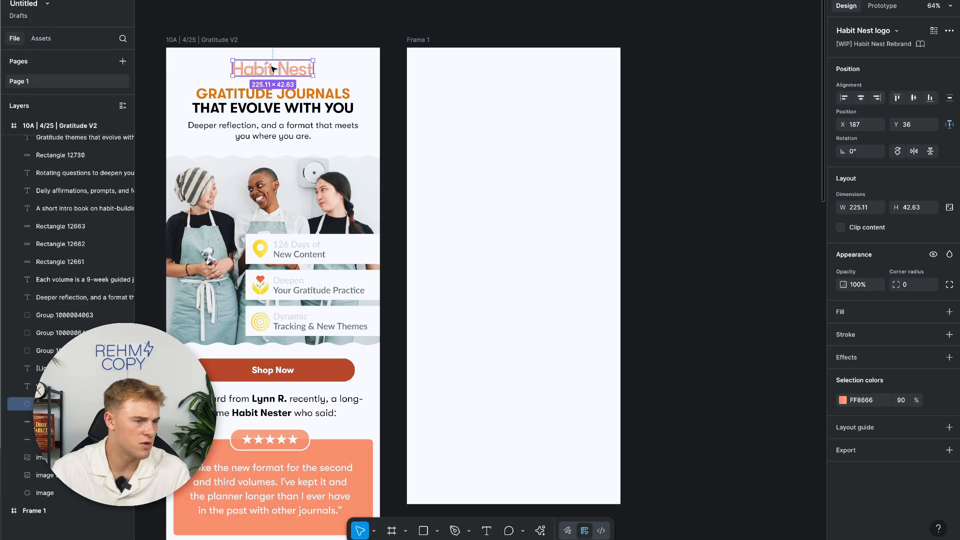
{"action": "left_click", "coordinate": [693, 86]}
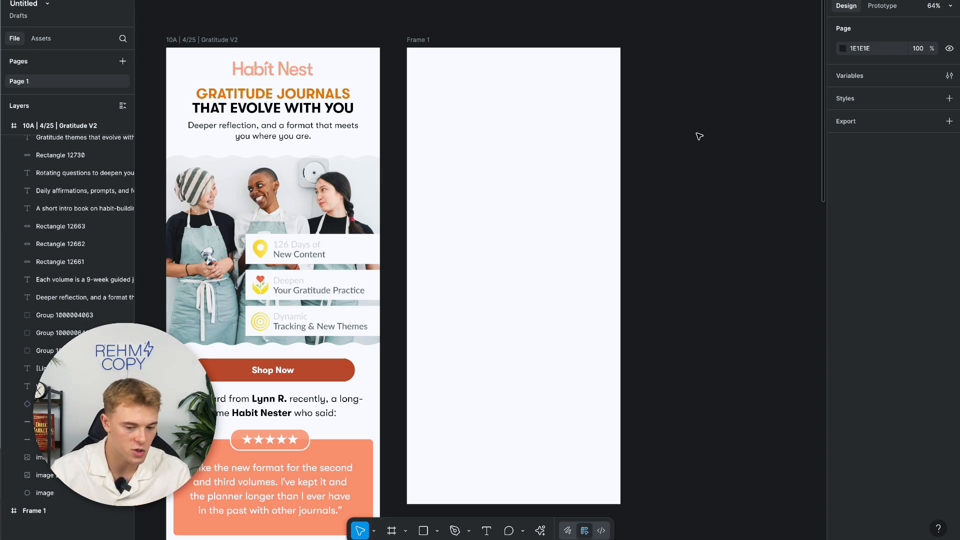
Start placing an image or video from a file, then cancel the file picker.
{"action": "left_click", "coordinate": [437, 532]}
{"action": "left_click", "coordinate": [438, 533]}
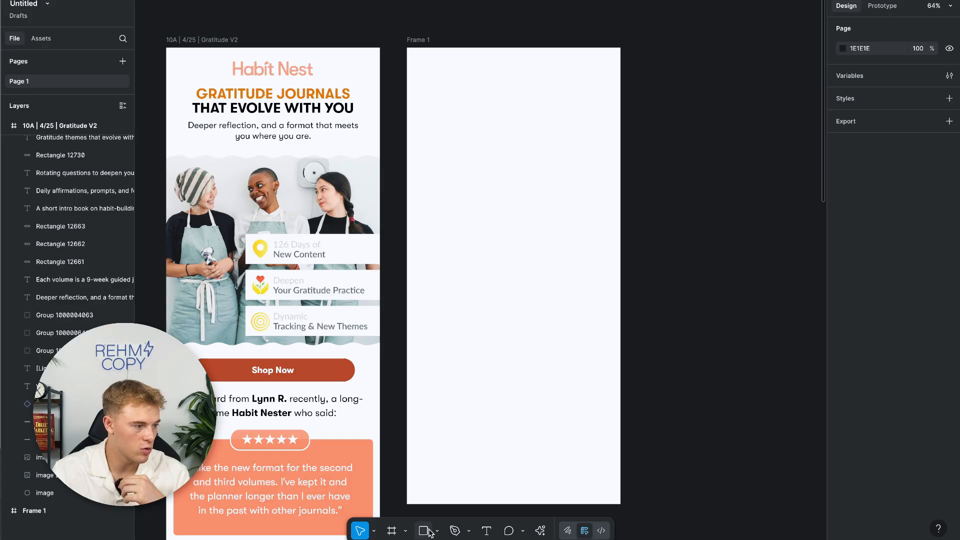
{"action": "left_click", "coordinate": [438, 532]}
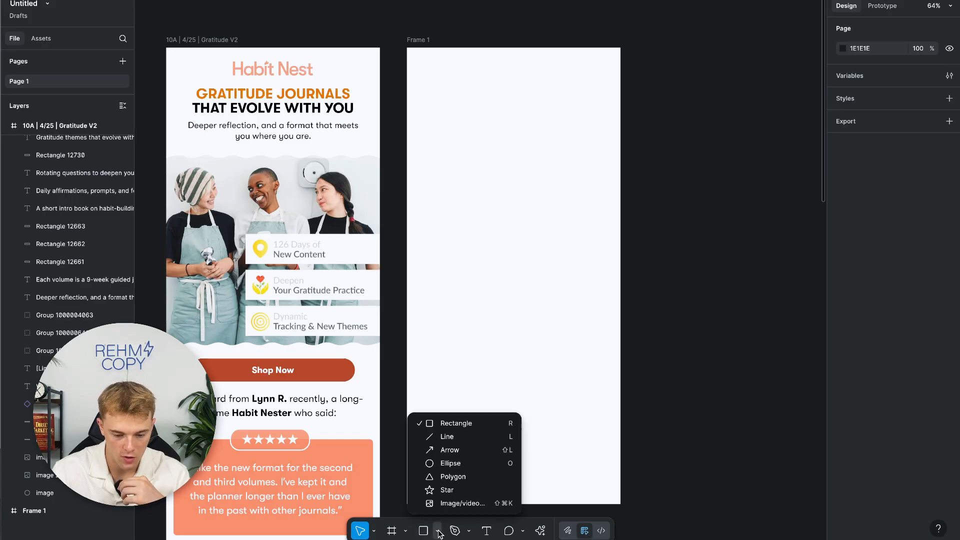
{"action": "left_click", "coordinate": [453, 507]}
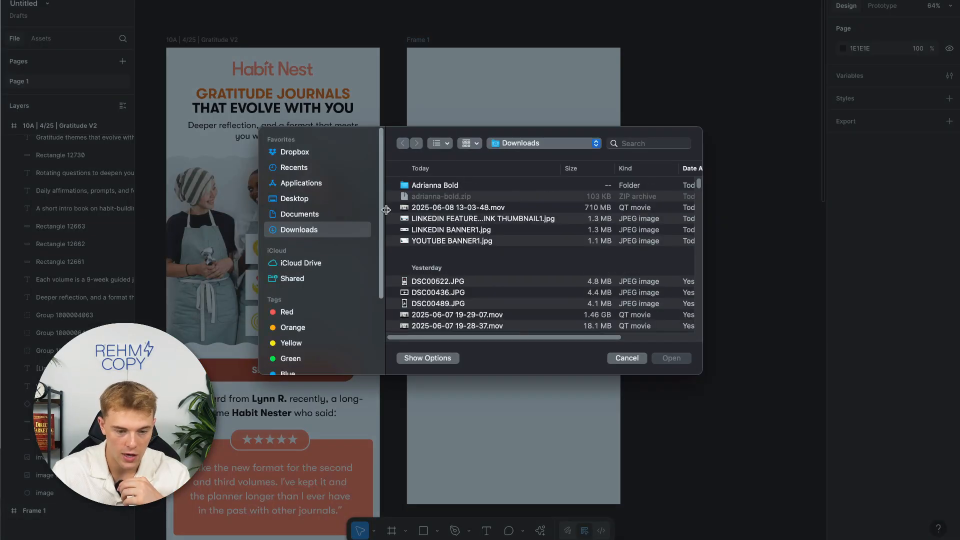
{"action": "key", "text": "Escape"}
Copy the email's hero photo of three women into Frame 1 and open its image fill settings.
{"action": "scroll", "coordinate": [322, 209], "scroll_direction": "left", "scroll_amount": 2}
{"action": "scroll", "coordinate": [322, 210], "scroll_direction": "up", "scroll_amount": 1}
{"action": "left_click", "coordinate": [322, 209]}
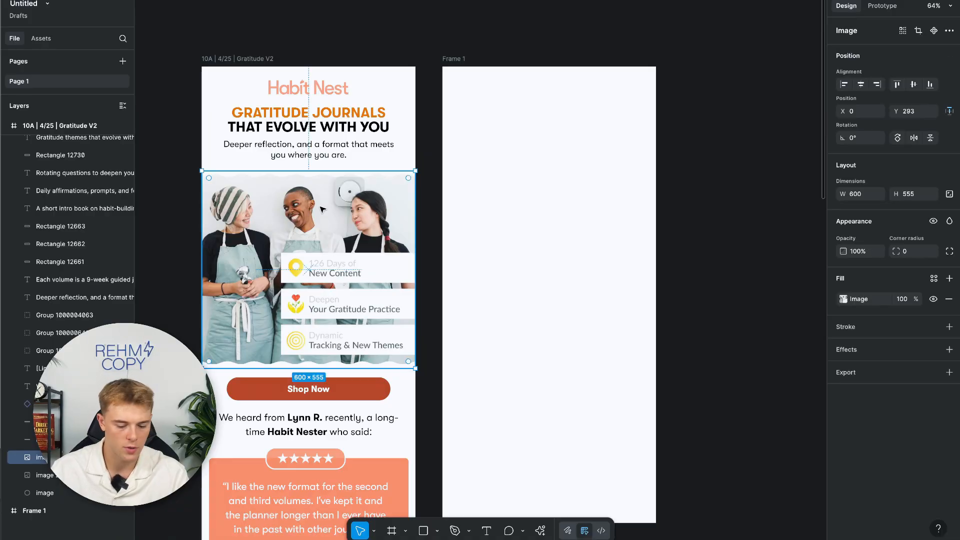
{"action": "left_click_drag", "start_coordinate": [322, 210], "coordinate": [475, 234]}
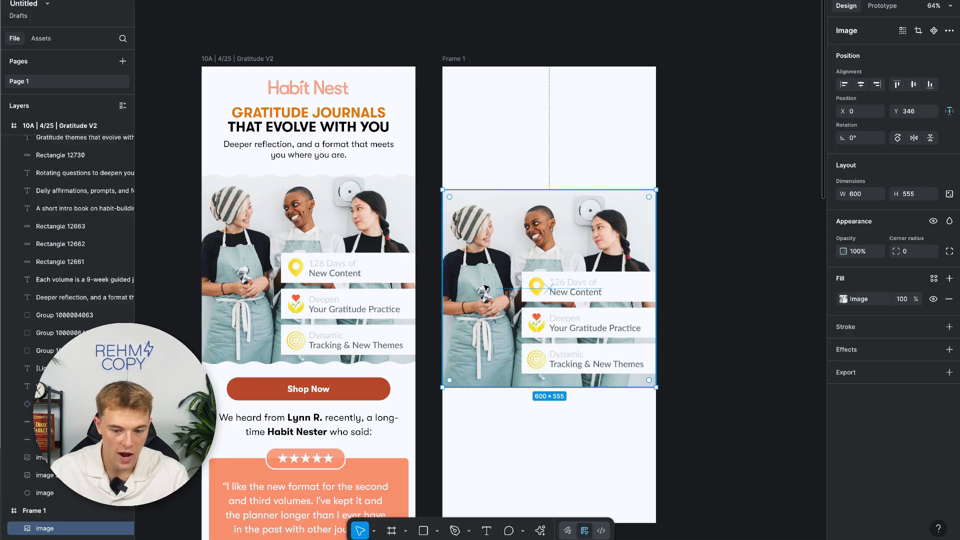
{"action": "left_click", "coordinate": [843, 300]}
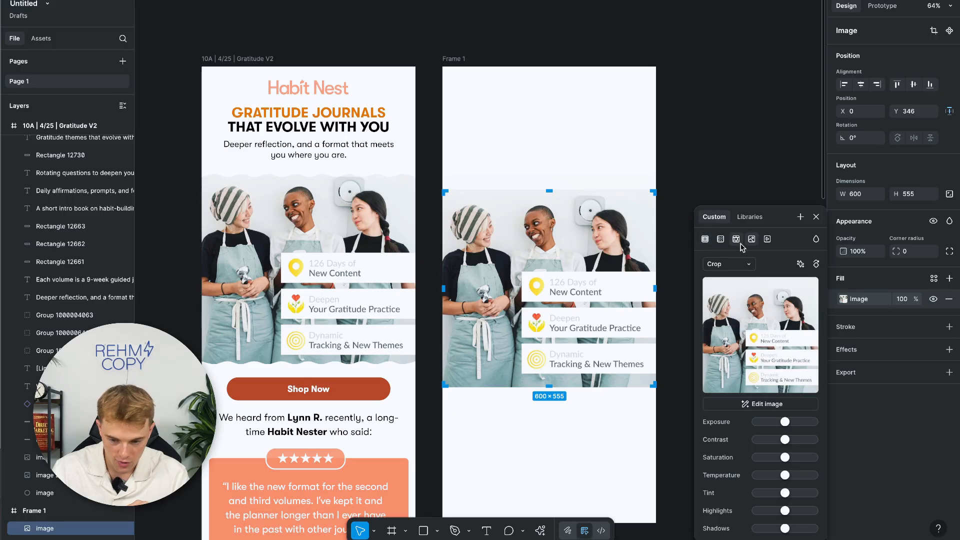
Try Video and Pattern fills, then a linear gradient from red FF0000 to opaque blue-purple 3C00FF.
{"action": "left_click", "coordinate": [767, 239]}
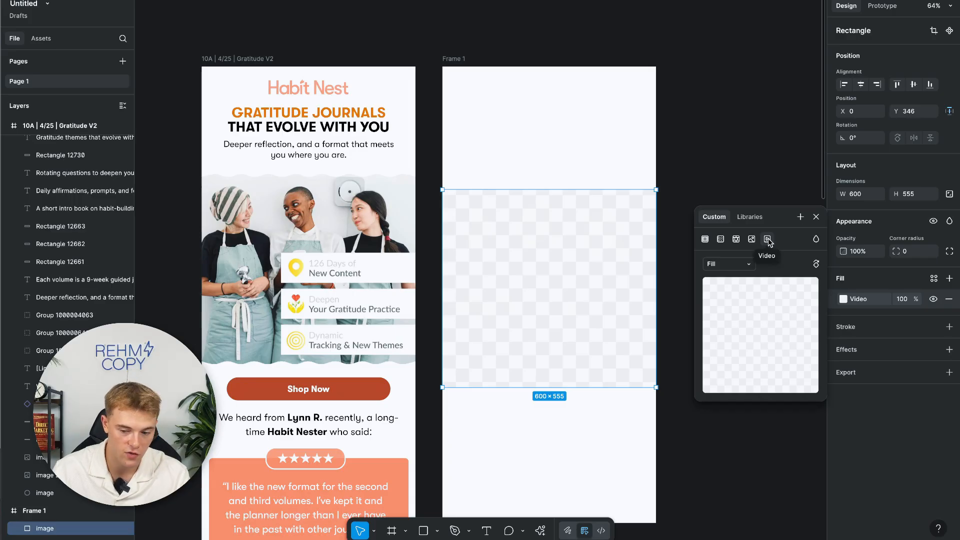
{"action": "left_click", "coordinate": [736, 240]}
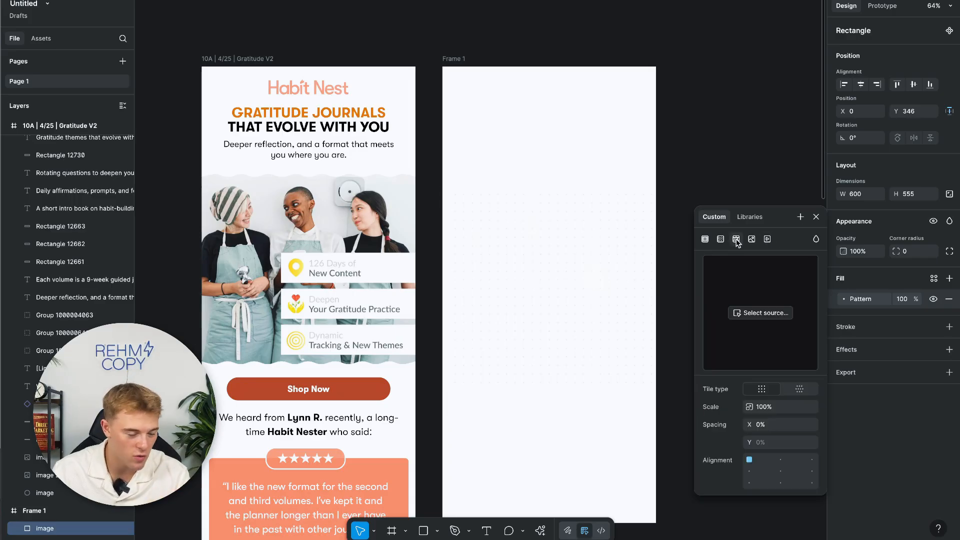
{"action": "left_click", "coordinate": [720, 240]}
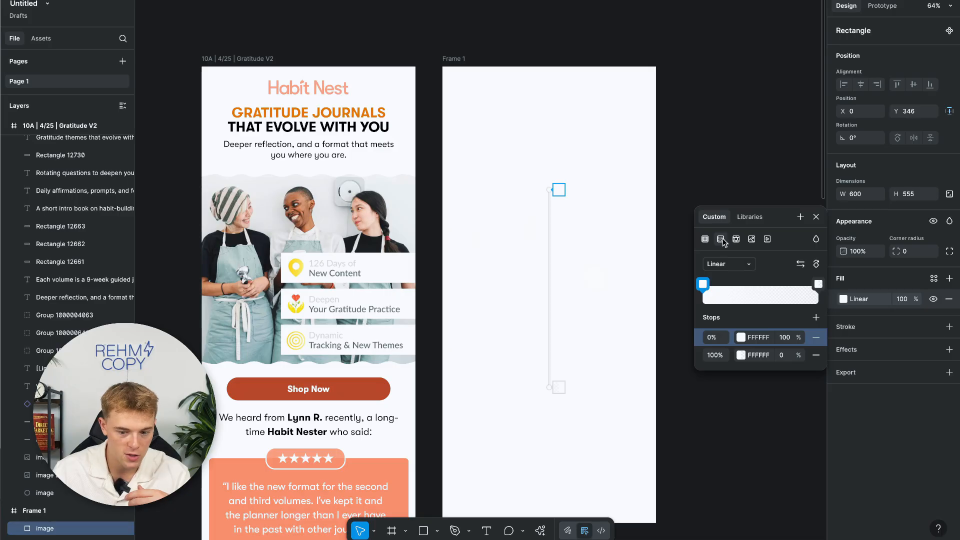
{"action": "left_click", "coordinate": [742, 337]}
{"action": "left_click_drag", "start_coordinate": [681, 311], "coordinate": [731, 281]}
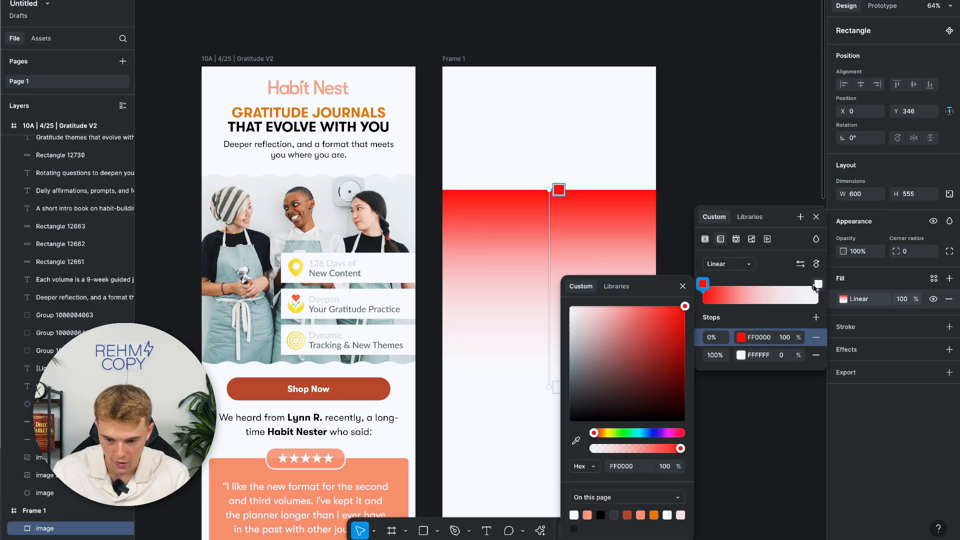
{"action": "left_click", "coordinate": [819, 284]}
{"action": "left_click", "coordinate": [655, 433]}
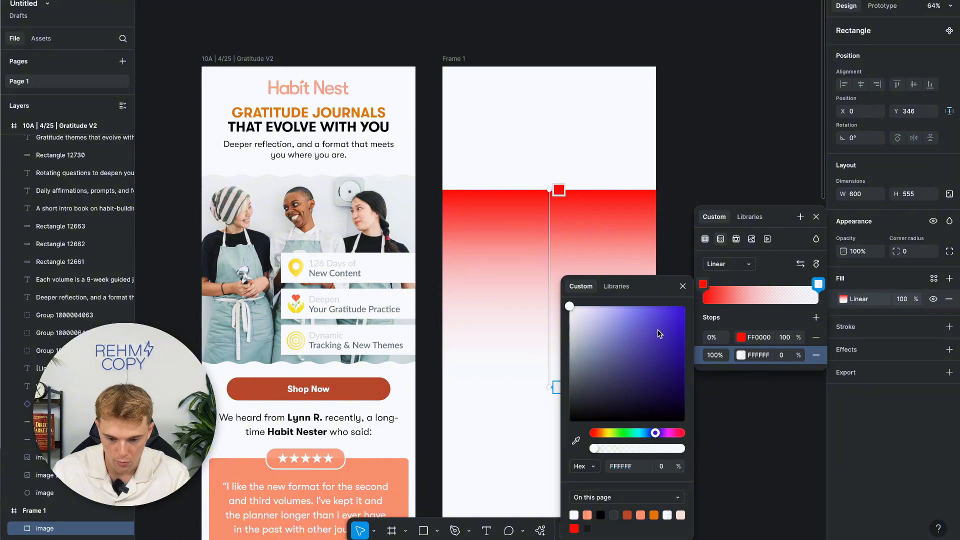
{"action": "left_click_drag", "start_coordinate": [660, 333], "coordinate": [684, 306]}
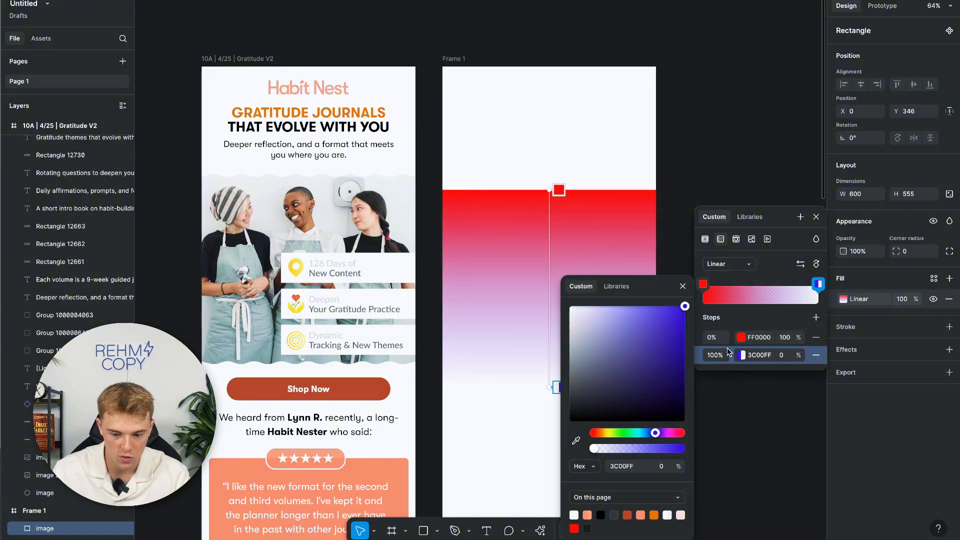
{"action": "left_click_drag", "start_coordinate": [643, 449], "coordinate": [716, 450]}
Switch the rectangle's fill to solid red and try other shades of it.
{"action": "left_click", "coordinate": [683, 285]}
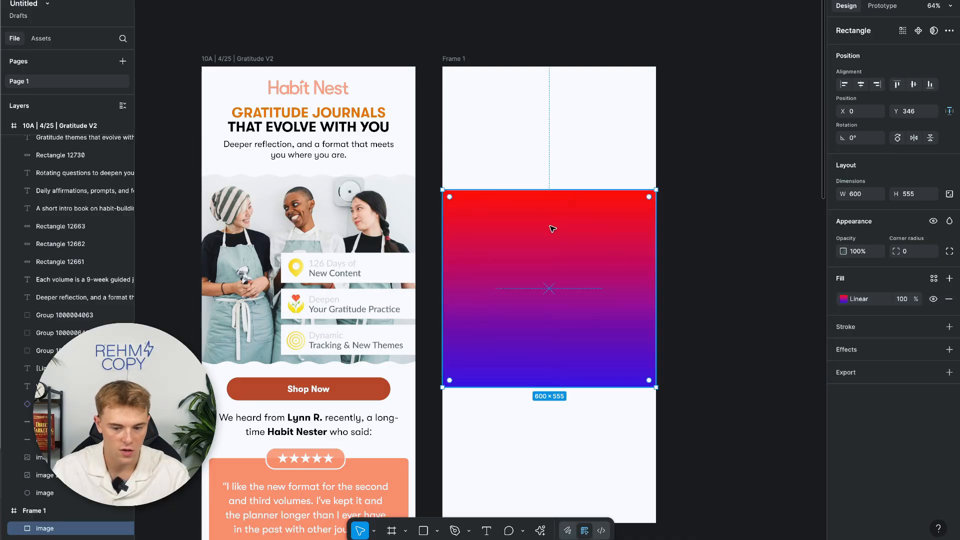
{"action": "left_click", "coordinate": [685, 302]}
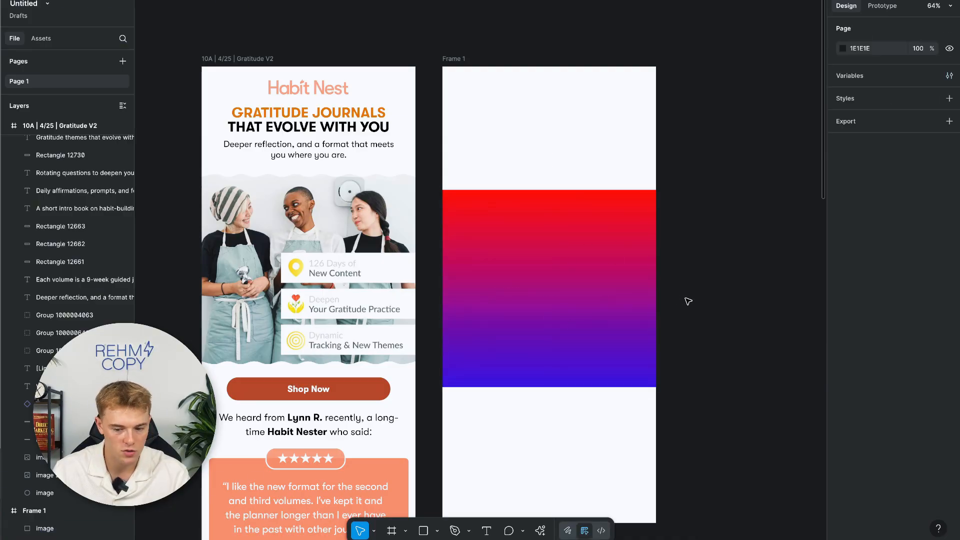
{"action": "left_click", "coordinate": [621, 268]}
{"action": "left_click", "coordinate": [844, 299]}
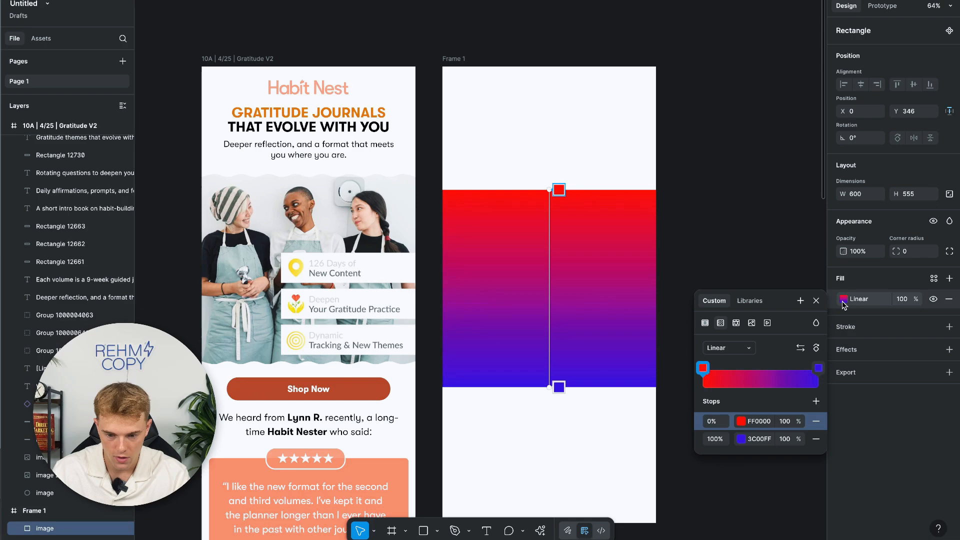
{"action": "left_click", "coordinate": [705, 324]}
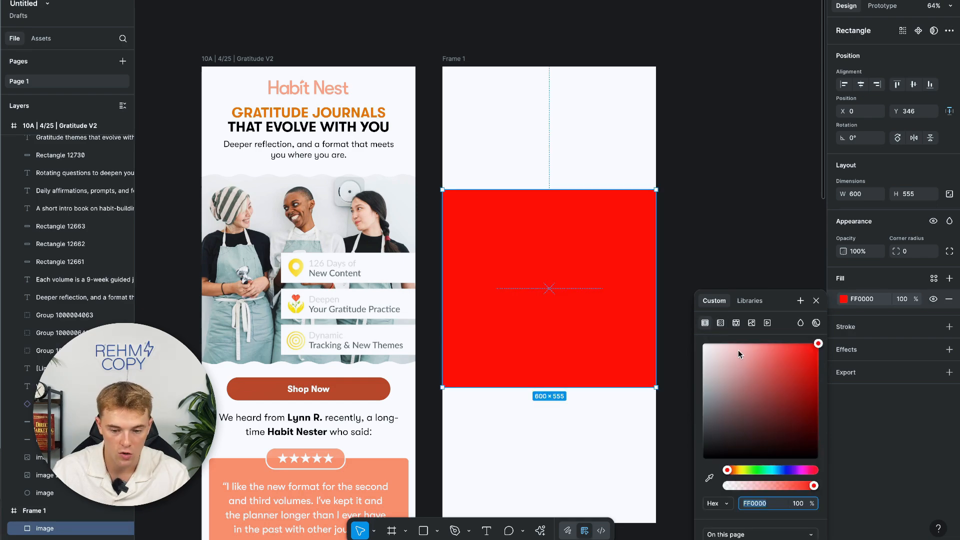
{"action": "left_click_drag", "start_coordinate": [738, 350], "coordinate": [817, 345]}
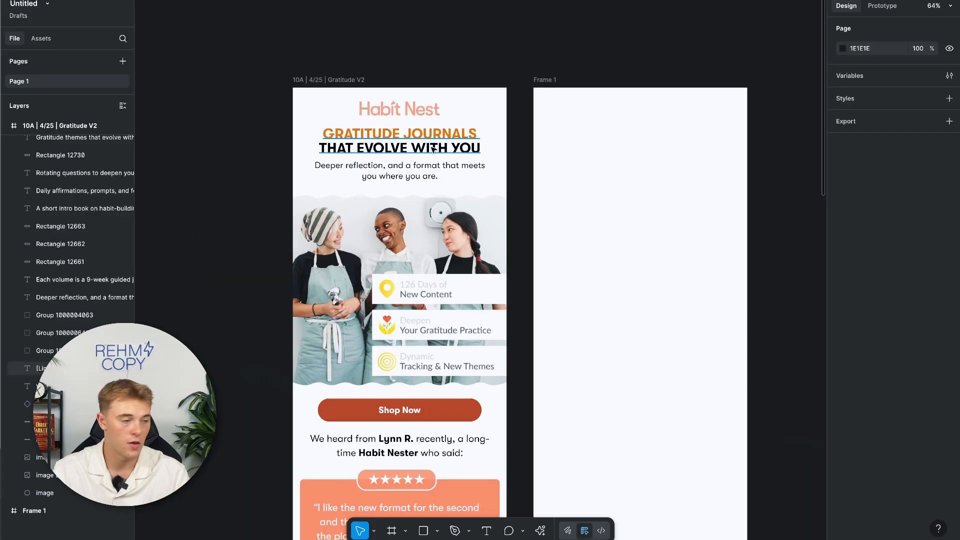
Duplicate the GRATITUDE JOURNALS headline into the top of Frame 1 and retype part of JOURNALS.
{"action": "left_click", "coordinate": [434, 148]}
{"action": "key", "text": "ctrl+d"}
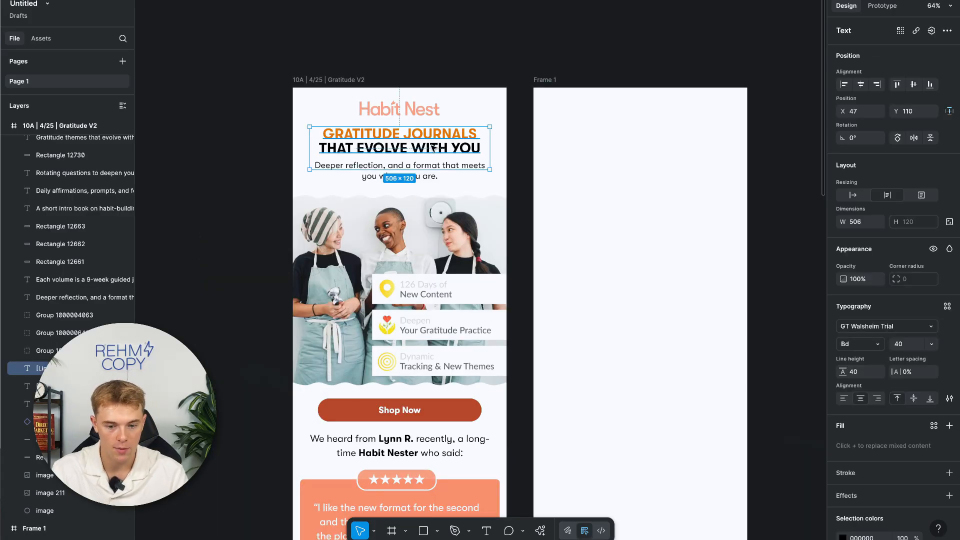
{"action": "left_click_drag", "start_coordinate": [434, 148], "coordinate": [672, 152]}
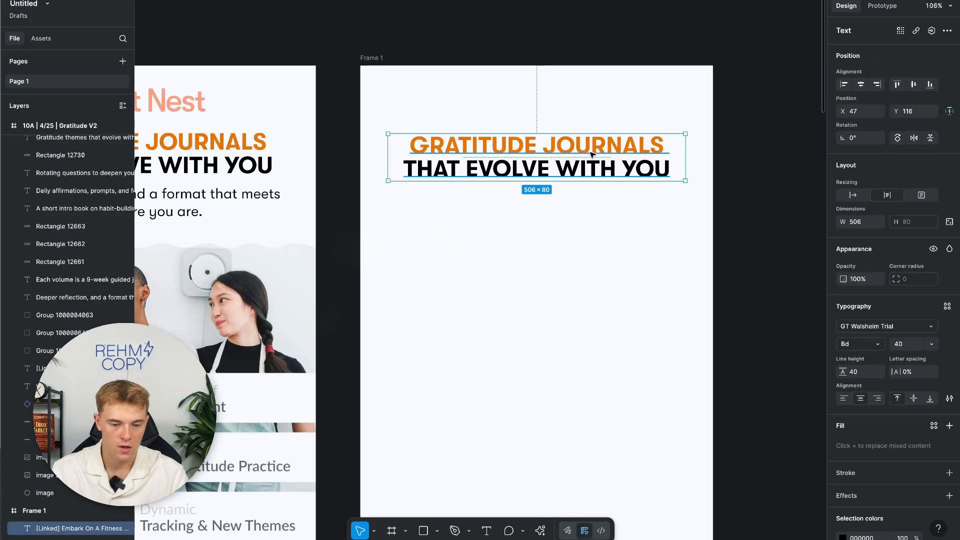
{"action": "double_click", "coordinate": [592, 154]}
{"action": "left_click", "coordinate": [594, 152]}
{"action": "key", "text": "BackSpace"}
{"action": "key", "text": "BackSpace"}
{"action": "key", "text": "BackSpace"}
{"action": "key", "text": "BackSpace"}
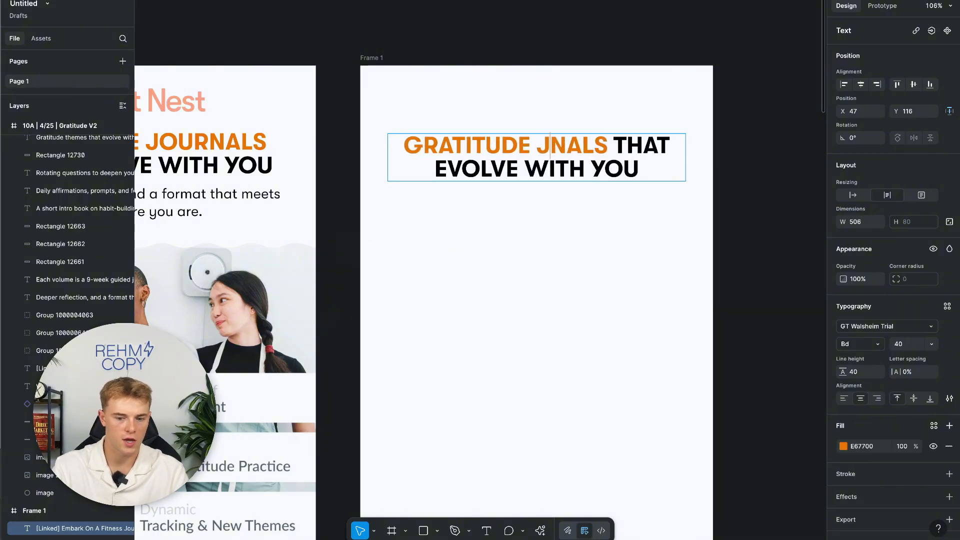
{"action": "type", "text": "JOUR"}
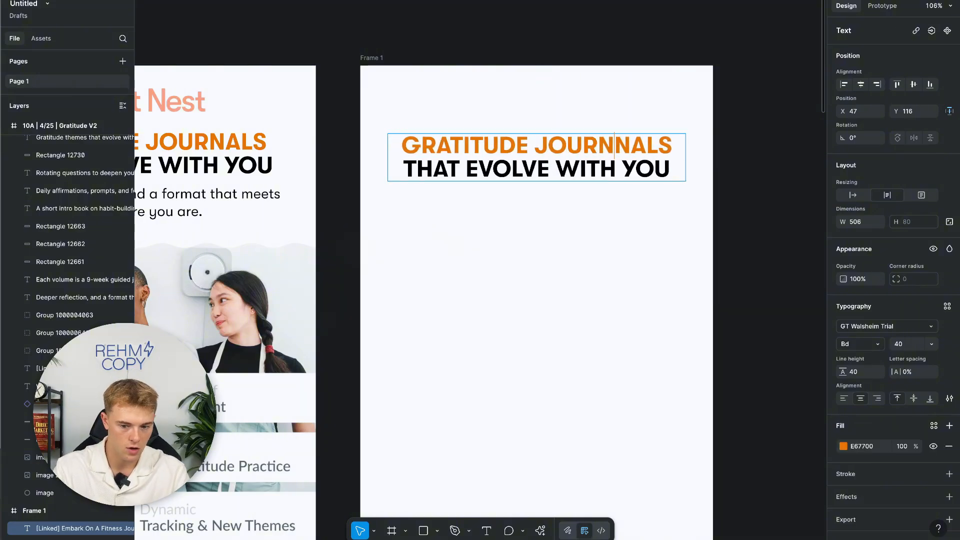
{"action": "key", "text": "Escape"}
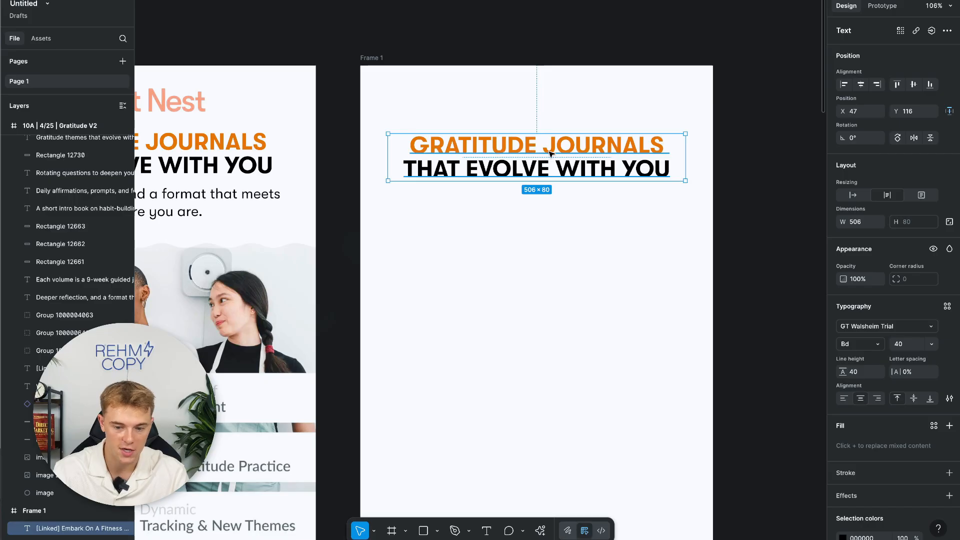
Draw a new text box below the headline and type FHAO.
{"action": "left_click", "coordinate": [488, 532]}
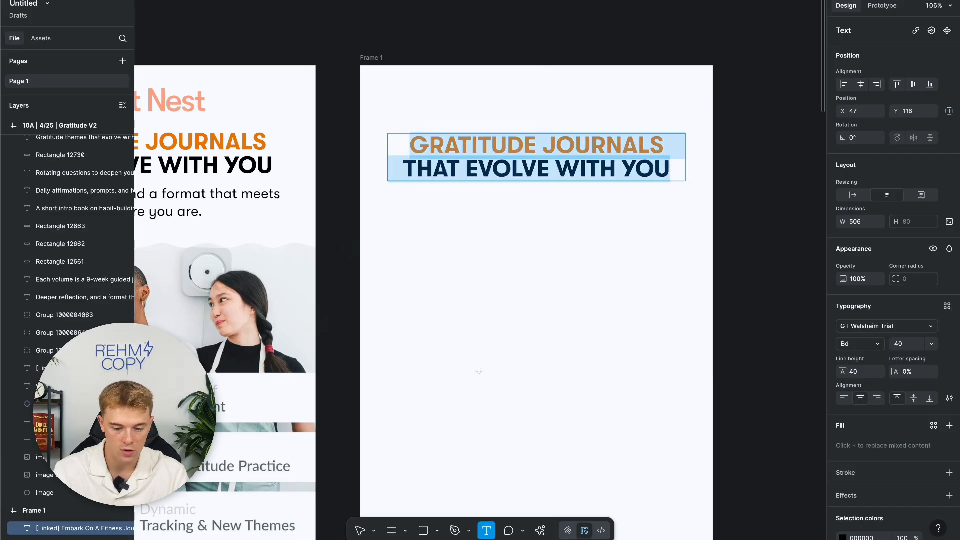
{"action": "left_click_drag", "start_coordinate": [421, 244], "coordinate": [656, 303]}
{"action": "type", "text": "FHAO"}
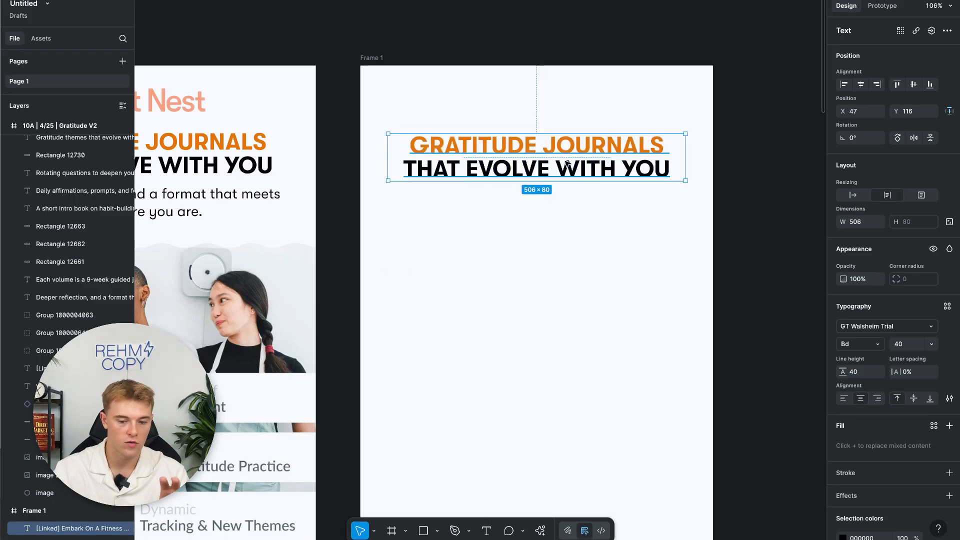
{"action": "scroll", "coordinate": [857, 370], "scroll_direction": "down", "scroll_amount": 3}
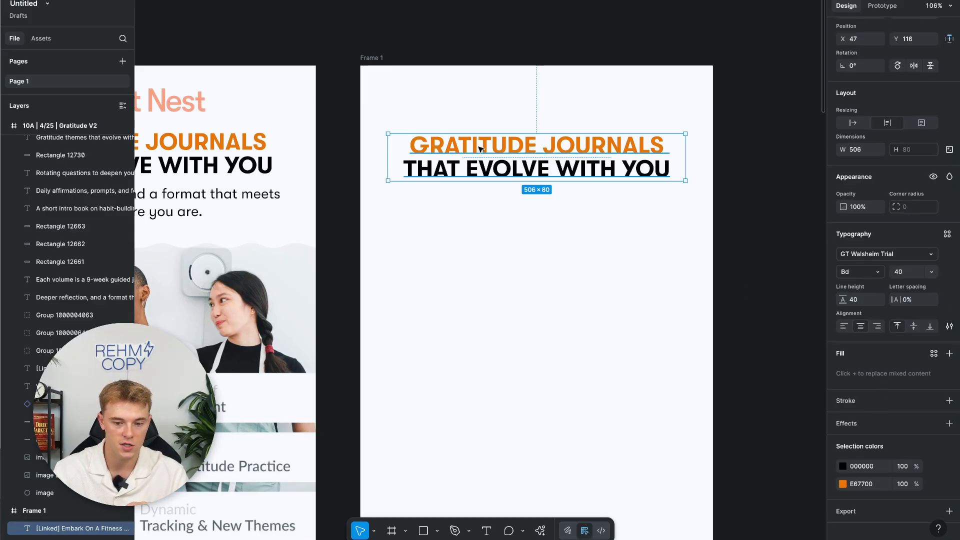
Replace the heading's black 000000 with orange E67700 so both lines match.
{"action": "left_click", "coordinate": [861, 466]}
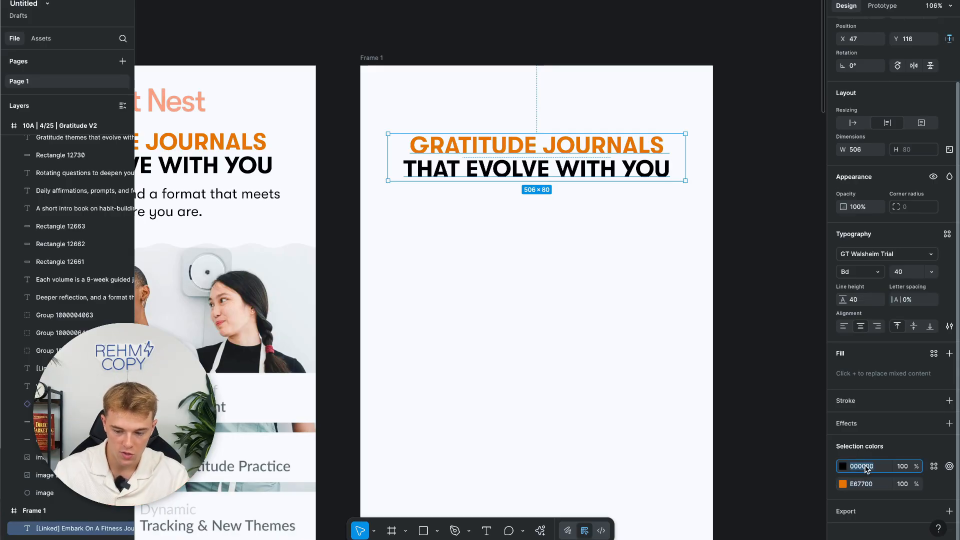
{"action": "key", "text": "BackSpace"}
{"action": "left_click", "coordinate": [865, 485]}
{"action": "key", "text": "ctrl+c"}
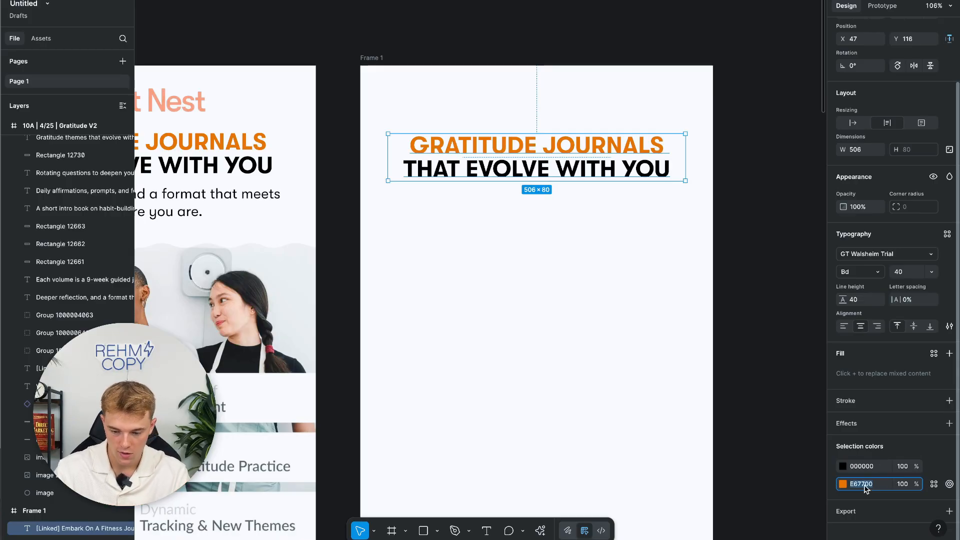
{"action": "left_click", "coordinate": [865, 467]}
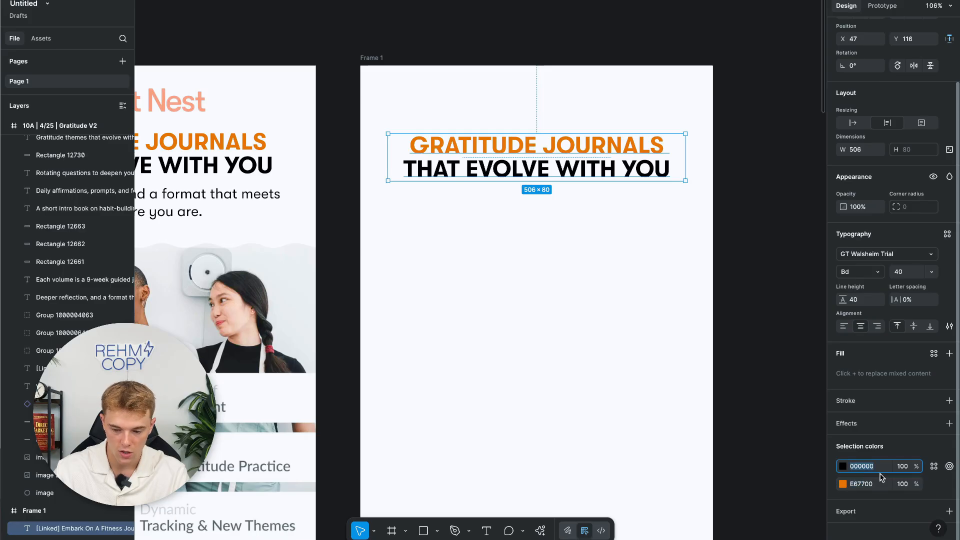
{"action": "key", "text": "ctrl+v"}
{"action": "key", "text": "Return"}
{"action": "left_click", "coordinate": [767, 251]}
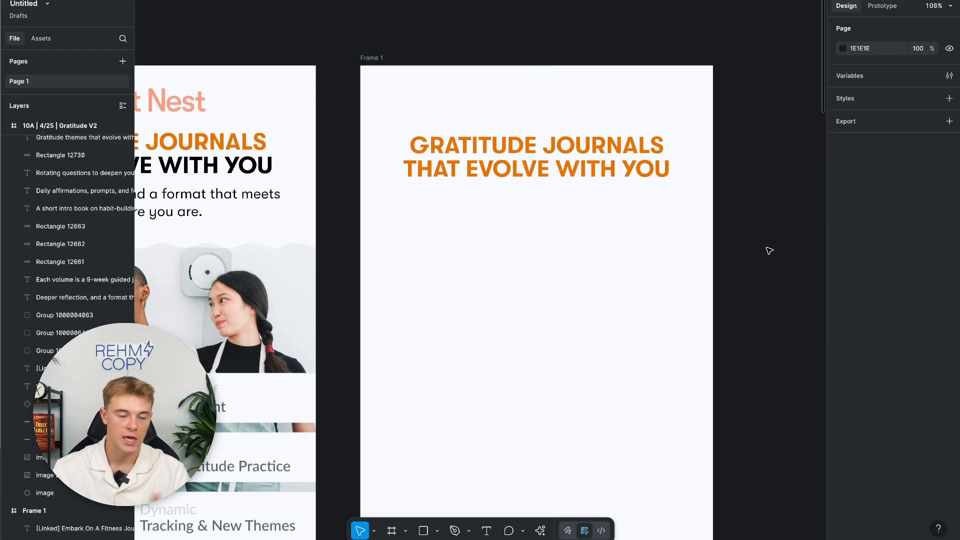
{"action": "left_click", "coordinate": [612, 162]}
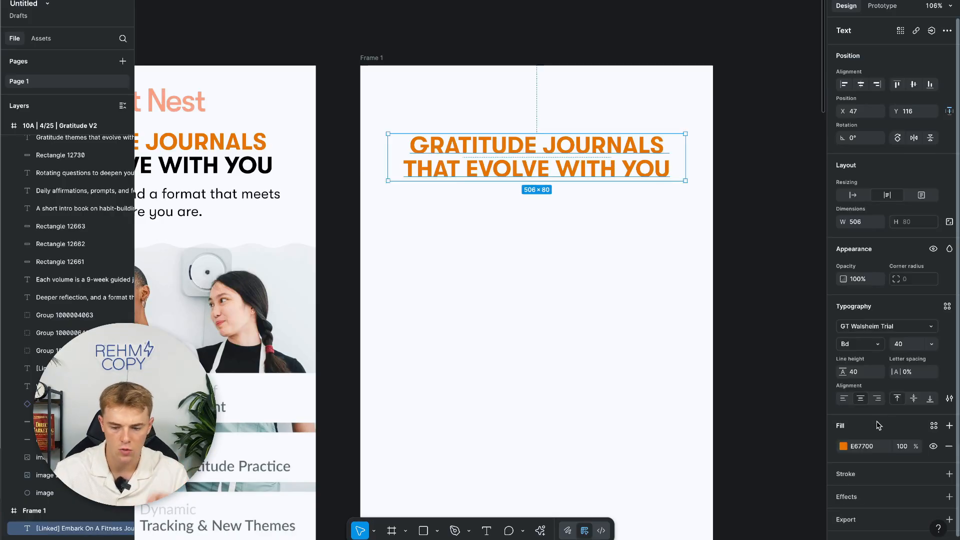
Recolour the heading fill to purple 784BE8 after trying shades of green.
{"action": "scroll", "coordinate": [548, 186], "scroll_direction": "up", "scroll_amount": 1}
{"action": "scroll", "coordinate": [548, 186], "scroll_direction": "right", "scroll_amount": 1}
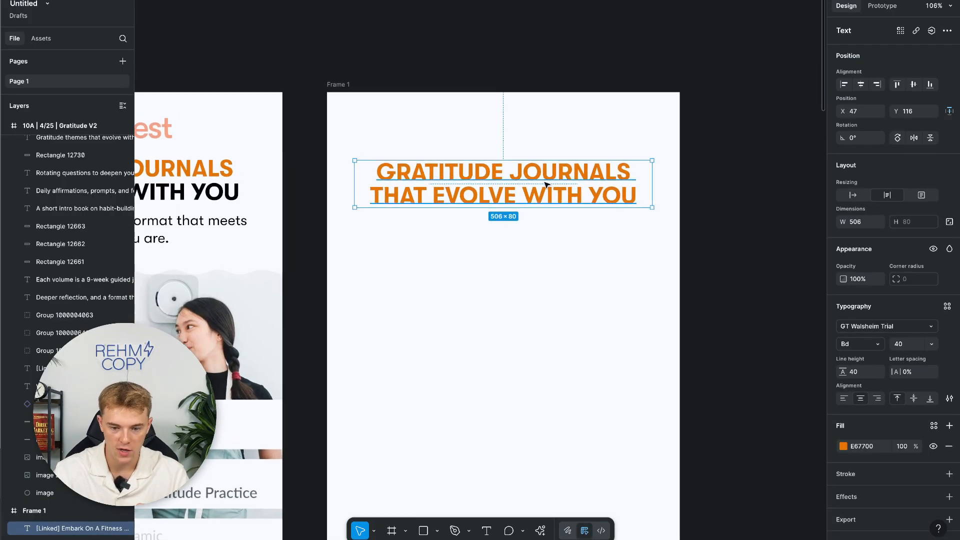
{"action": "left_click", "coordinate": [843, 447]}
{"action": "left_click", "coordinate": [759, 446]}
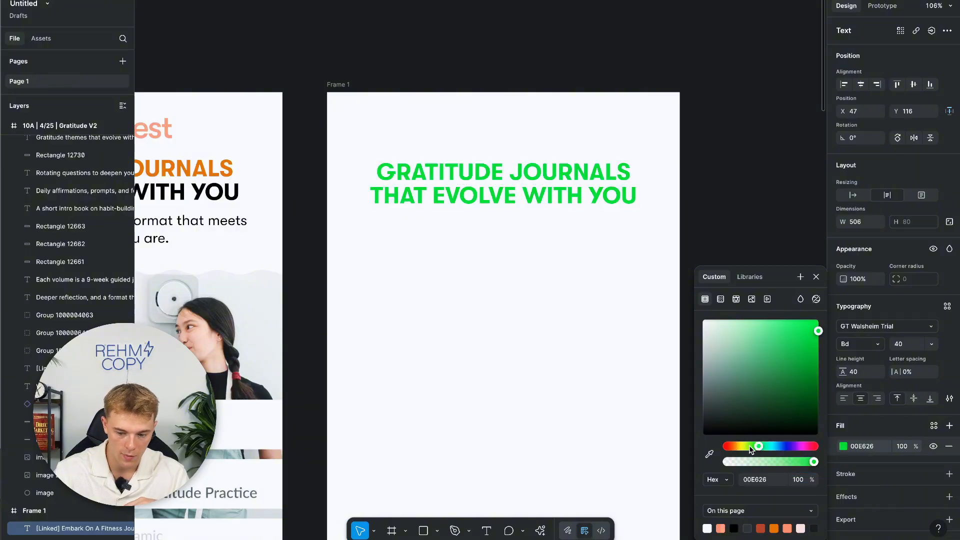
{"action": "left_click_drag", "start_coordinate": [790, 386], "coordinate": [788, 278]}
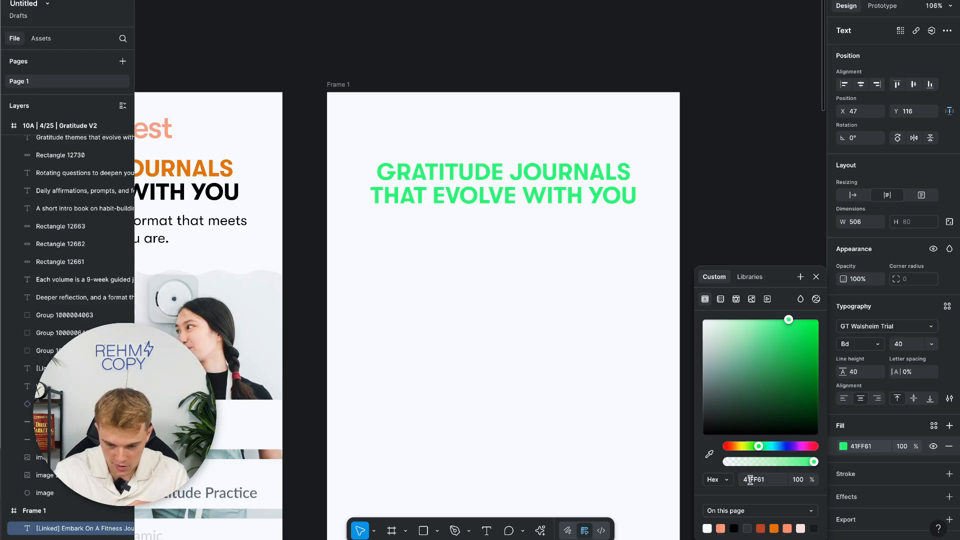
{"action": "left_click_drag", "start_coordinate": [792, 350], "coordinate": [780, 330]}
{"action": "left_click", "coordinate": [796, 453]}
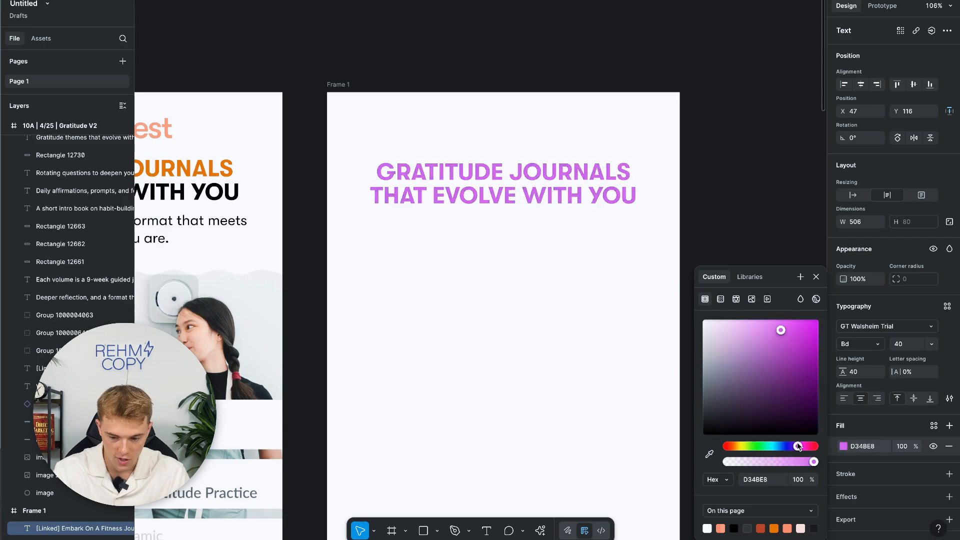
{"action": "key", "text": "Escape"}
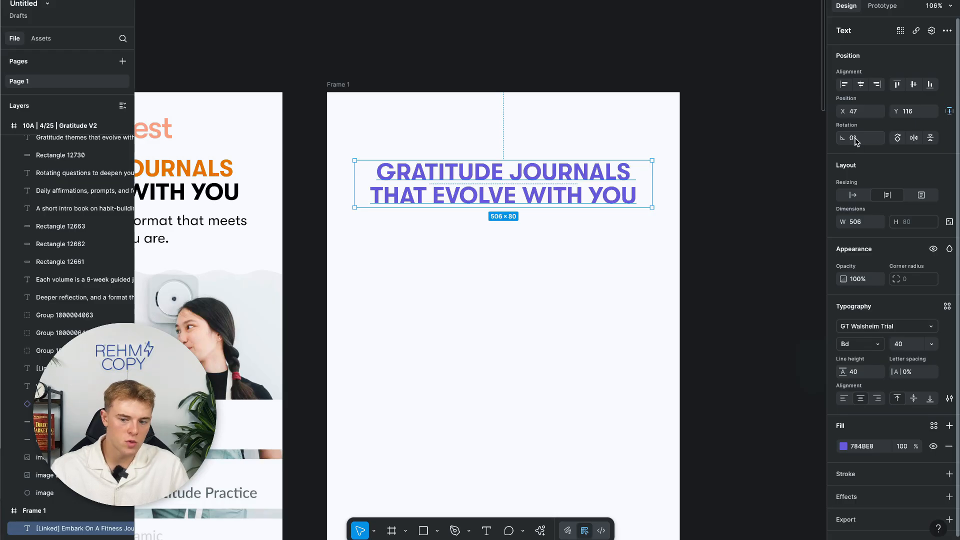
Try rotating the heading 10° and 90°, then undo back to 0°.
{"action": "left_click", "coordinate": [856, 139]}
{"action": "type", "text": "10"}
{"action": "key", "text": "Return"}
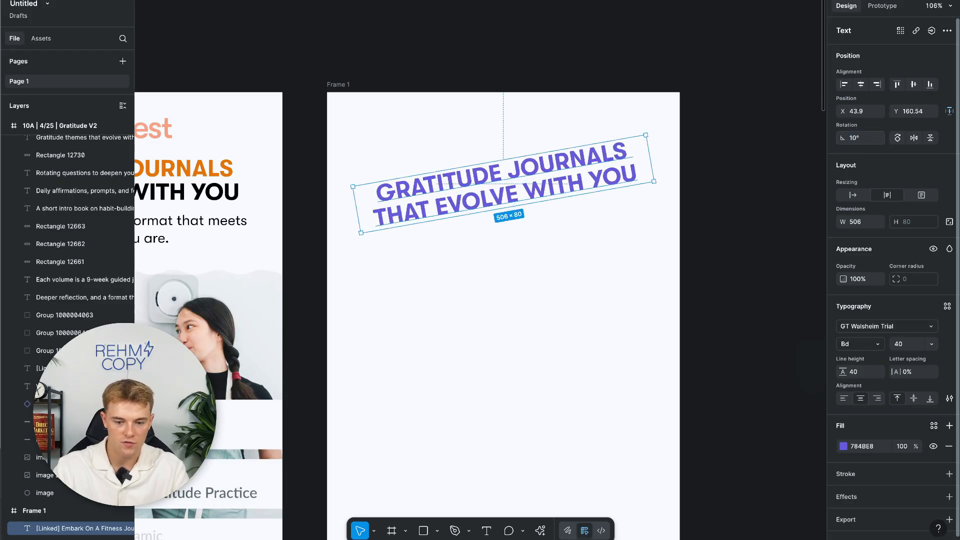
{"action": "left_click", "coordinate": [853, 139]}
{"action": "type", "text": "90"}
{"action": "key", "text": "Return"}
{"action": "key", "text": "super+z"}
{"action": "key", "text": "super+z"}
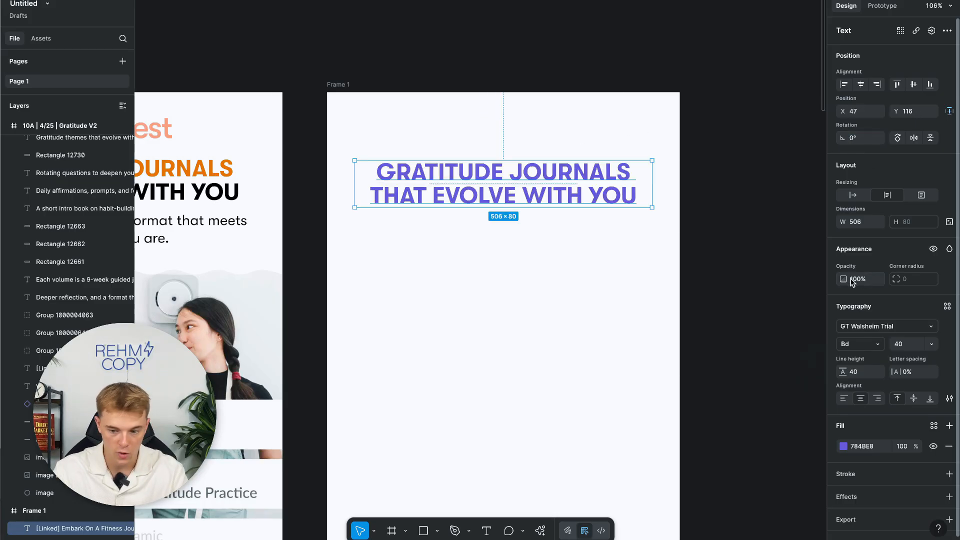
Try fading the heading to 20% opacity, then revert the opacity change.
{"action": "left_click", "coordinate": [861, 280]}
{"action": "type", "text": "20"}
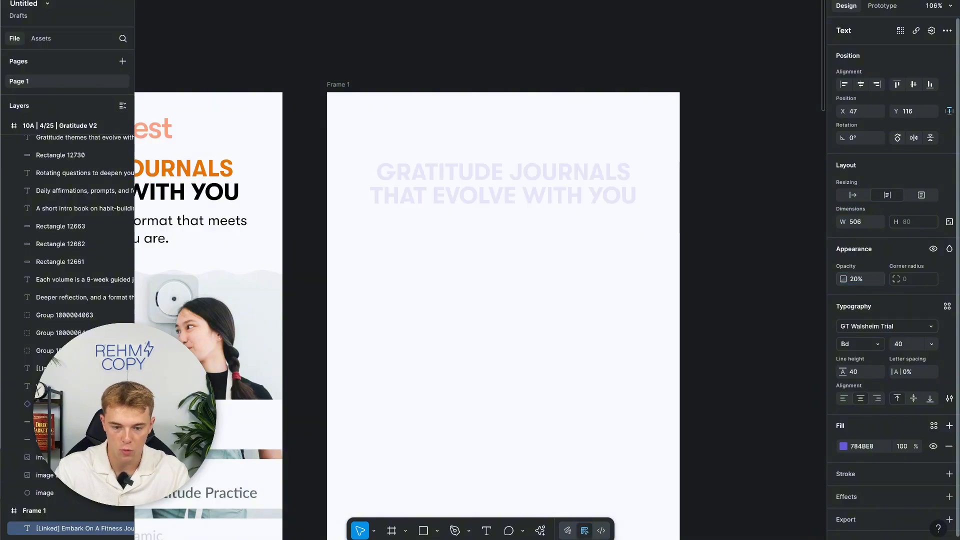
{"action": "key", "text": "Return"}
{"action": "type", "text": "50"}
{"action": "key", "text": "Return"}
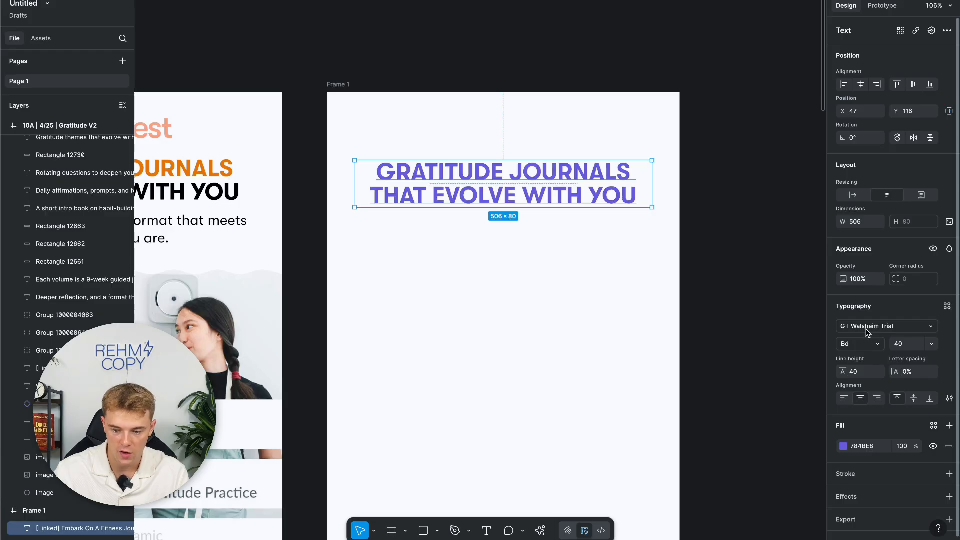
{"action": "left_click", "coordinate": [876, 344]}
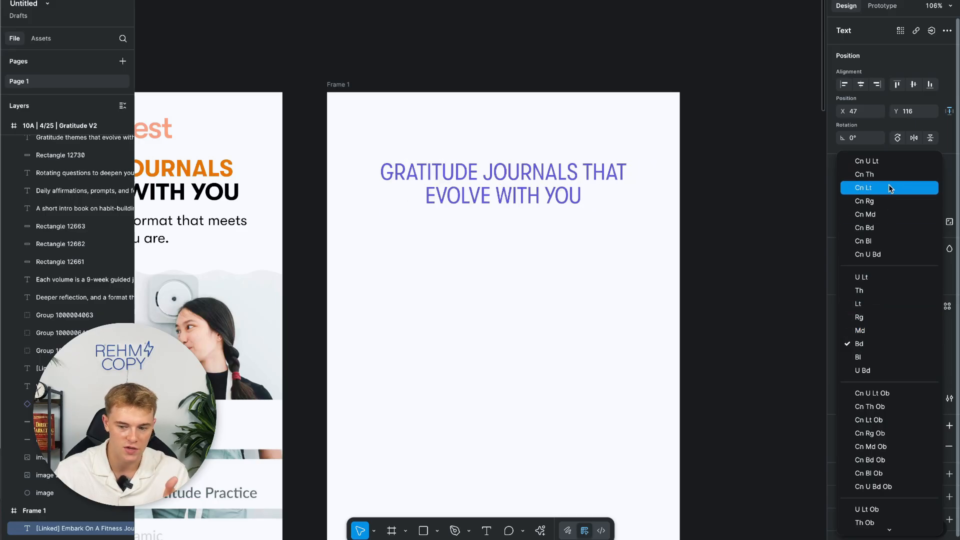
{"action": "left_click", "coordinate": [933, 343]}
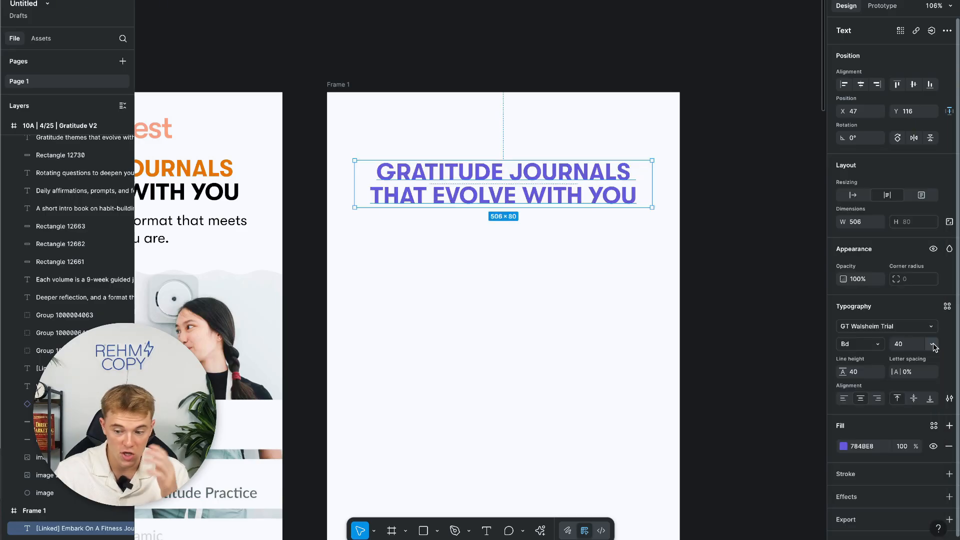
{"action": "left_click", "coordinate": [934, 345]}
{"action": "scroll", "coordinate": [892, 364], "scroll_direction": "down", "scroll_amount": 1}
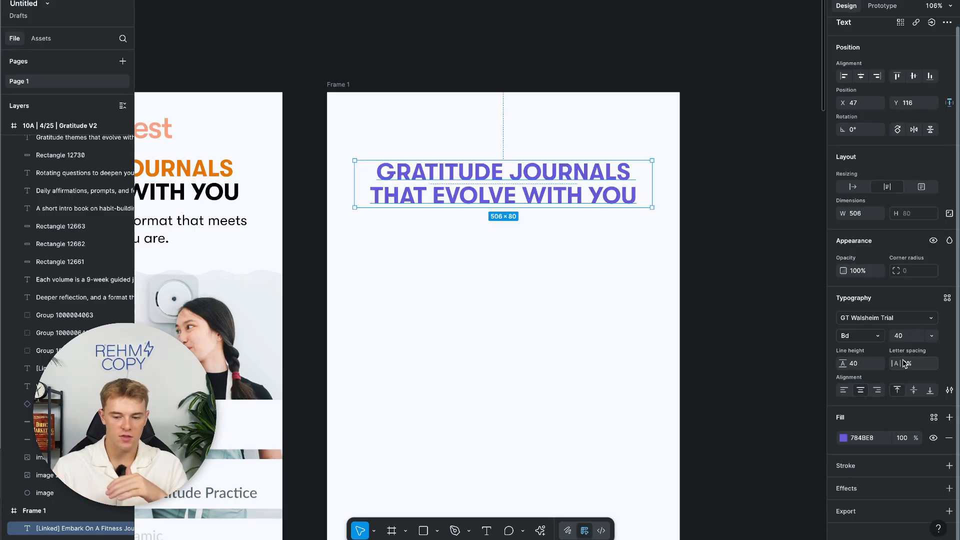
{"action": "left_click", "coordinate": [856, 363]}
{"action": "left_click", "coordinate": [920, 368]}
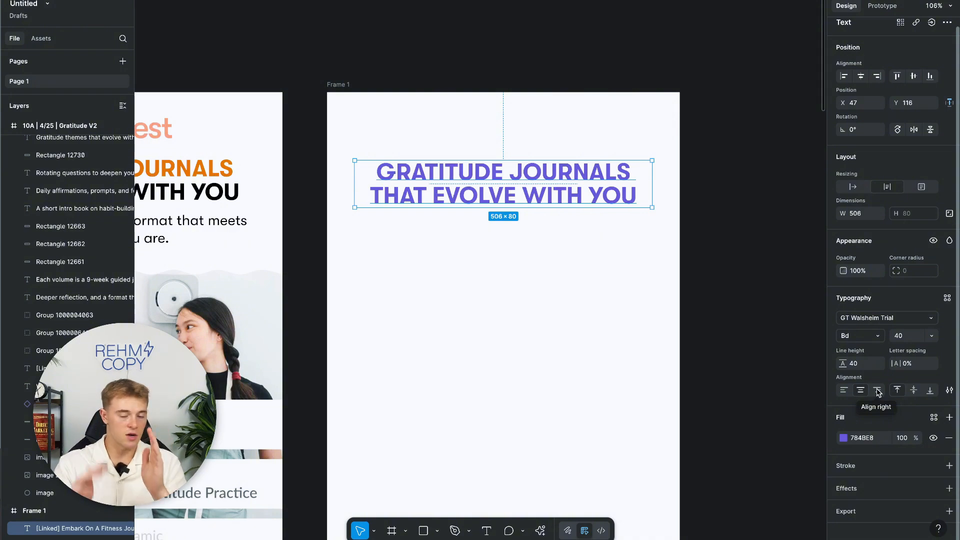
{"action": "left_click", "coordinate": [844, 390]}
{"action": "left_click", "coordinate": [877, 391]}
{"action": "left_click", "coordinate": [861, 390]}
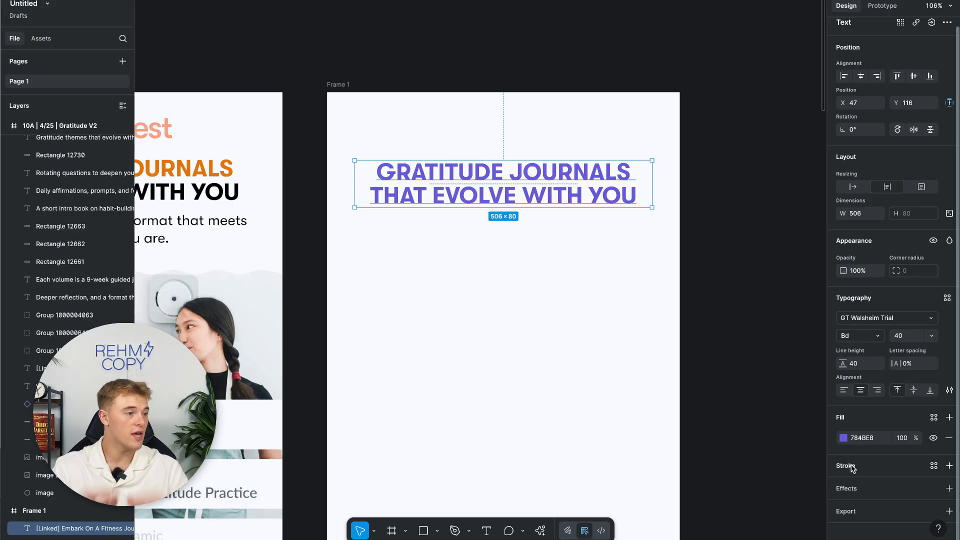
Add a black 000000 outline stroke to the heading and make its fill white FFFFFF.
{"action": "left_click", "coordinate": [950, 466]}
{"action": "scroll", "coordinate": [895, 475], "scroll_direction": "down", "scroll_amount": 1}
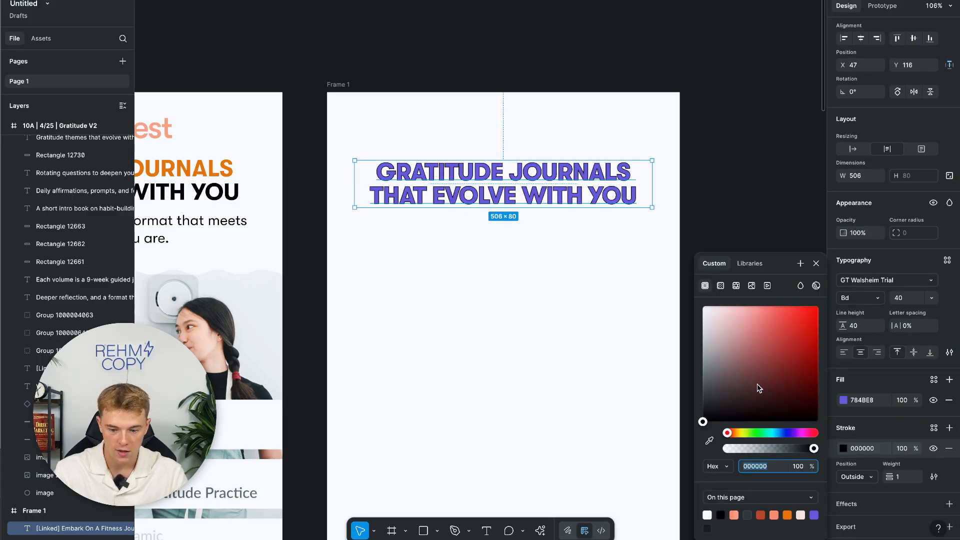
{"action": "left_click_drag", "start_coordinate": [797, 350], "coordinate": [838, 281]}
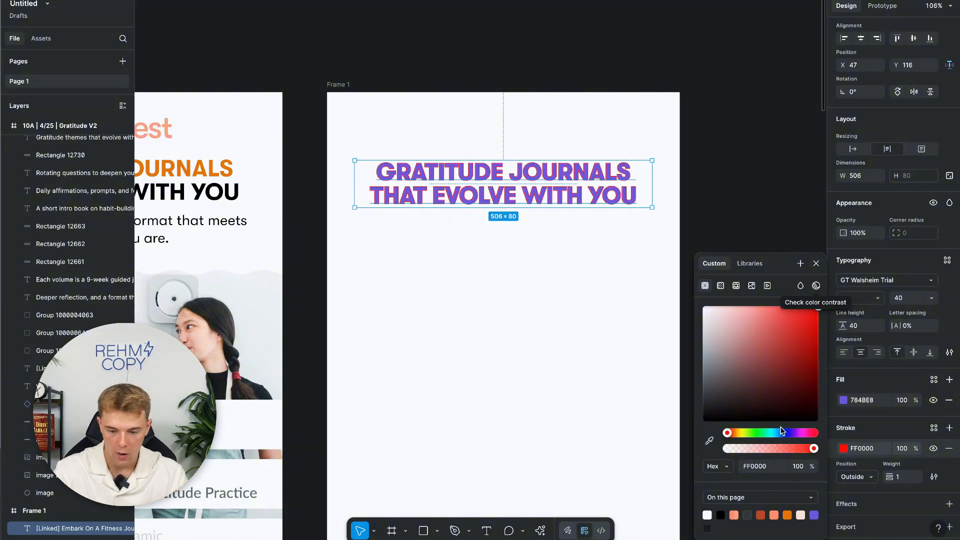
{"action": "mouse_move", "coordinate": [818, 307]}
{"action": "left_mouse_down"}
{"action": "mouse_move", "coordinate": [746, 368]}
{"action": "mouse_move", "coordinate": [693, 450]}
{"action": "left_mouse_up"}
{"action": "left_click", "coordinate": [816, 263]}
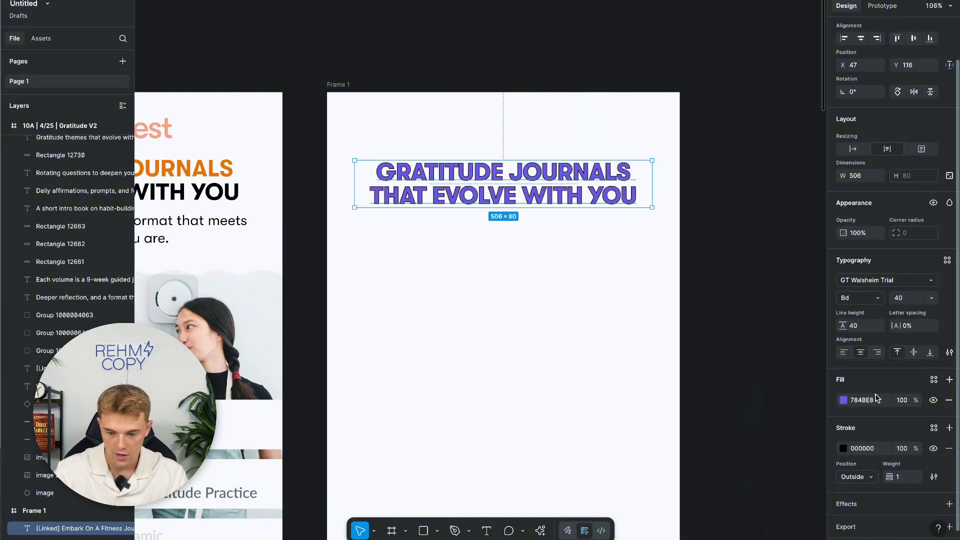
{"action": "left_click", "coordinate": [866, 401]}
{"action": "type", "text": "FFFFFF"}
{"action": "key", "text": "Return"}
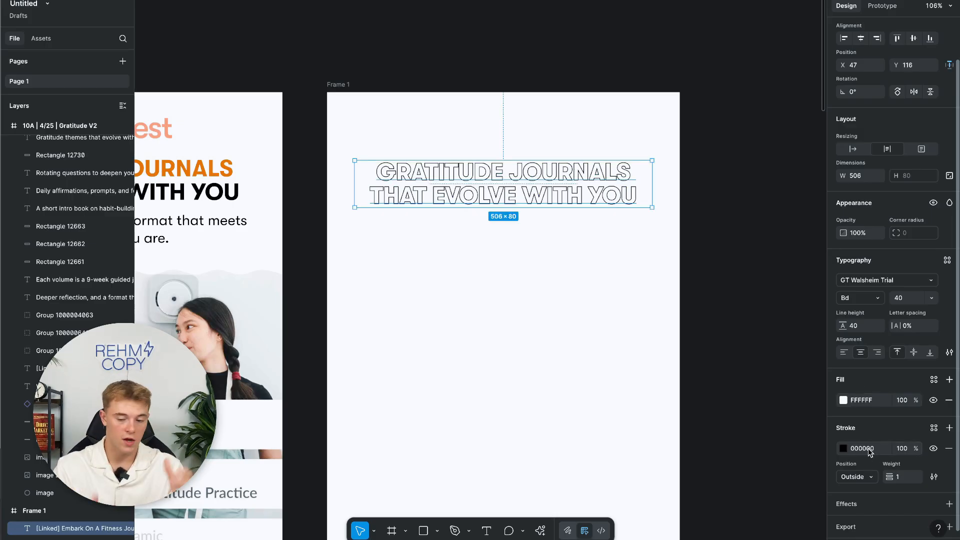
Set the outline stroke weight to 10, then reduce it to 5.
{"action": "left_click", "coordinate": [901, 477]}
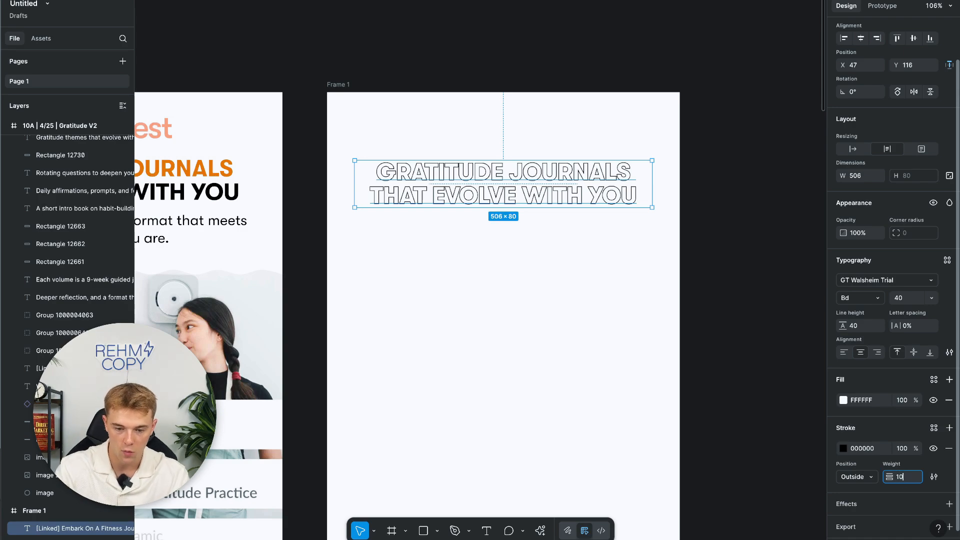
{"action": "type", "text": "10"}
{"action": "key", "text": "Return"}
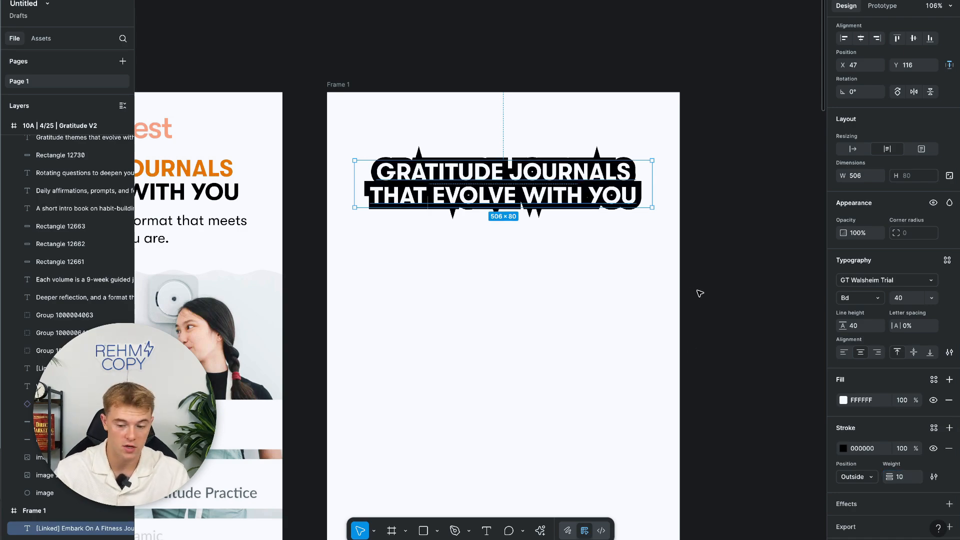
{"action": "left_click", "coordinate": [902, 478]}
{"action": "type", "text": "5"}
{"action": "key", "text": "Return"}
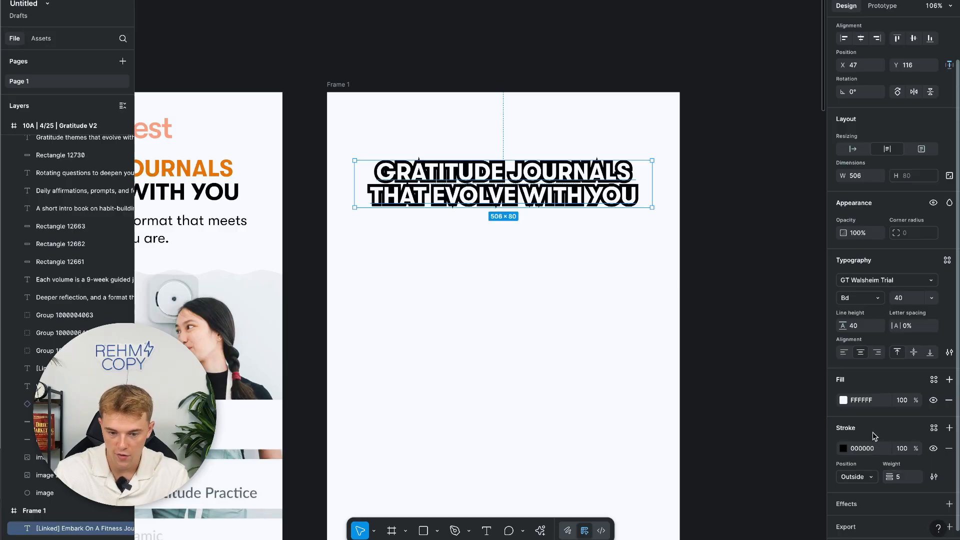
Compare outside and inside stroke Position options for the outline.
{"action": "left_click", "coordinate": [872, 479]}
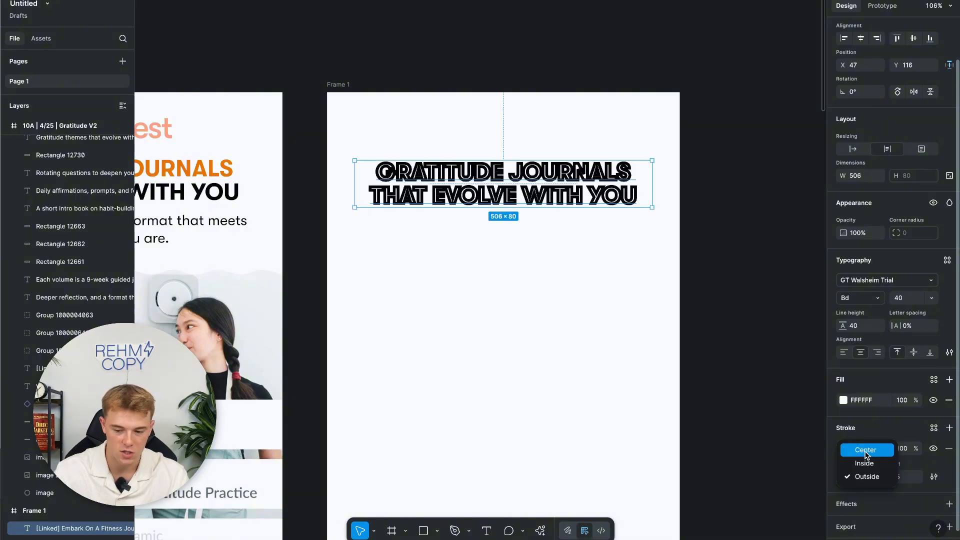
{"action": "left_click", "coordinate": [870, 477]}
{"action": "left_click", "coordinate": [872, 479]}
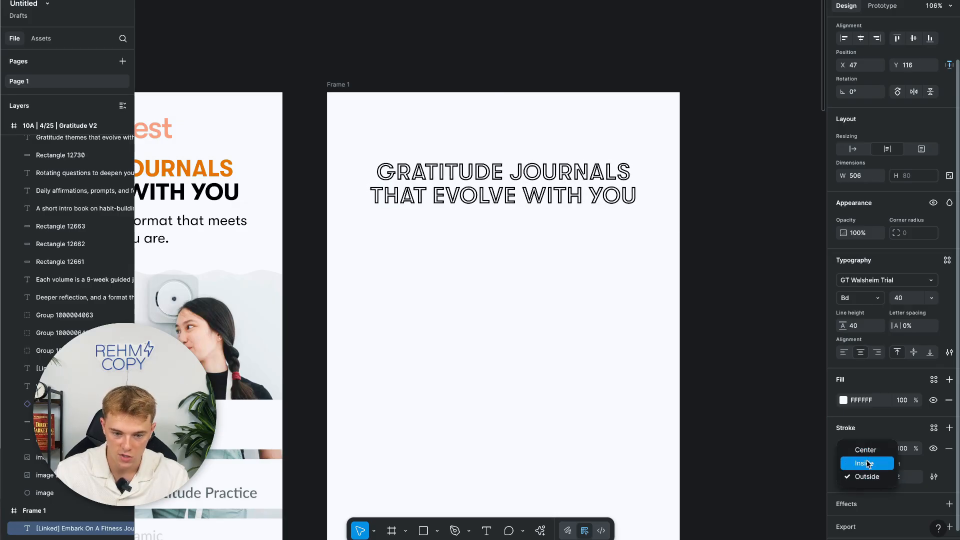
{"action": "left_click", "coordinate": [313, 352]}
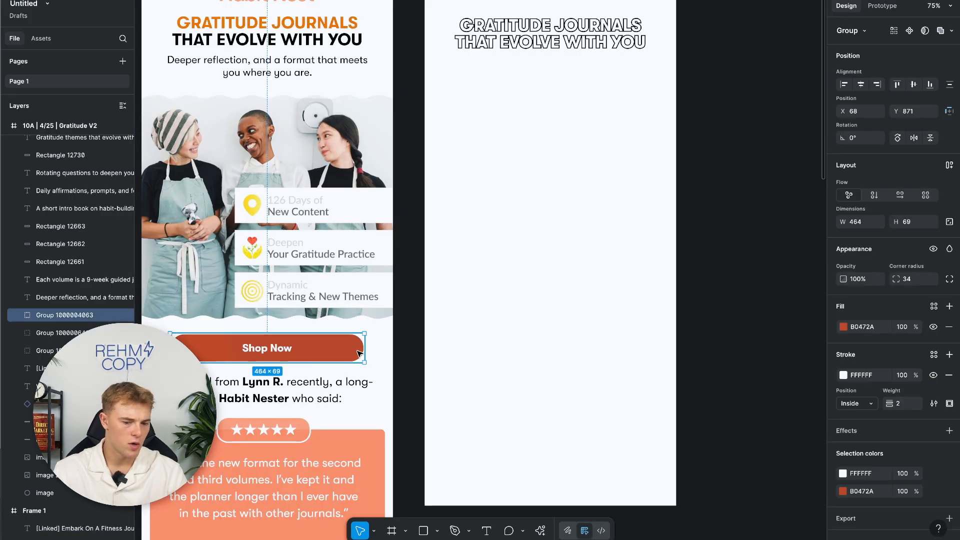
Draw a 507 × 81 grey rectangle below the heading with corner radius 200.
{"action": "left_click", "coordinate": [506, 311]}
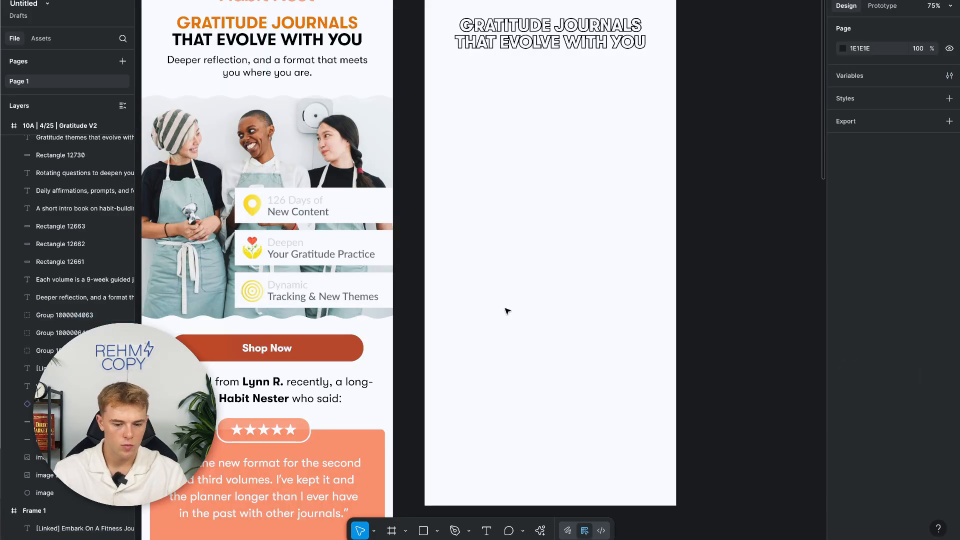
{"action": "key", "text": "r"}
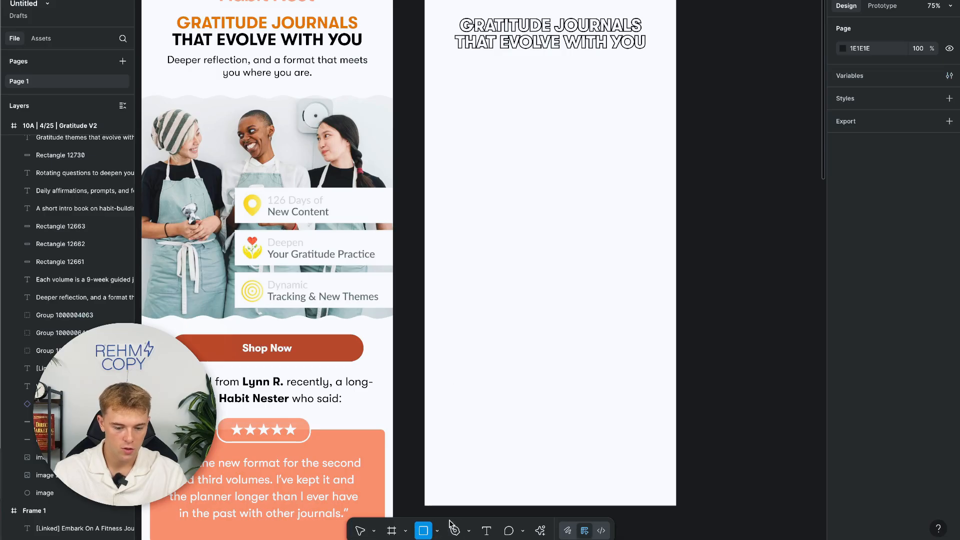
{"action": "left_click", "coordinate": [437, 531]}
{"action": "left_click", "coordinate": [453, 424]}
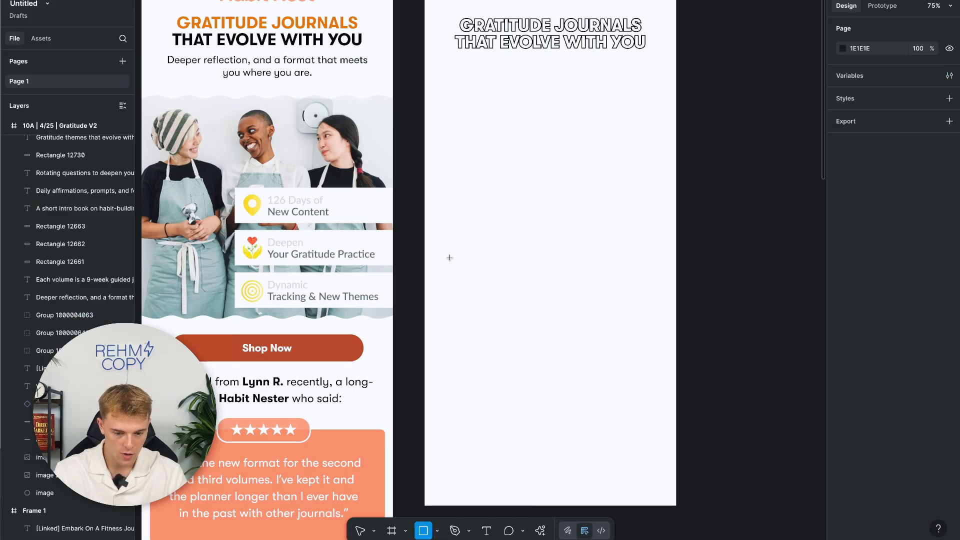
{"action": "mouse_move", "coordinate": [444, 85]}
{"action": "left_mouse_down"}
{"action": "mouse_move", "coordinate": [624, 122]}
{"action": "mouse_move", "coordinate": [656, 118]}
{"action": "left_mouse_up"}
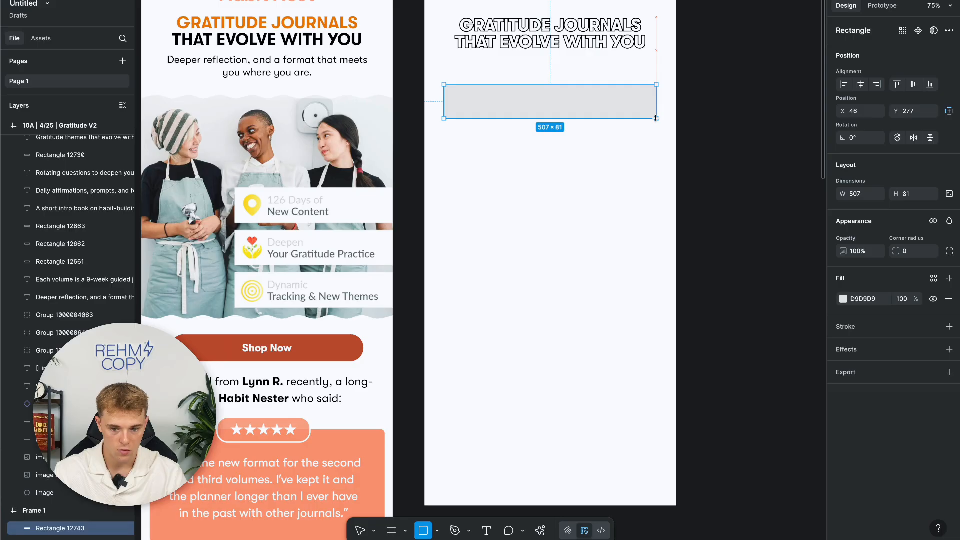
{"action": "left_click", "coordinate": [908, 251]}
{"action": "type", "text": "2"}
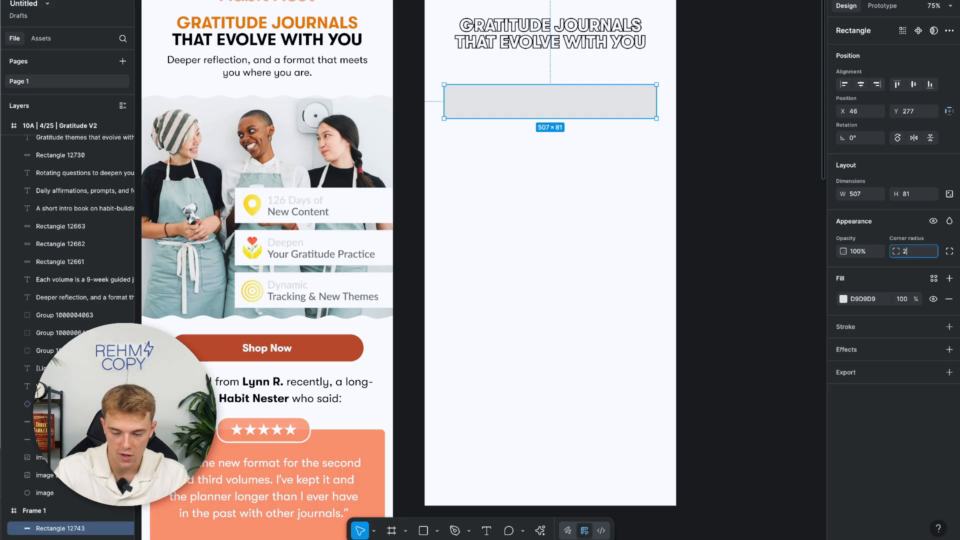
{"action": "type", "text": "00"}
{"action": "left_click", "coordinate": [689, 185]}
{"action": "left_click", "coordinate": [486, 532]}
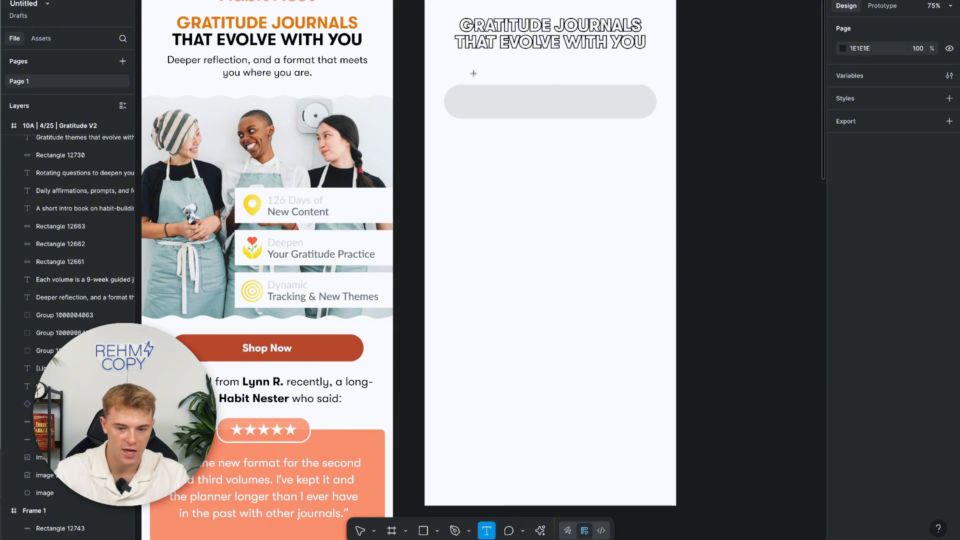
Add centre-aligned, auto-height CLICK HERE text on the pill at font size 50.
{"action": "left_click_drag", "start_coordinate": [467, 107], "coordinate": [644, 125]}
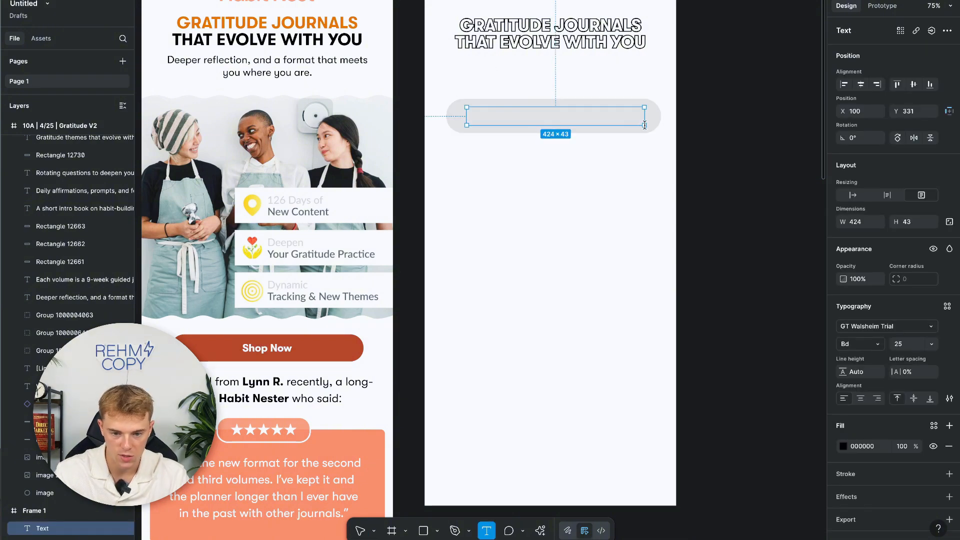
{"action": "type", "text": "CLICK HERE"}
{"action": "key", "text": "Escape"}
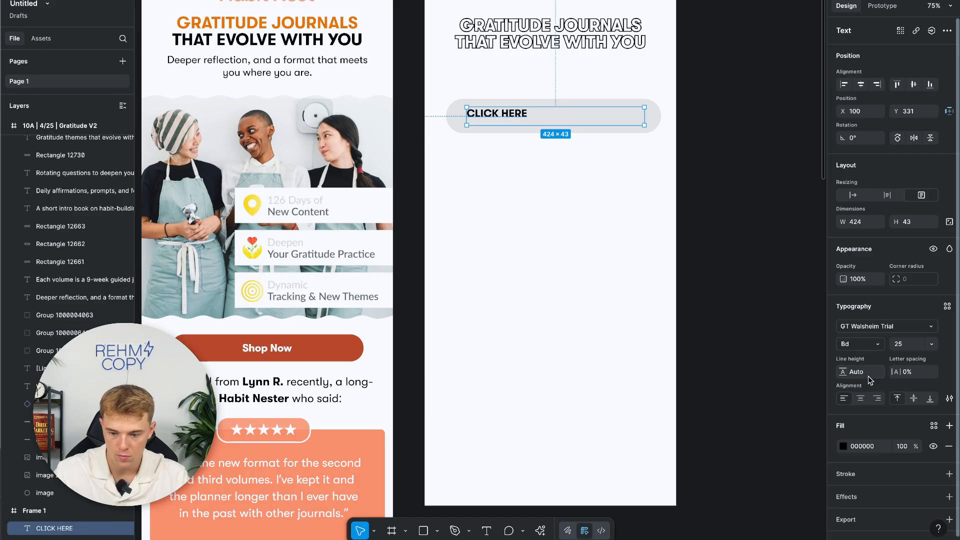
{"action": "left_click", "coordinate": [862, 398]}
{"action": "left_click", "coordinate": [888, 195]}
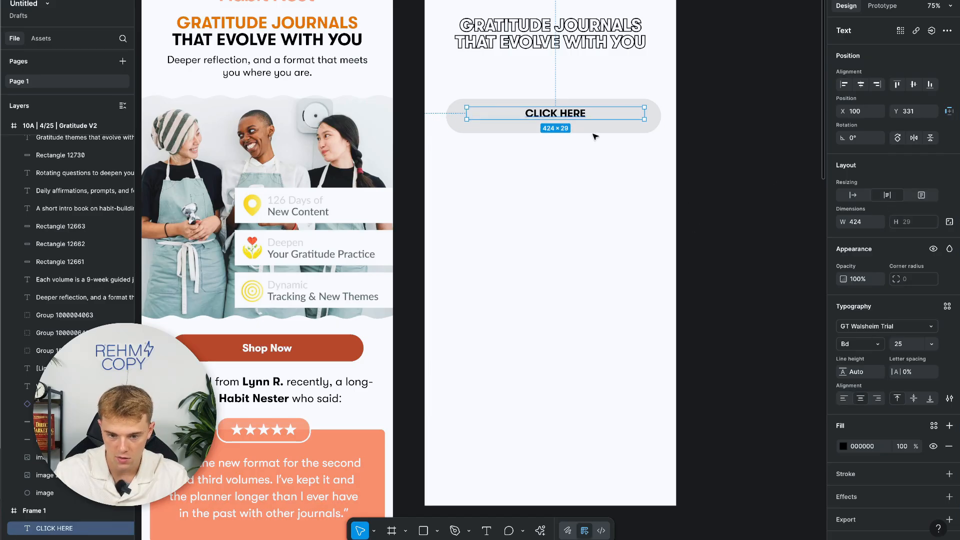
{"action": "left_click_drag", "start_coordinate": [570, 116], "coordinate": [566, 118]}
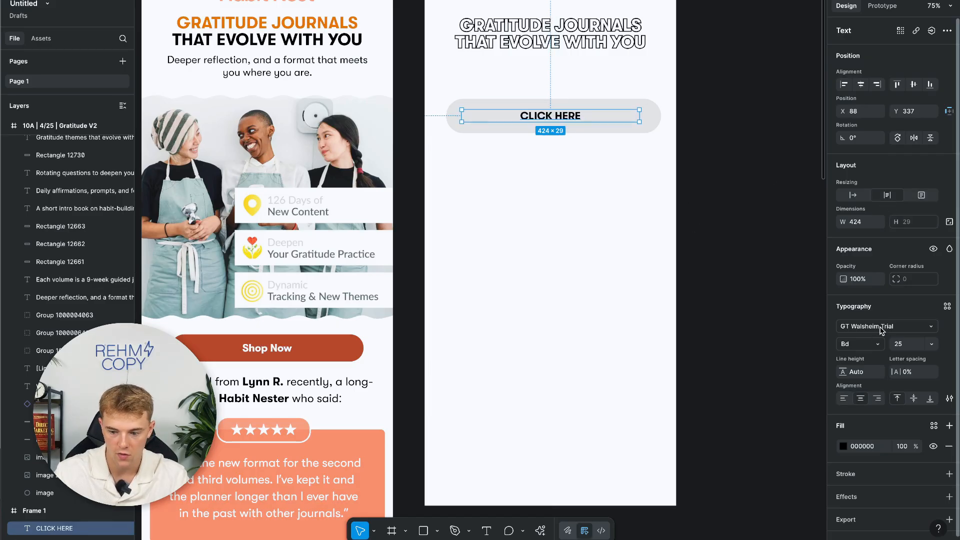
{"action": "left_click", "coordinate": [895, 345]}
{"action": "type", "text": "50"}
{"action": "key", "text": "Return"}
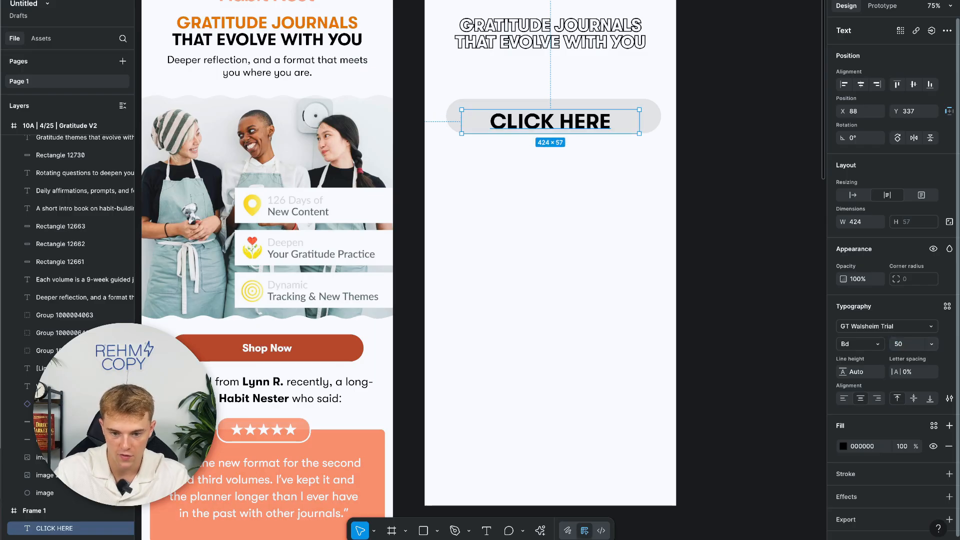
Centre the CLICK HERE label on the pill, then shift both slightly left and down.
{"action": "left_click_drag", "start_coordinate": [596, 127], "coordinate": [618, 120]}
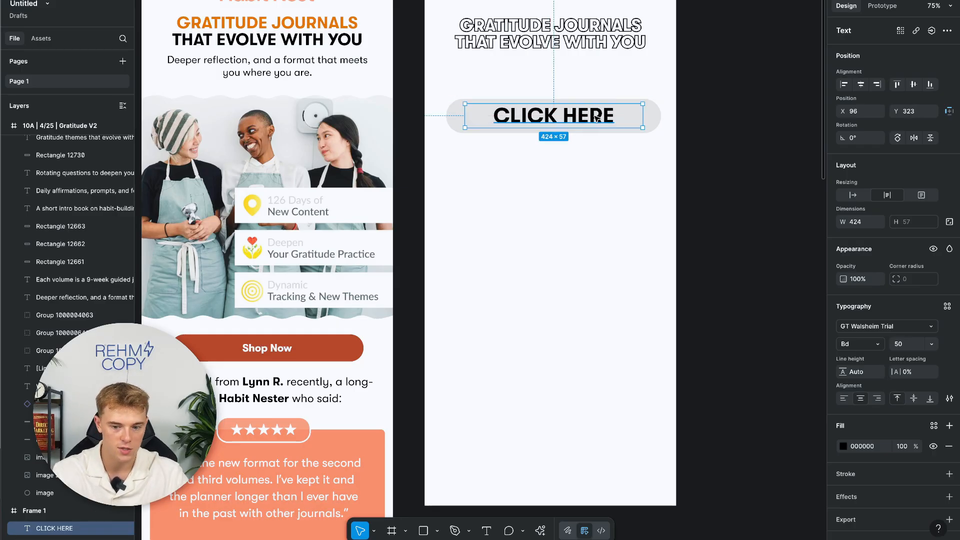
{"action": "left_click", "coordinate": [574, 180]}
{"action": "left_click", "coordinate": [576, 118]}
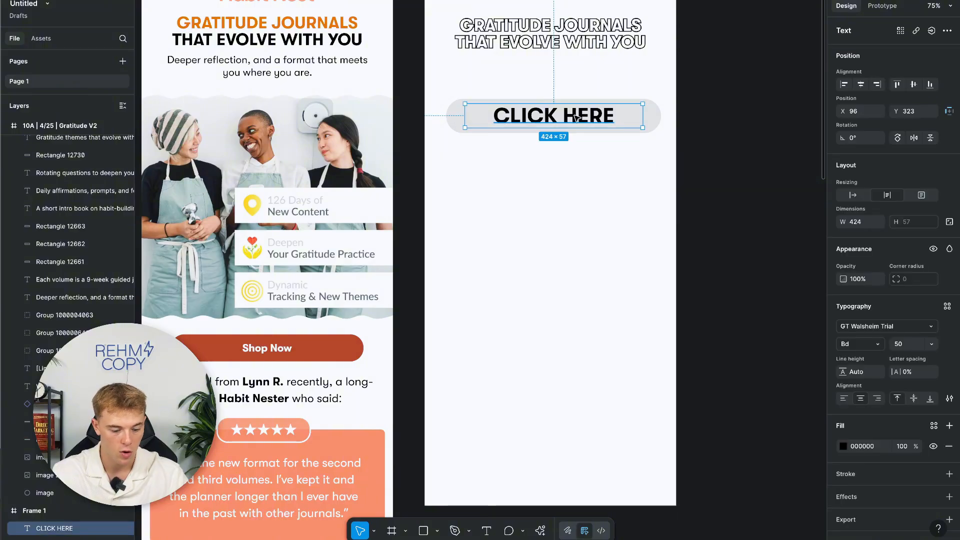
{"action": "left_click", "coordinate": [656, 116], "text": "shift"}
{"action": "mouse_move", "coordinate": [598, 117]}
{"action": "left_mouse_down"}
{"action": "mouse_move", "coordinate": [612, 118]}
{"action": "mouse_move", "coordinate": [593, 123]}
{"action": "left_mouse_up"}
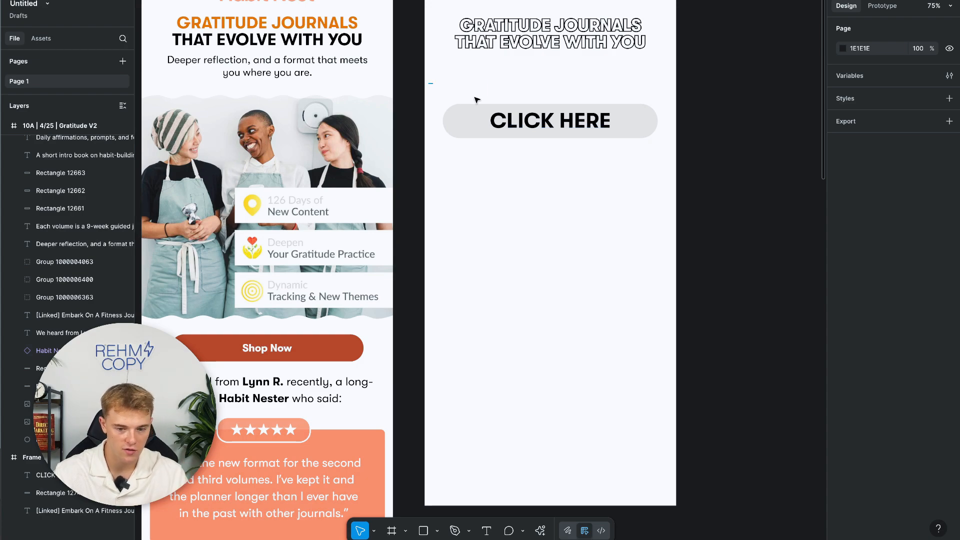
Turn the CLICK HERE text and pill into Component 1 and view it in Assets.
{"action": "left_click_drag", "start_coordinate": [477, 100], "coordinate": [664, 156]}
{"action": "right_click", "coordinate": [590, 122]}
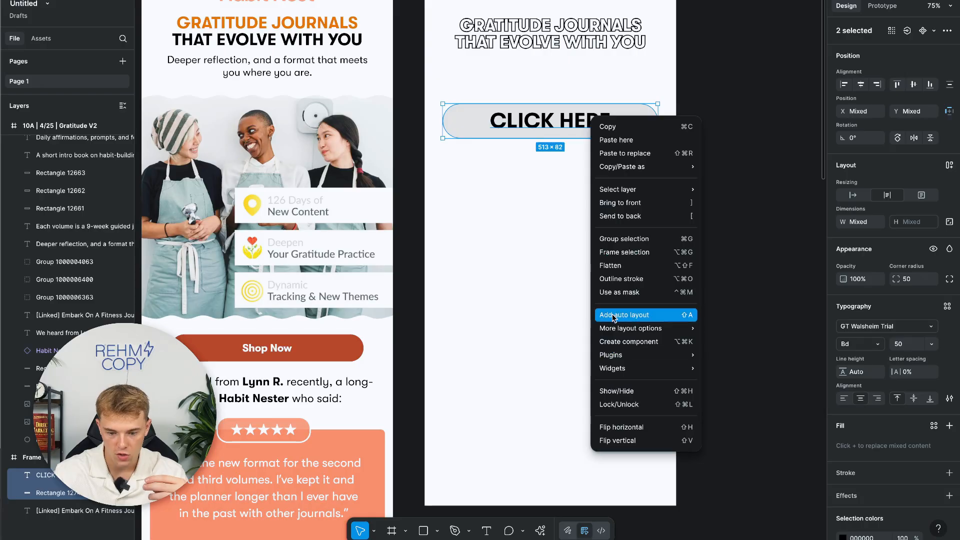
{"action": "left_click", "coordinate": [614, 342]}
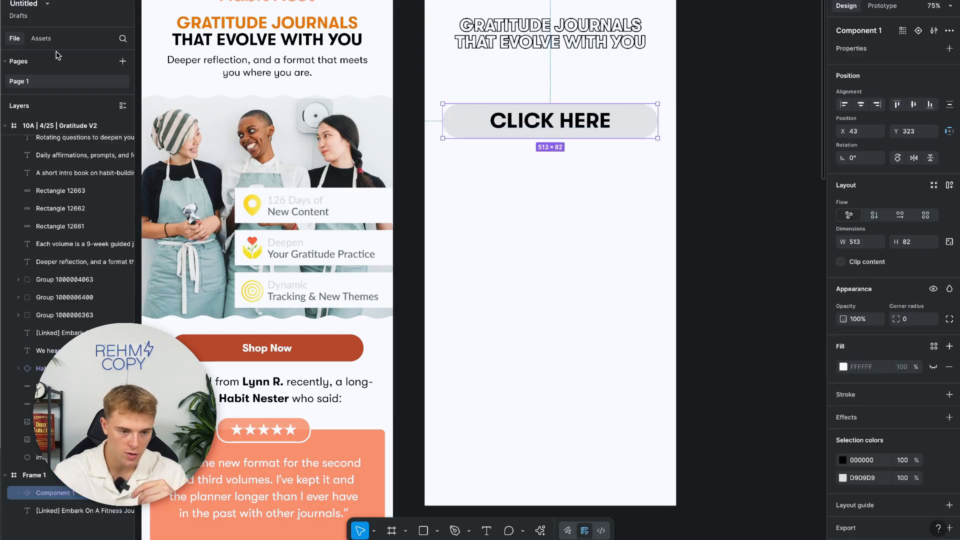
{"action": "left_click", "coordinate": [41, 38]}
{"action": "left_click_drag", "start_coordinate": [64, 126], "coordinate": [561, 257]}
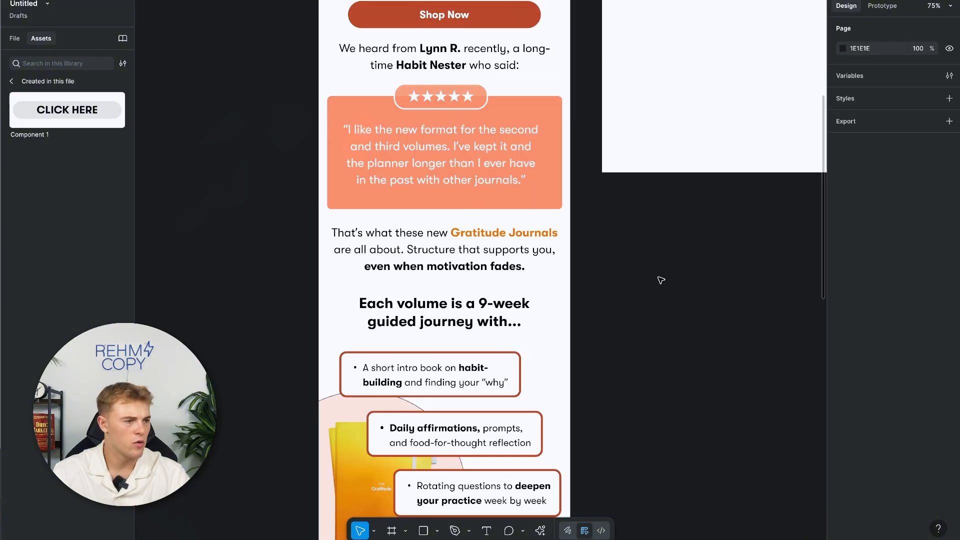
Select the pink circle and orange journal image in the original email design.
{"action": "scroll", "coordinate": [661, 280], "scroll_direction": "down", "scroll_amount": 4}
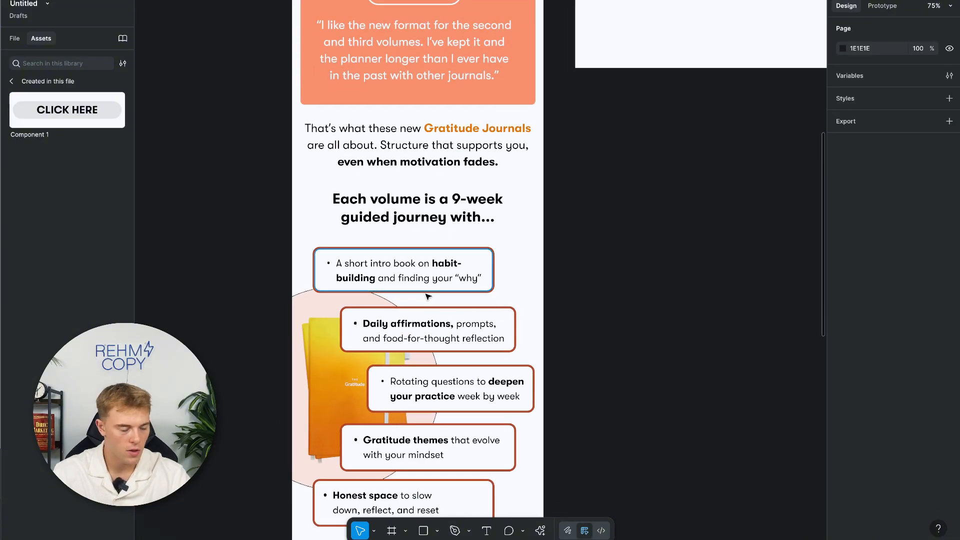
{"action": "scroll", "coordinate": [428, 295], "scroll_direction": "down", "scroll_amount": 2}
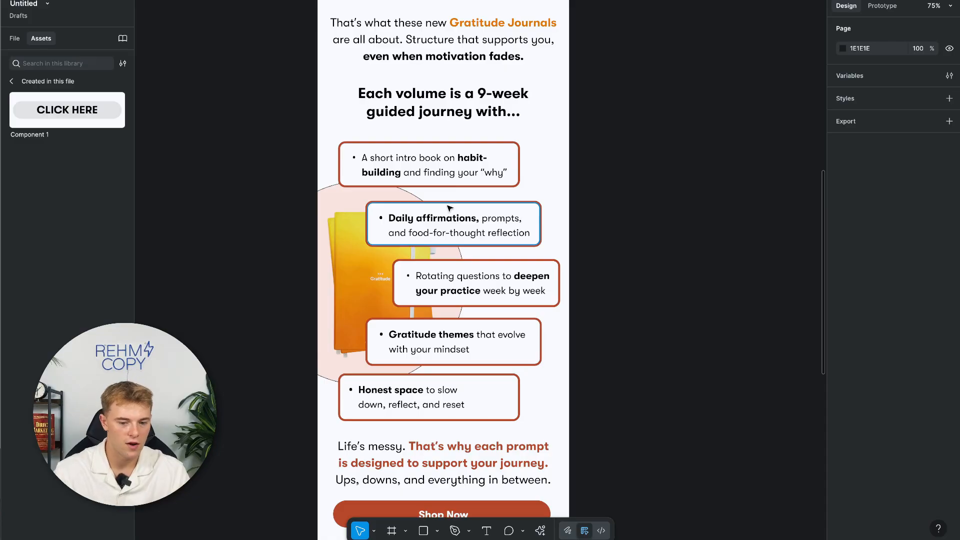
{"action": "scroll", "coordinate": [448, 210], "scroll_direction": "down", "scroll_amount": 2}
{"action": "scroll", "coordinate": [449, 220], "scroll_direction": "right", "scroll_amount": 2}
{"action": "scroll", "coordinate": [448, 234], "scroll_direction": "down", "scroll_amount": 1}
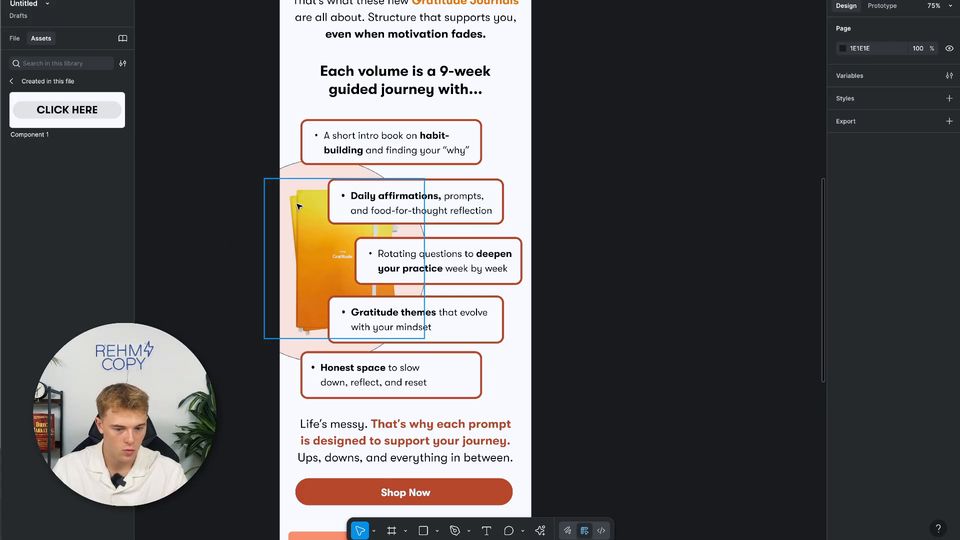
{"action": "left_click", "coordinate": [297, 173]}
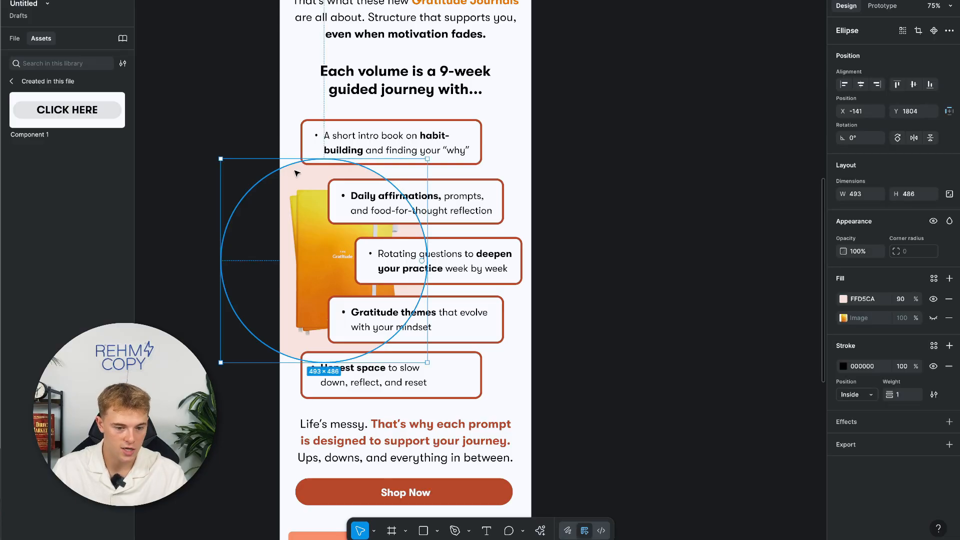
{"action": "left_click", "coordinate": [309, 208], "text": "shift"}
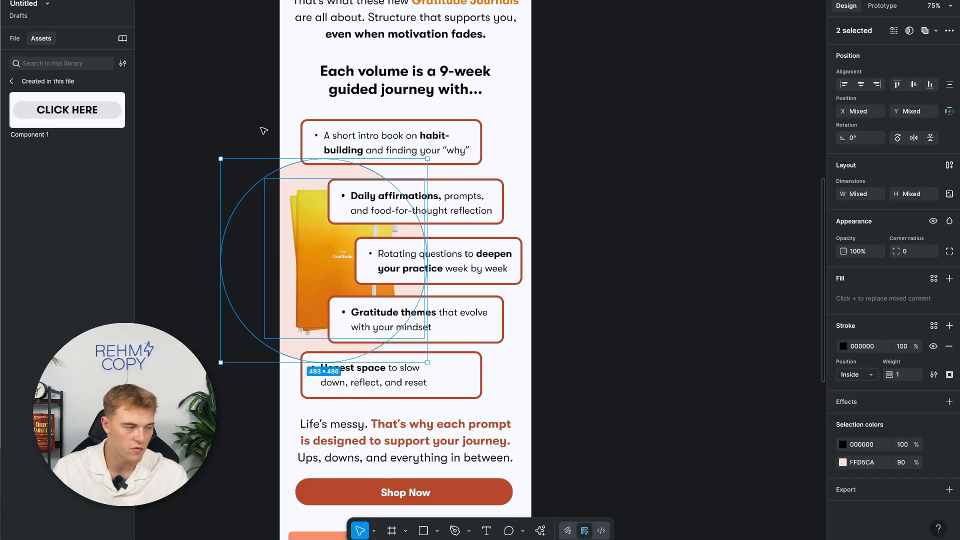
Paste the circle and journal image into Frame 1 below the CLICK HERE button.
{"action": "left_click", "coordinate": [604, 92]}
{"action": "scroll", "coordinate": [604, 92], "scroll_direction": "up", "scroll_amount": 10}
{"action": "scroll", "coordinate": [605, 92], "scroll_direction": "right", "scroll_amount": 3}
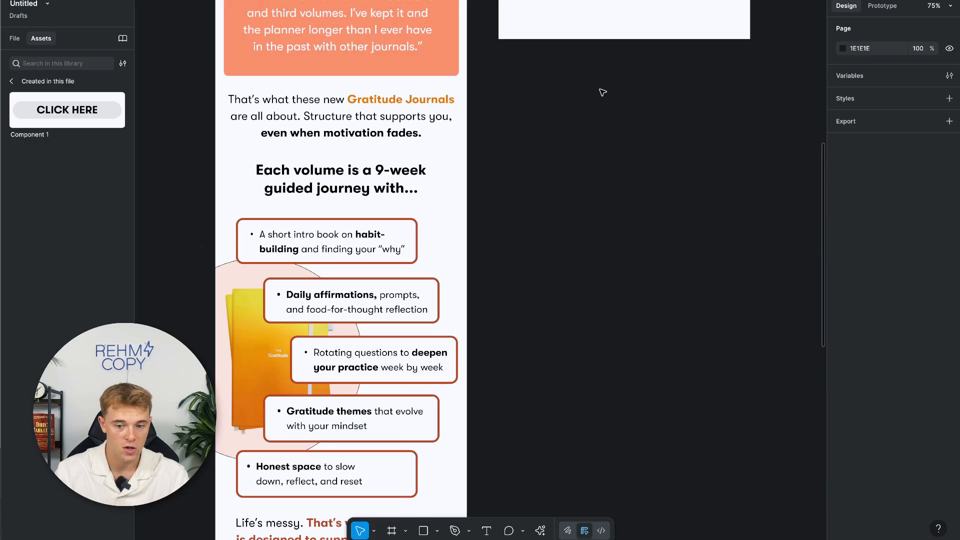
{"action": "key", "text": "ctrl+v"}
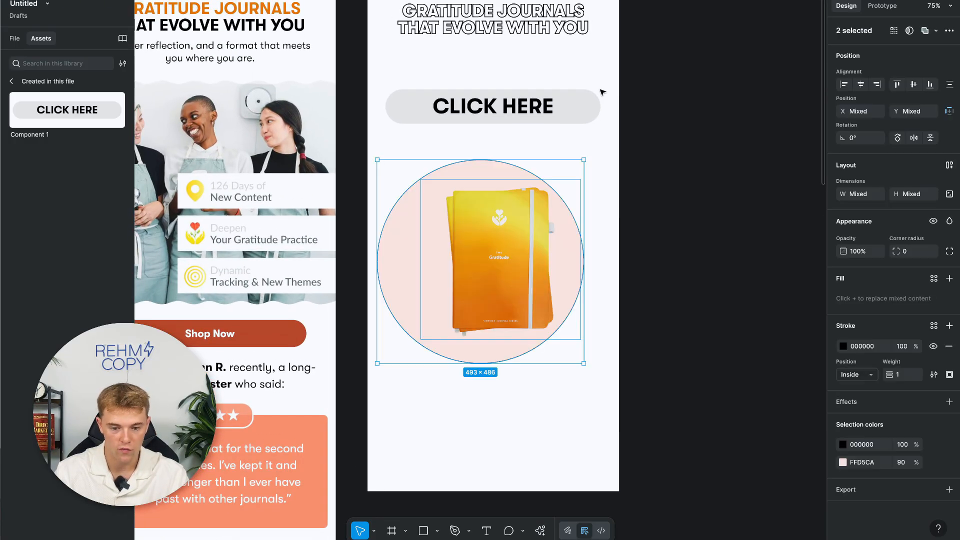
{"action": "left_click", "coordinate": [643, 179]}
{"action": "left_click_drag", "start_coordinate": [643, 176], "coordinate": [439, 299]}
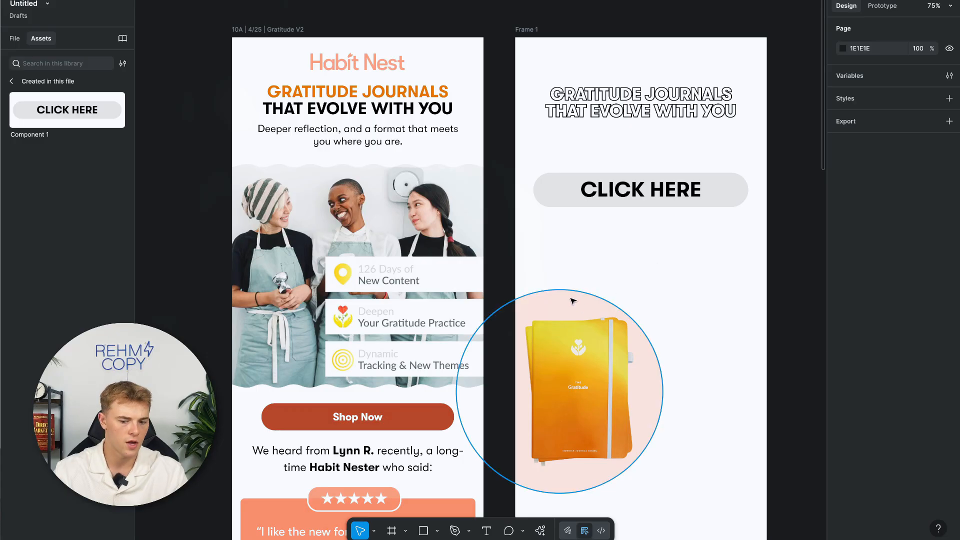
{"action": "left_click", "coordinate": [559, 302]}
{"action": "left_click", "coordinate": [581, 261]}
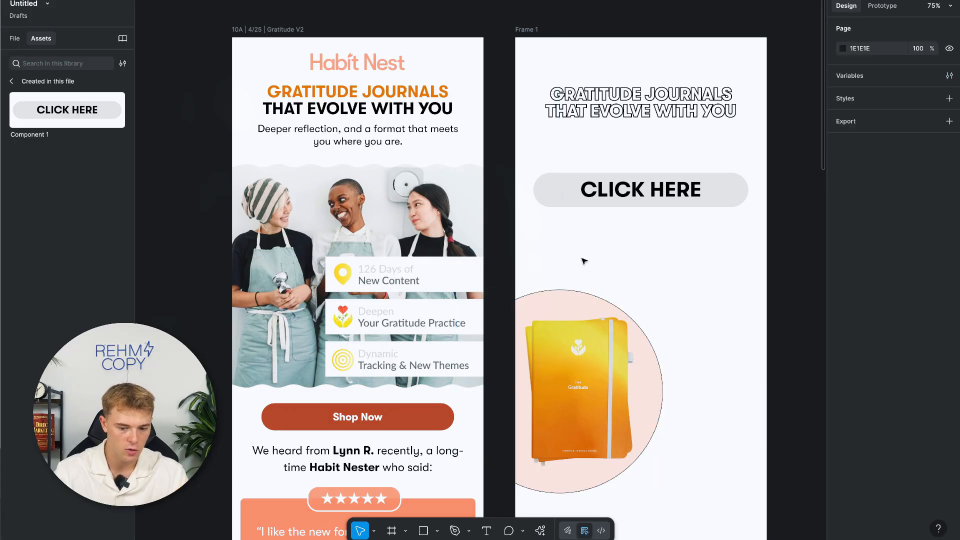
{"action": "scroll", "coordinate": [581, 262], "scroll_direction": "down", "scroll_amount": 7}
{"action": "scroll", "coordinate": [581, 261], "scroll_direction": "right", "scroll_amount": 3}
{"action": "scroll", "coordinate": [583, 262], "scroll_direction": "up", "scroll_amount": 3}
{"action": "scroll", "coordinate": [584, 261], "scroll_direction": "down", "scroll_amount": 2}
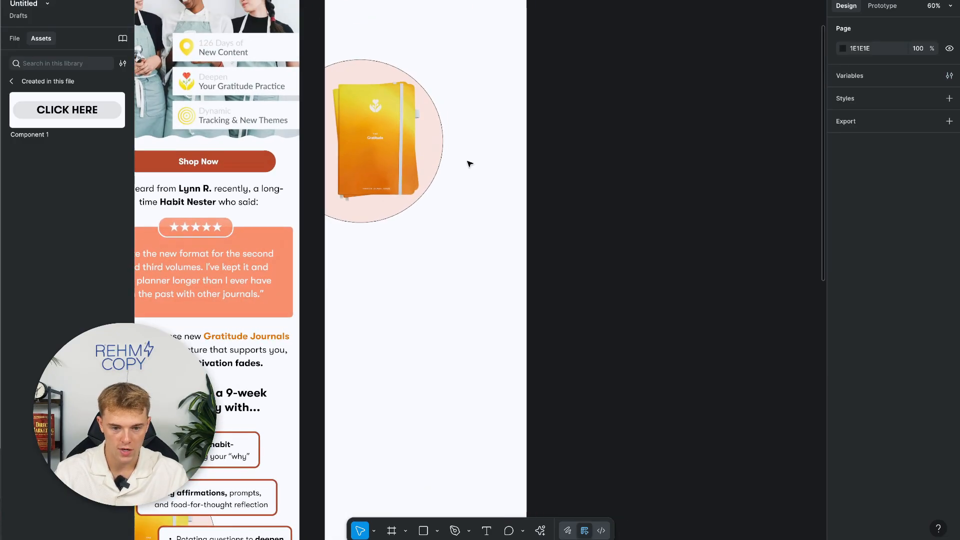
Draw an ellipse low in Frame 1, size it to a 500 × 500 circle, and nudge it up-left.
{"action": "left_click", "coordinate": [437, 531]}
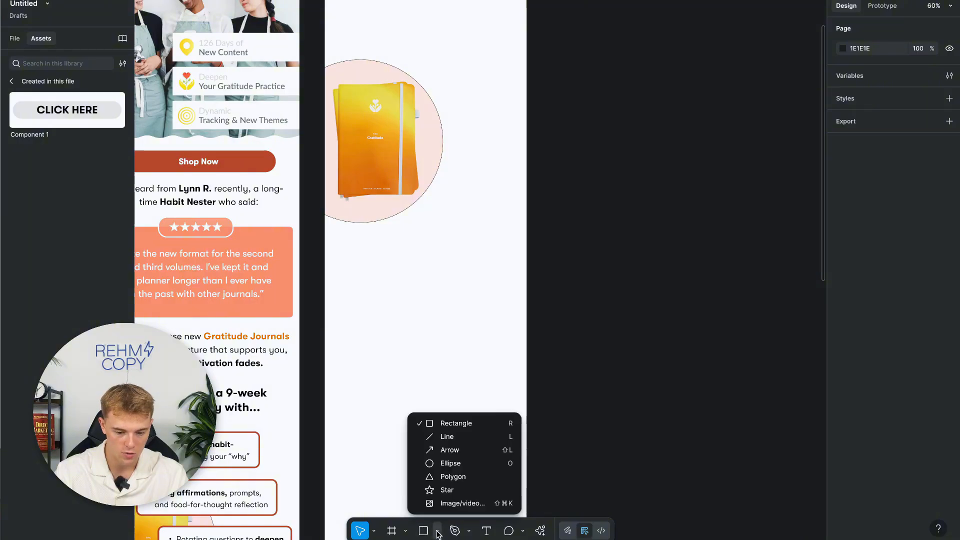
{"action": "left_click", "coordinate": [451, 463]}
{"action": "left_click_drag", "start_coordinate": [351, 268], "coordinate": [511, 427]}
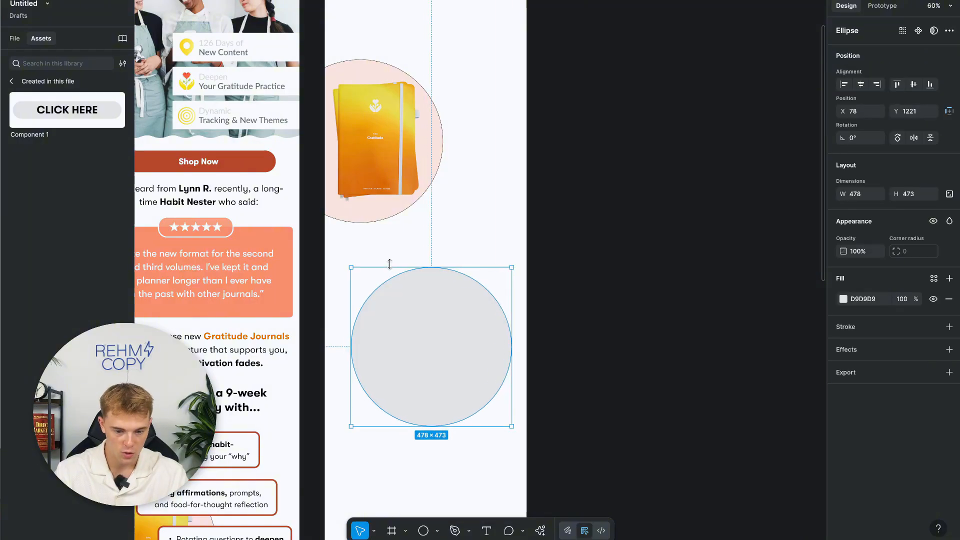
{"action": "left_click", "coordinate": [858, 196]}
{"action": "type", "text": "200"}
{"action": "key", "text": "Return"}
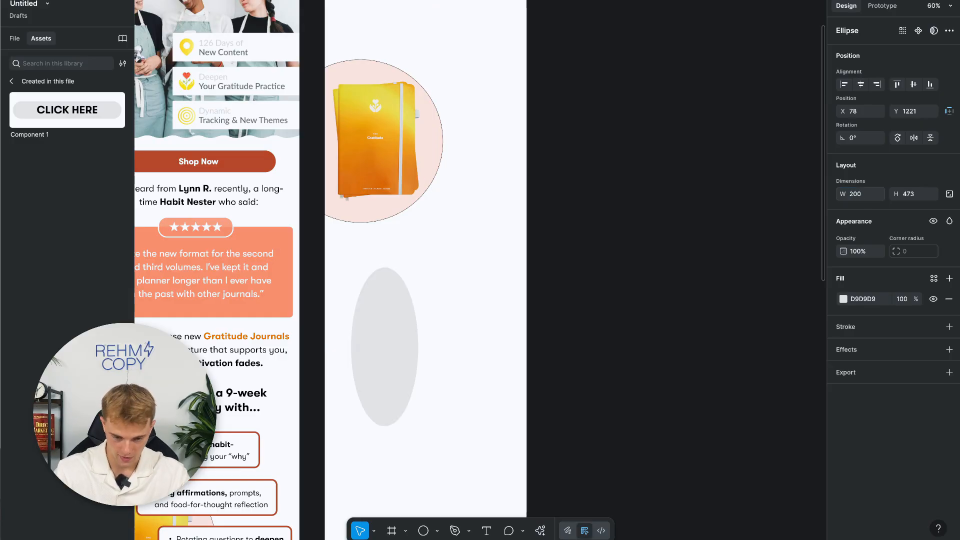
{"action": "left_click", "coordinate": [905, 195]}
{"action": "type", "text": "4"}
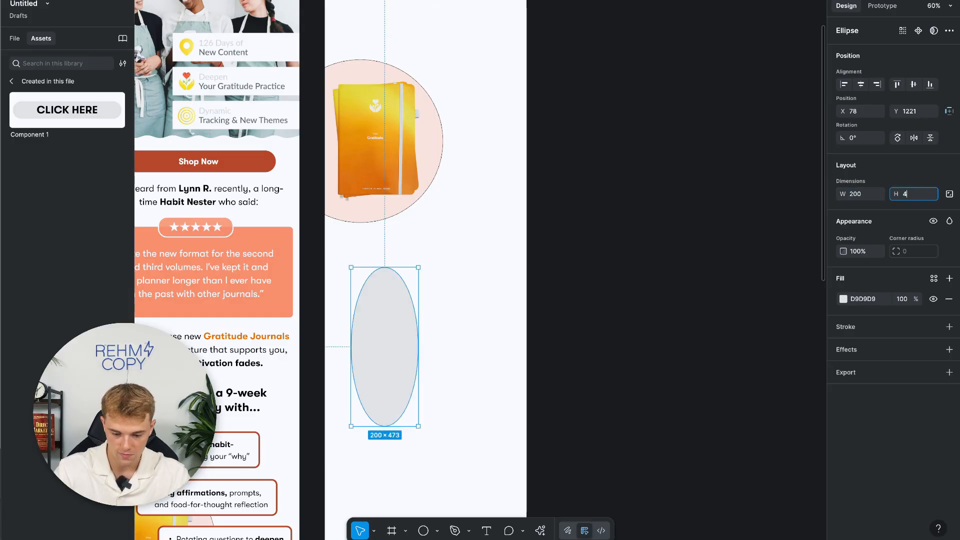
{"action": "type", "text": "00"}
{"action": "key", "text": "Return"}
{"action": "left_click", "coordinate": [859, 196]}
{"action": "type", "text": "500"}
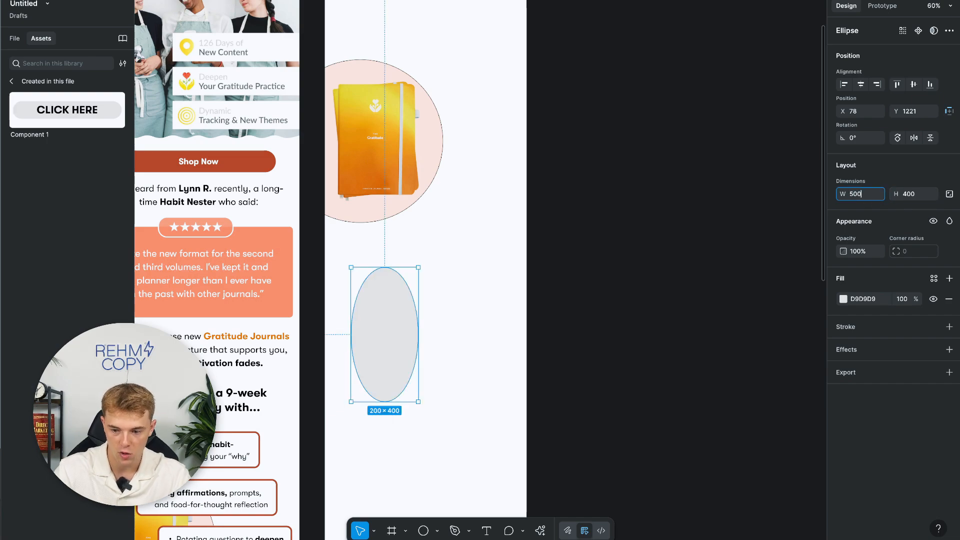
{"action": "left_click", "coordinate": [922, 195]}
{"action": "type", "text": "500"}
{"action": "key", "text": "Return"}
{"action": "left_click_drag", "start_coordinate": [471, 347], "coordinate": [461, 334]}
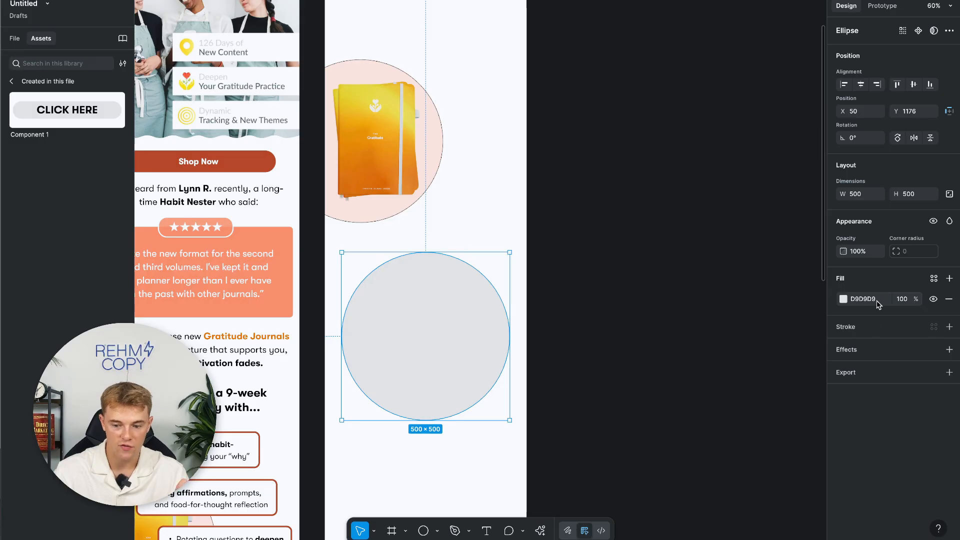
Fill the circle with pale lavender C2C1FF.
{"action": "left_click", "coordinate": [843, 299]}
{"action": "left_click", "coordinate": [786, 432]}
{"action": "left_click_drag", "start_coordinate": [787, 345], "coordinate": [731, 306]}
{"action": "left_click", "coordinate": [816, 263]}
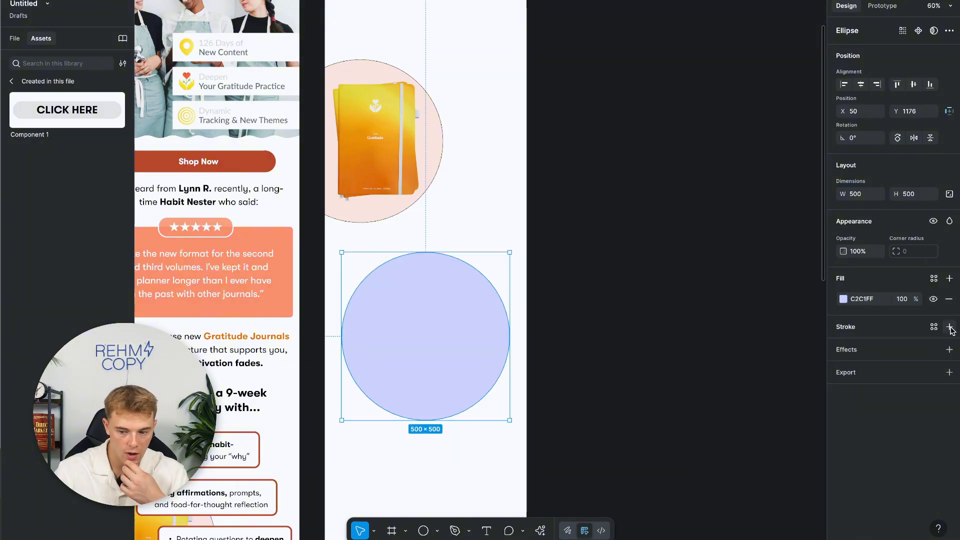
Give the circle a black outline of weight 10.
{"action": "left_click", "coordinate": [949, 327]}
{"action": "left_click", "coordinate": [904, 376]}
{"action": "type", "text": "10"}
{"action": "key", "text": "Return"}
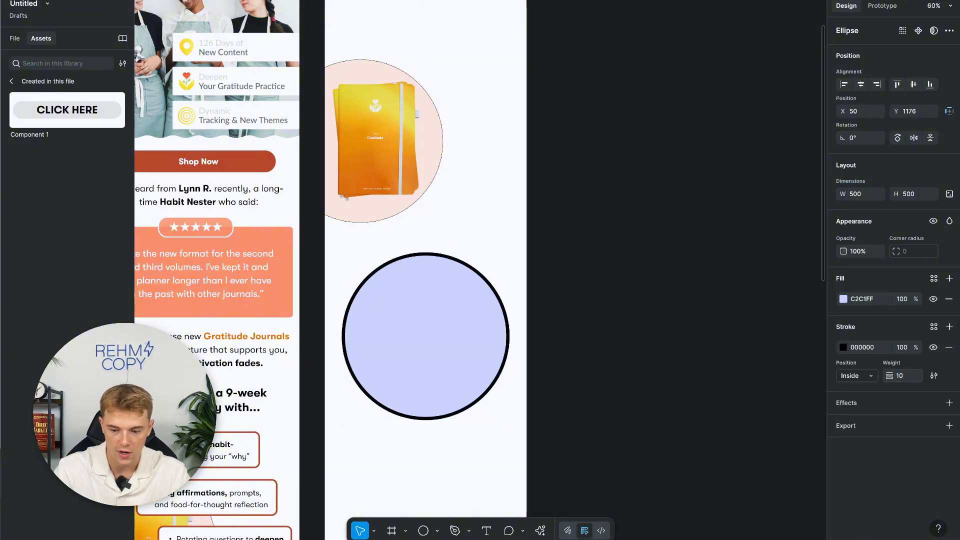
{"action": "left_click", "coordinate": [701, 340]}
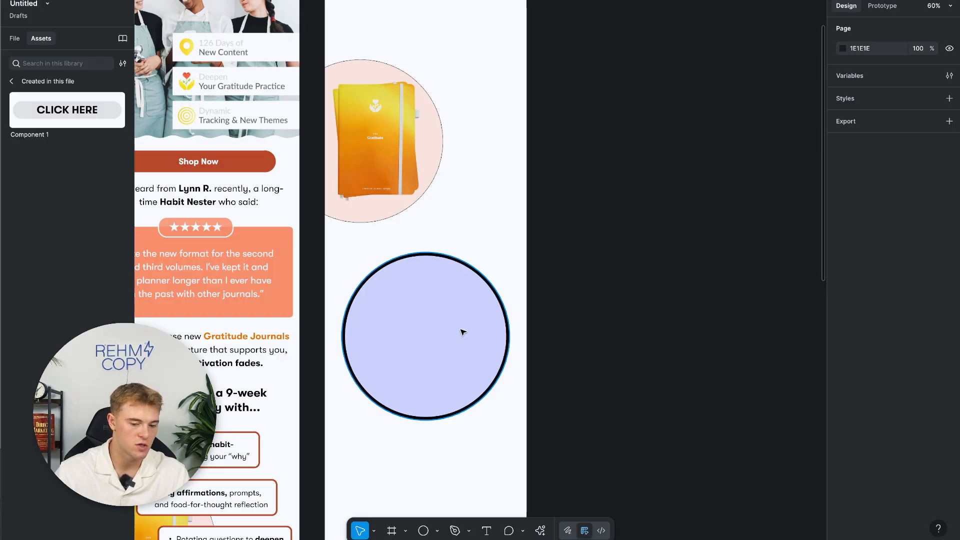
Draw a 480 × 149 rectangle below the circle.
{"action": "scroll", "coordinate": [461, 333], "scroll_direction": "down", "scroll_amount": 3}
{"action": "scroll", "coordinate": [461, 332], "scroll_direction": "left", "scroll_amount": 3}
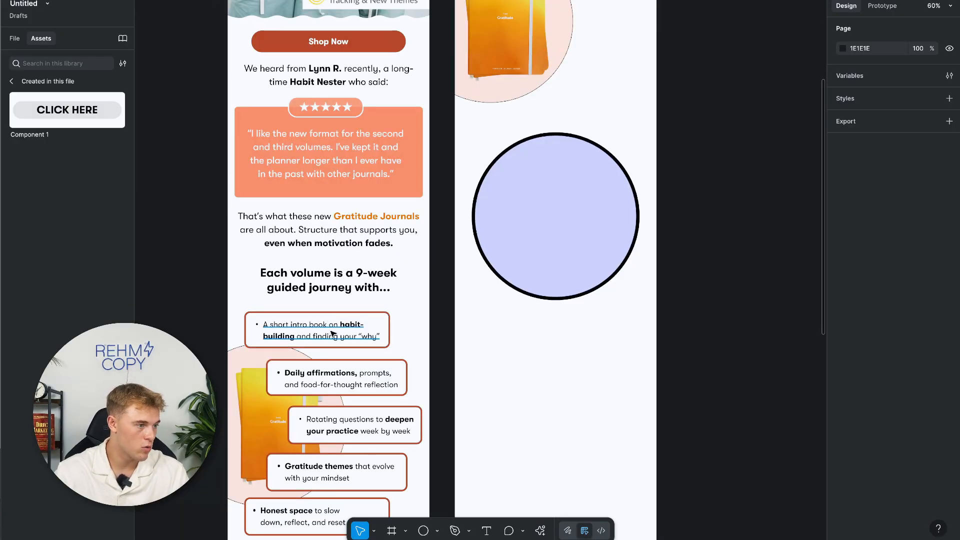
{"action": "scroll", "coordinate": [344, 332], "scroll_direction": "down", "scroll_amount": 2}
{"action": "scroll", "coordinate": [344, 332], "scroll_direction": "left", "scroll_amount": 1}
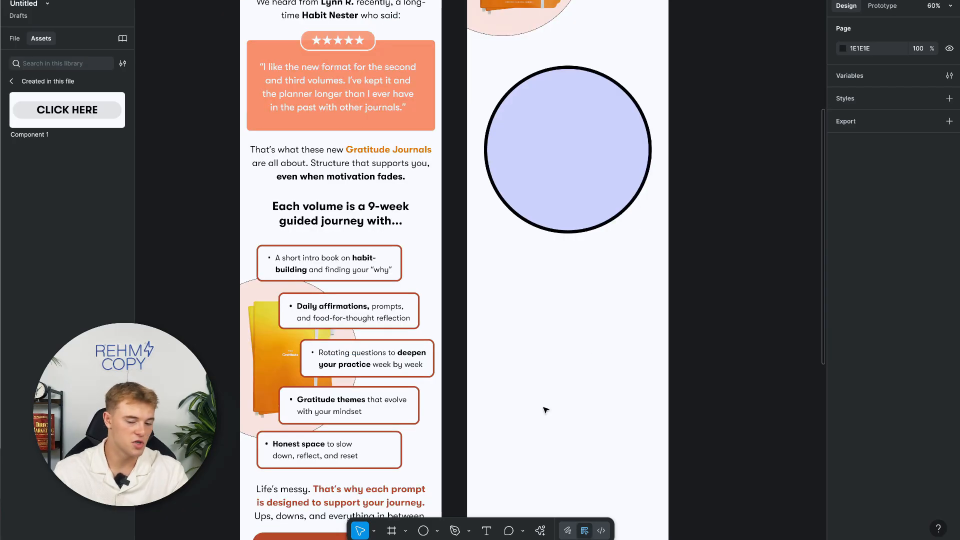
{"action": "left_click", "coordinate": [438, 532]}
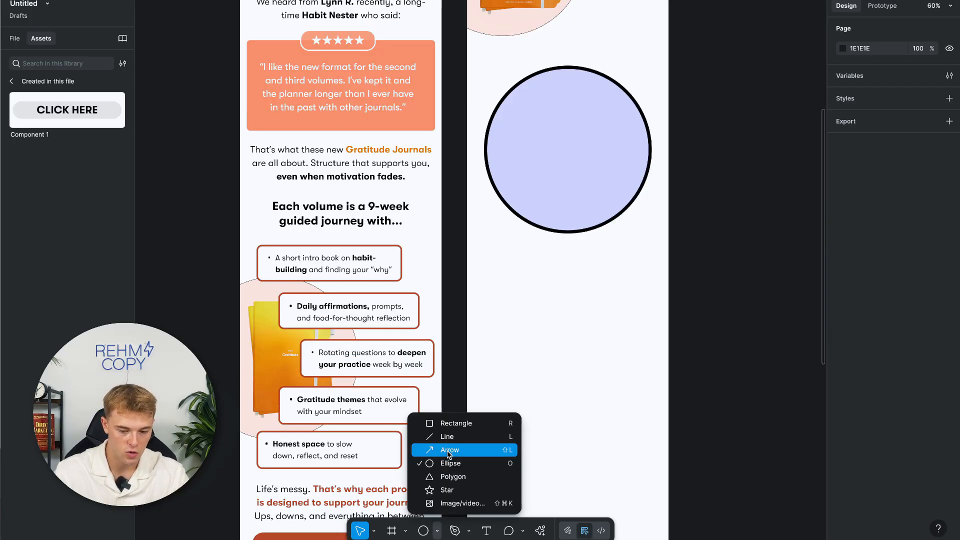
{"action": "left_click", "coordinate": [465, 423]}
{"action": "left_click_drag", "start_coordinate": [487, 267], "coordinate": [649, 317]}
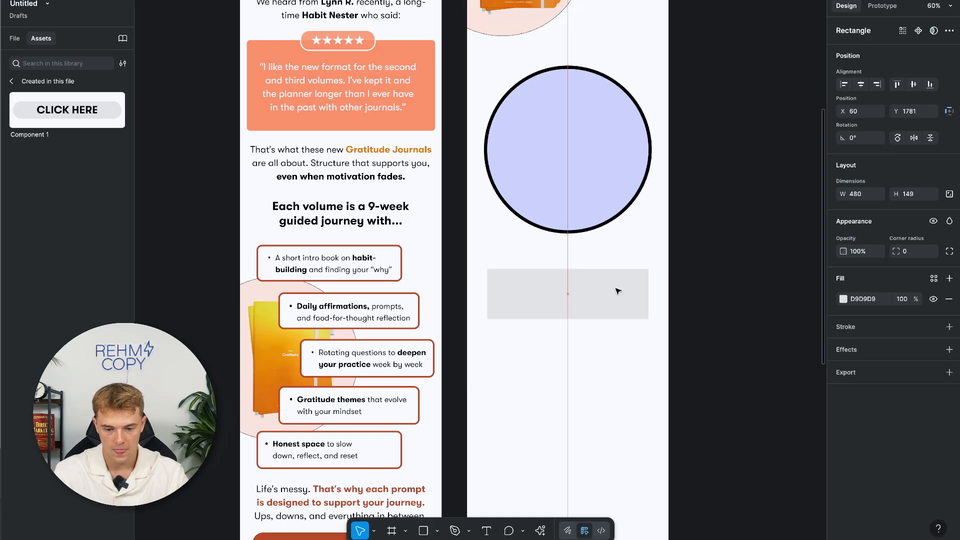
Give the rectangle corner radius 15, a pale pink FFC1F6 fill and a black outline.
{"action": "left_click", "coordinate": [911, 252]}
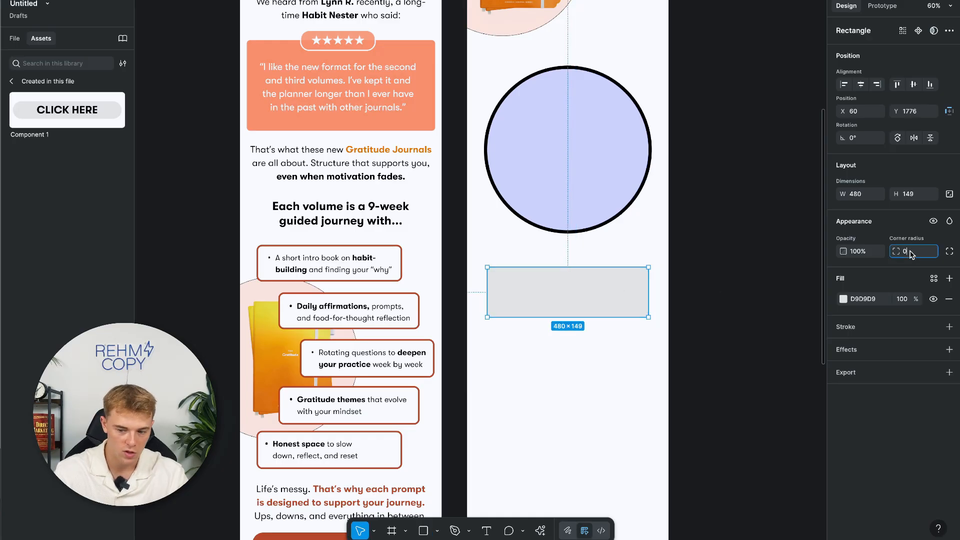
{"action": "type", "text": "15"}
{"action": "key", "text": "Return"}
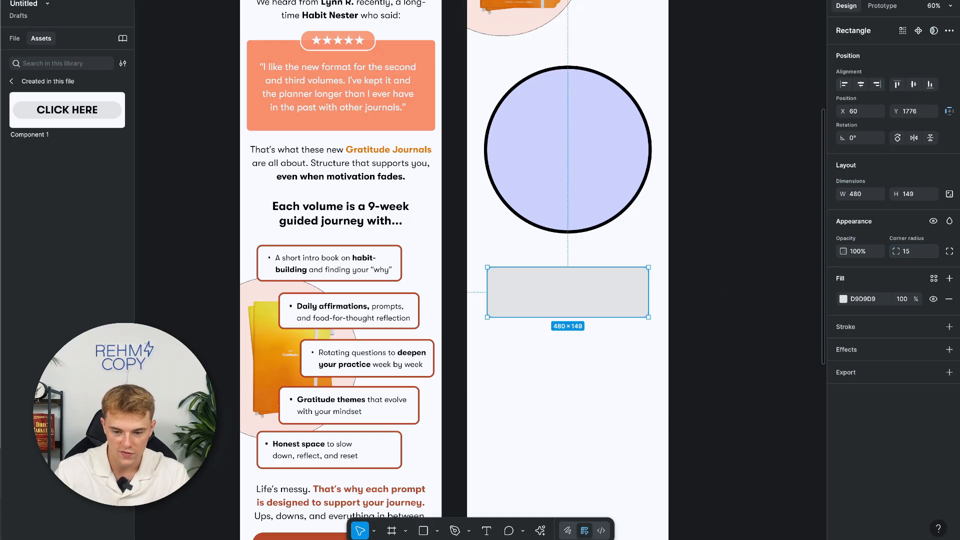
{"action": "left_click", "coordinate": [843, 298]}
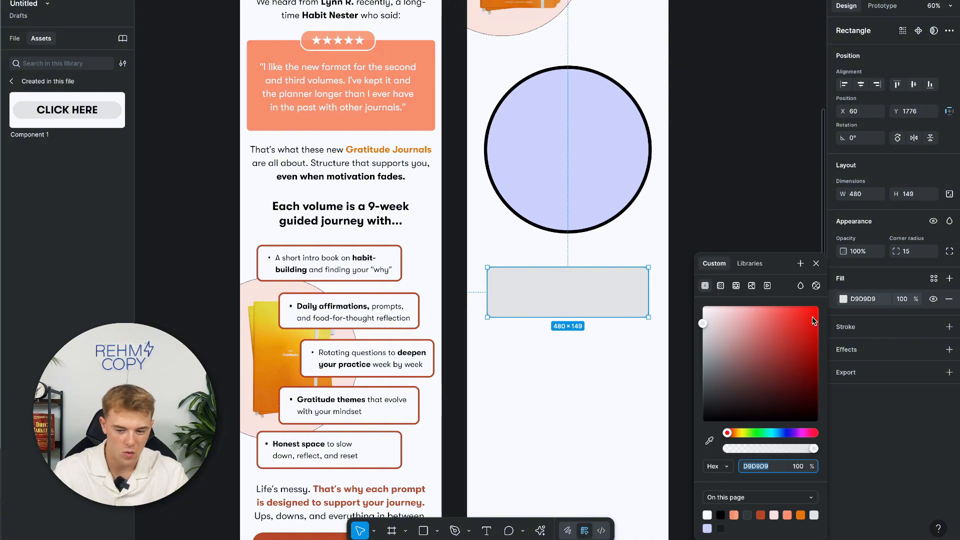
{"action": "left_click", "coordinate": [802, 433]}
{"action": "left_click", "coordinate": [770, 333]}
{"action": "left_click_drag", "start_coordinate": [771, 338], "coordinate": [733, 248]}
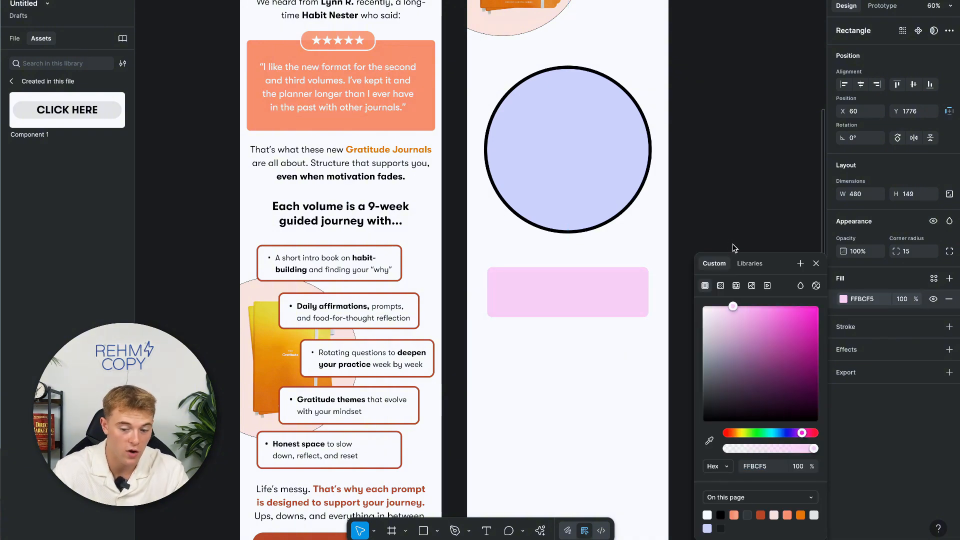
{"action": "left_click", "coordinate": [949, 326]}
{"action": "left_click", "coordinate": [900, 377]}
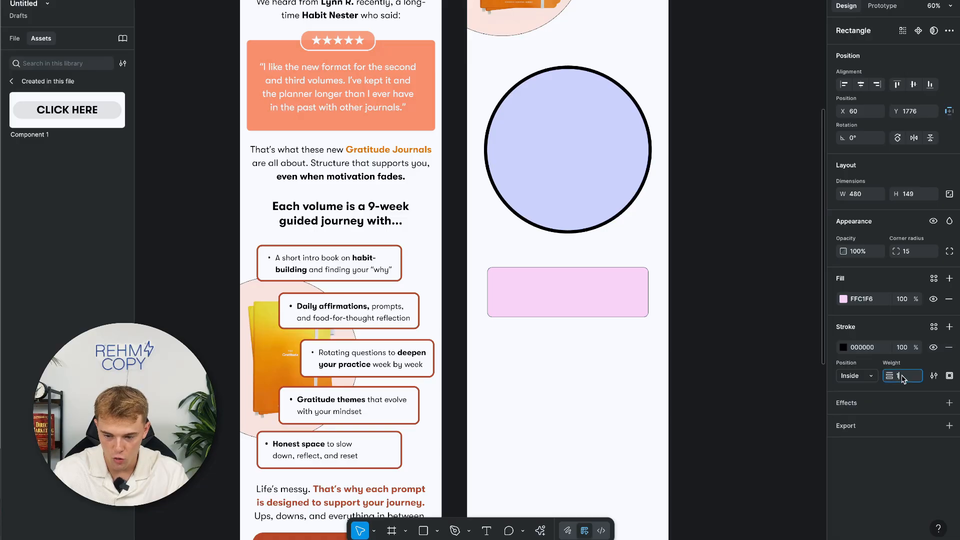
Set the rectangle's outline weight to 2.
{"action": "type", "text": "2"}
{"action": "key", "text": "Return"}
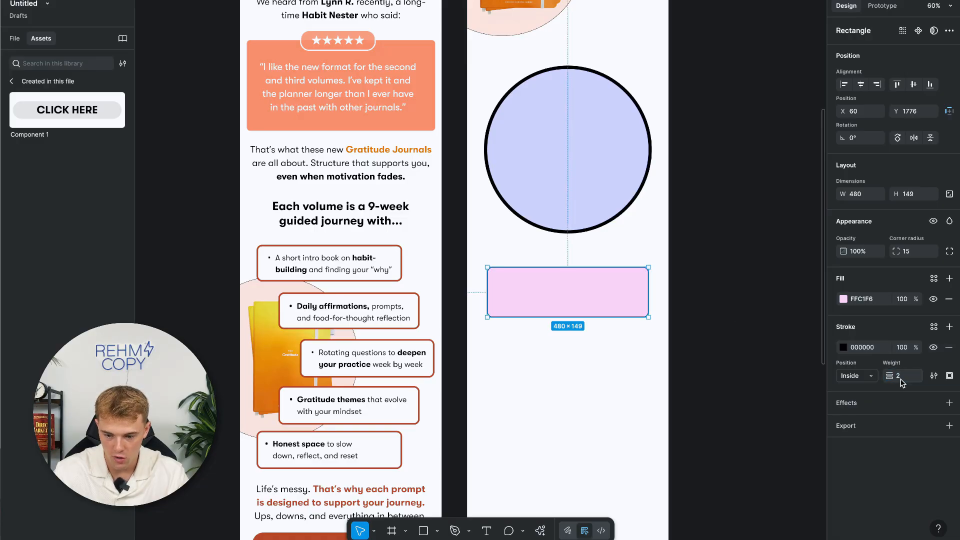
{"action": "left_click", "coordinate": [614, 369]}
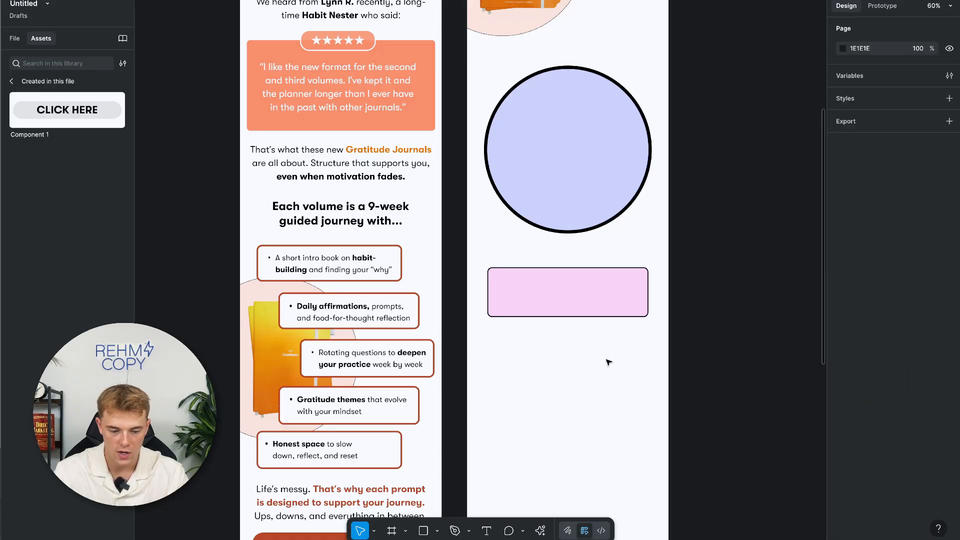
Add an auto-height TEXT HERE label centred in the pink rectangle, then select both together.
{"action": "key", "text": "t"}
{"action": "left_click_drag", "start_coordinate": [498, 284], "coordinate": [636, 309]}
{"action": "type", "text": "TEXT HERE"}
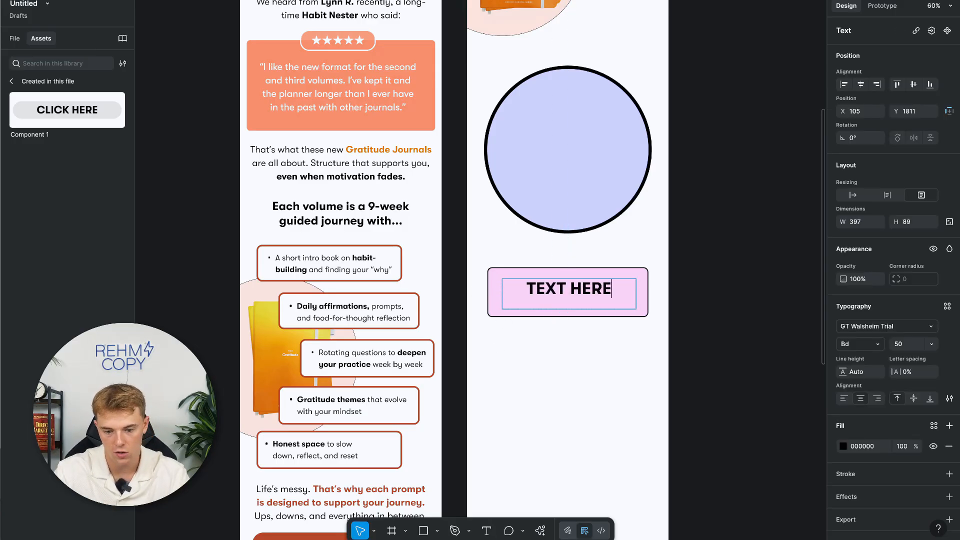
{"action": "key", "text": "Escape"}
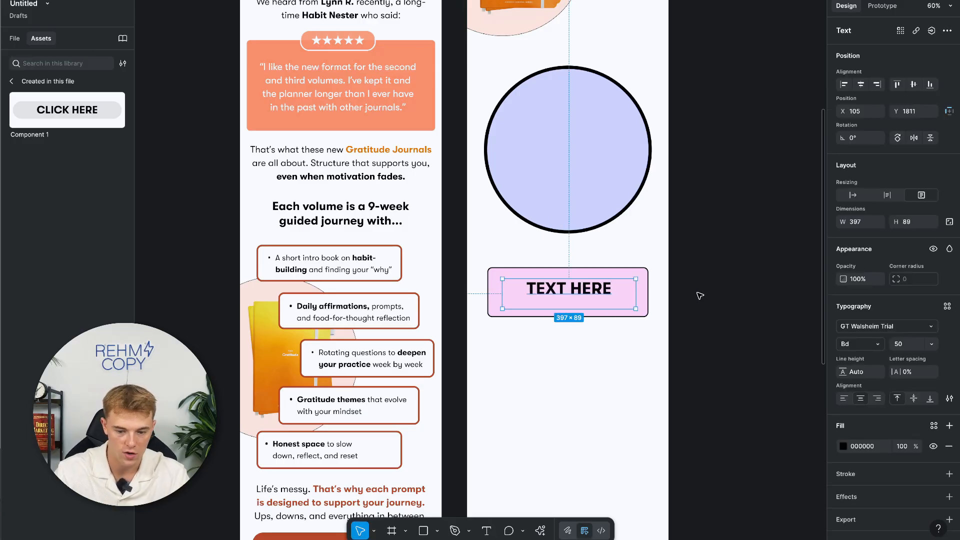
{"action": "left_click", "coordinate": [888, 195]}
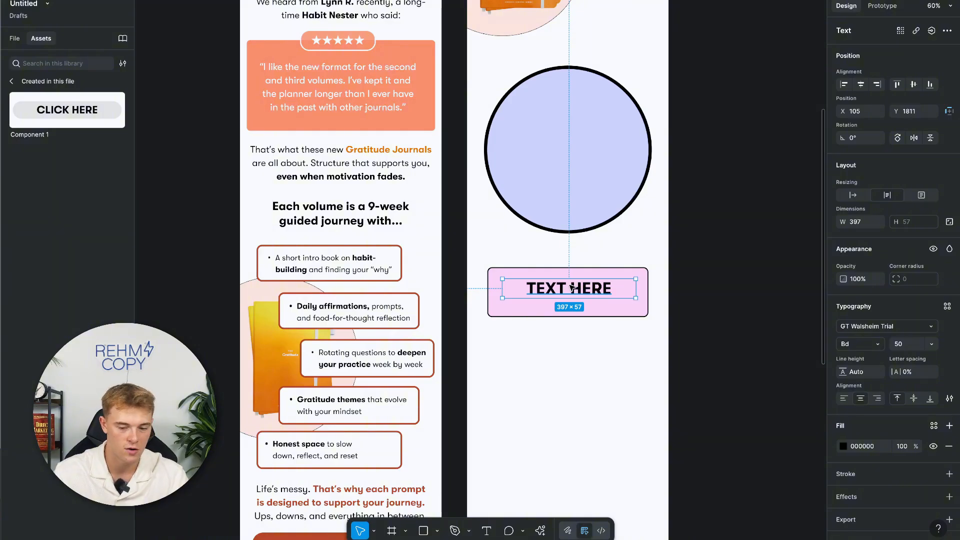
{"action": "left_click_drag", "start_coordinate": [571, 287], "coordinate": [663, 126]}
{"action": "left_click", "coordinate": [614, 297], "text": "shift"}
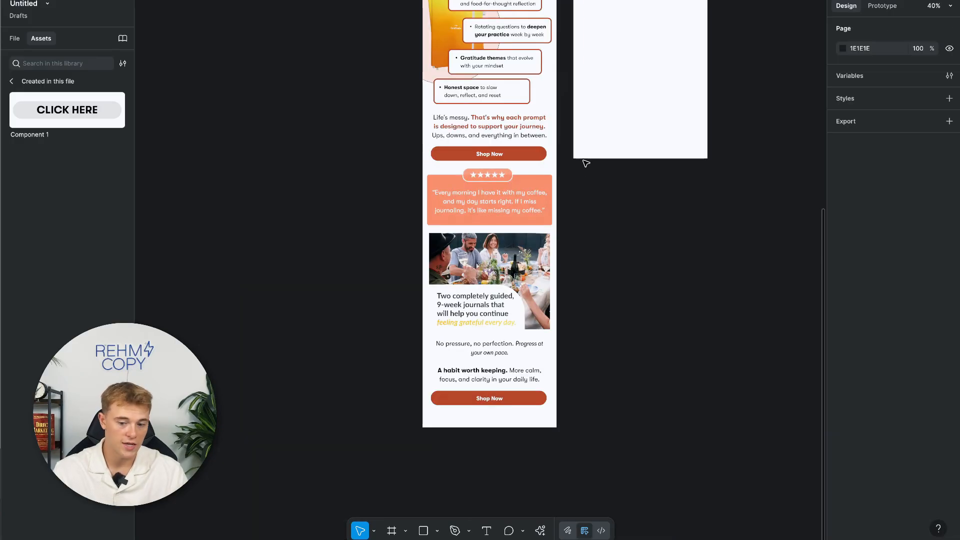
{"action": "scroll", "coordinate": [584, 165], "scroll_direction": "up", "scroll_amount": 5}
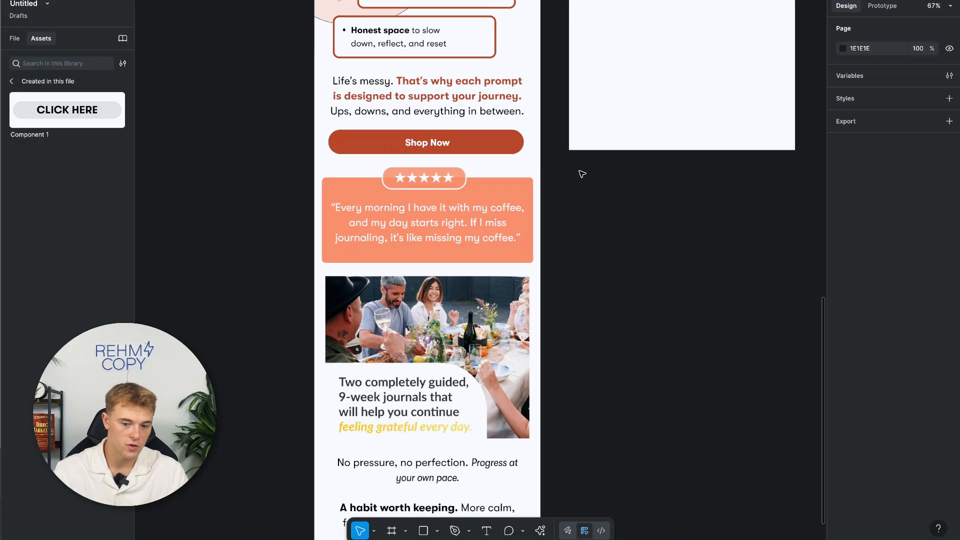
{"action": "scroll", "coordinate": [572, 214], "scroll_direction": "down", "scroll_amount": 6}
{"action": "scroll", "coordinate": [573, 214], "scroll_direction": "up", "scroll_amount": 15}
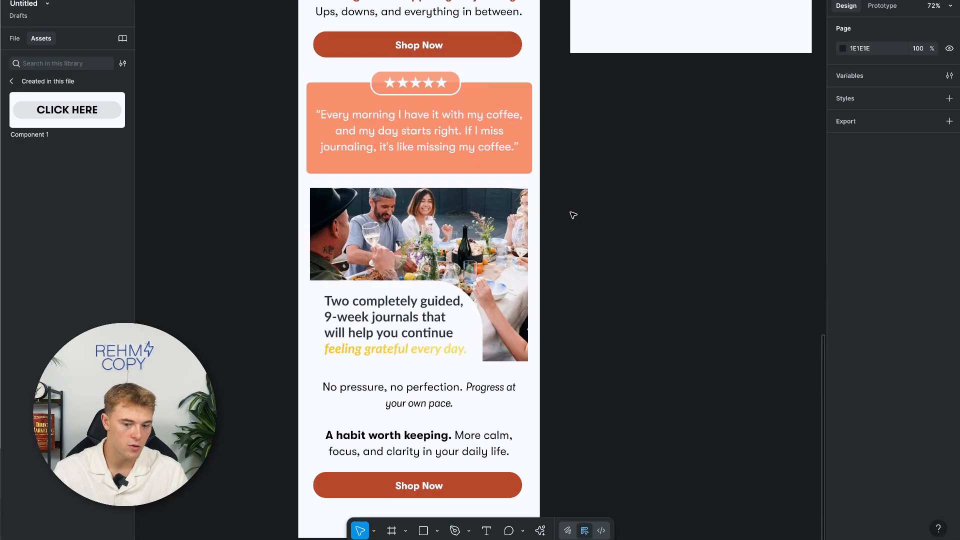
{"action": "scroll", "coordinate": [572, 214], "scroll_direction": "up", "scroll_amount": 5}
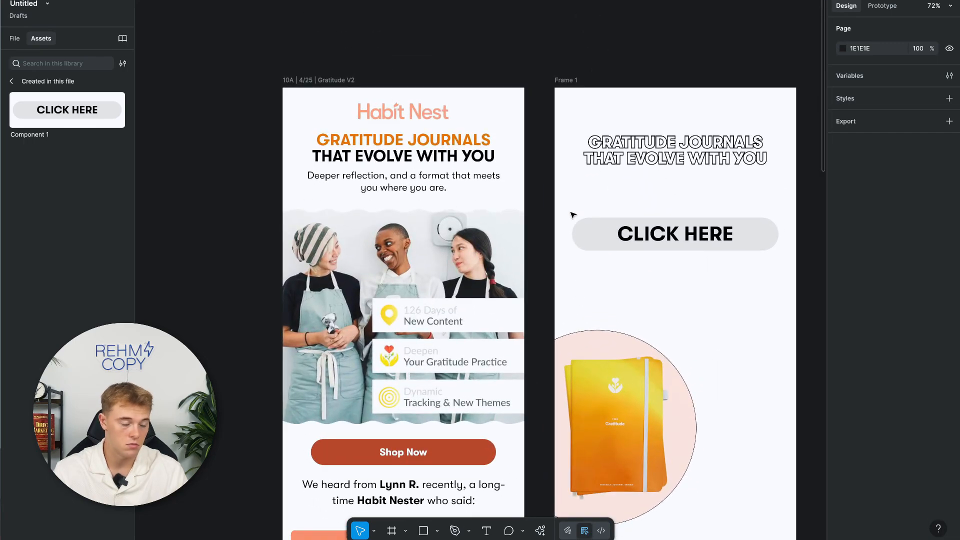
{"action": "scroll", "coordinate": [573, 215], "scroll_direction": "right", "scroll_amount": 6}
{"action": "scroll", "coordinate": [572, 214], "scroll_direction": "down", "scroll_amount": 4}
{"action": "scroll", "coordinate": [506, 211], "scroll_direction": "up", "scroll_amount": 2}
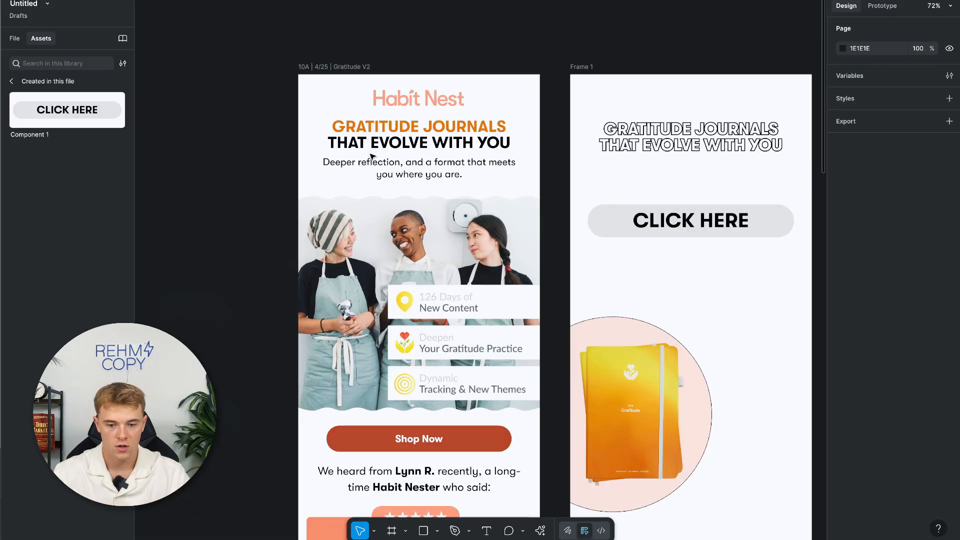
Draw a slice over the email header, snap it to the corner, then move it below the header.
{"action": "left_click", "coordinate": [469, 532]}
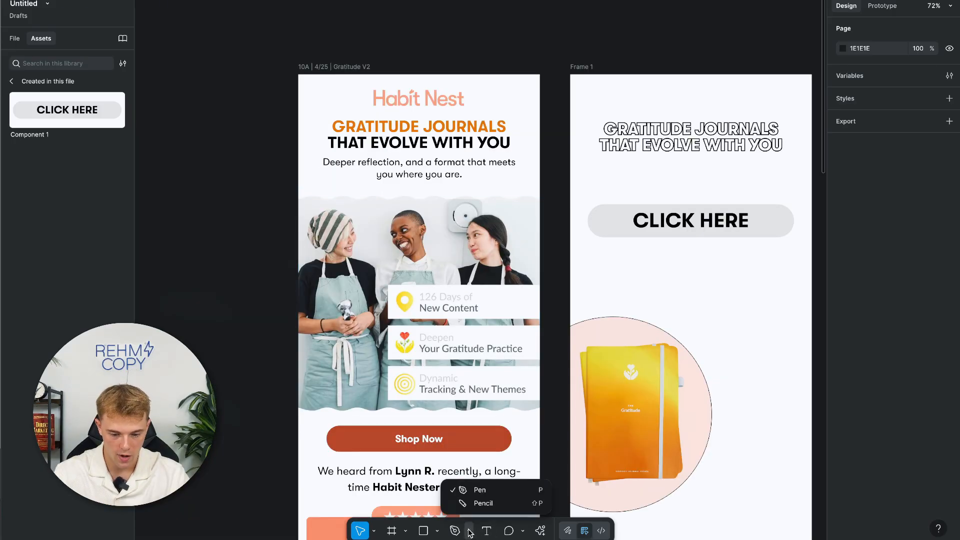
{"action": "left_click", "coordinate": [406, 532]}
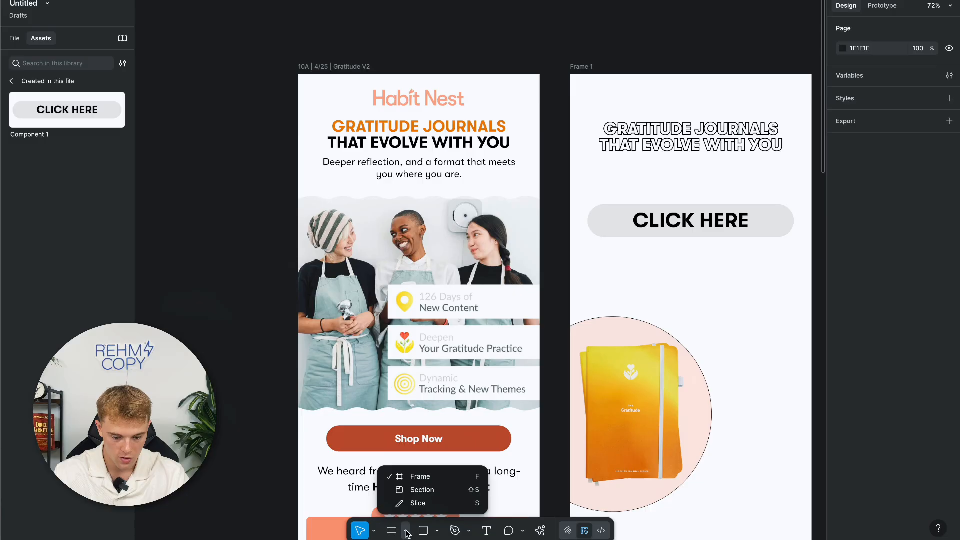
{"action": "left_click", "coordinate": [415, 502]}
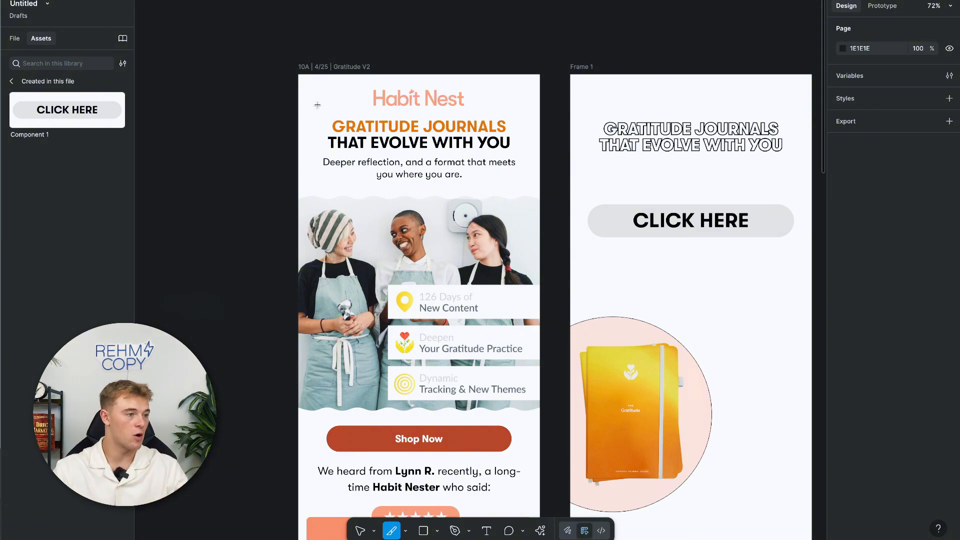
{"action": "left_click_drag", "start_coordinate": [299, 75], "coordinate": [540, 188]}
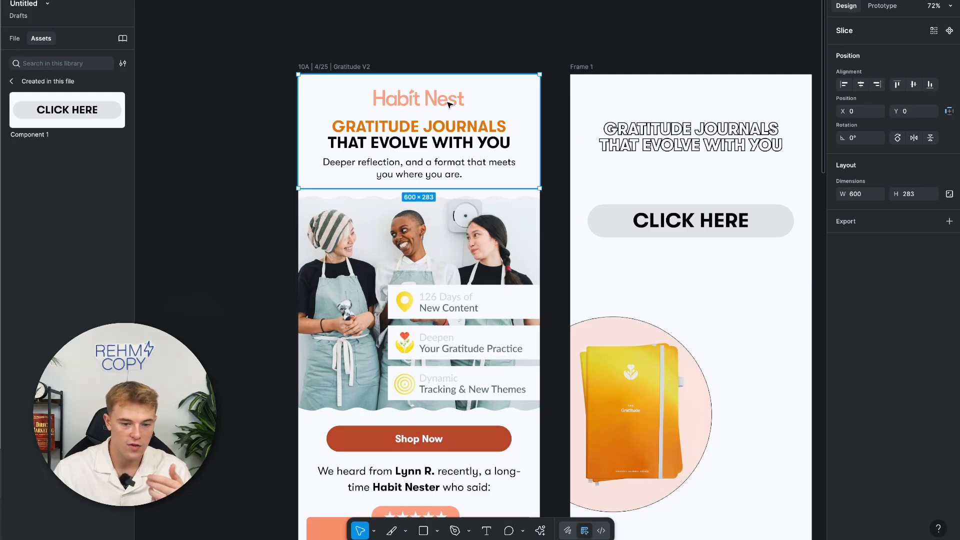
{"action": "mouse_move", "coordinate": [300, 76]}
{"action": "left_mouse_down"}
{"action": "mouse_move", "coordinate": [308, 81]}
{"action": "mouse_move", "coordinate": [299, 76]}
{"action": "left_mouse_up"}
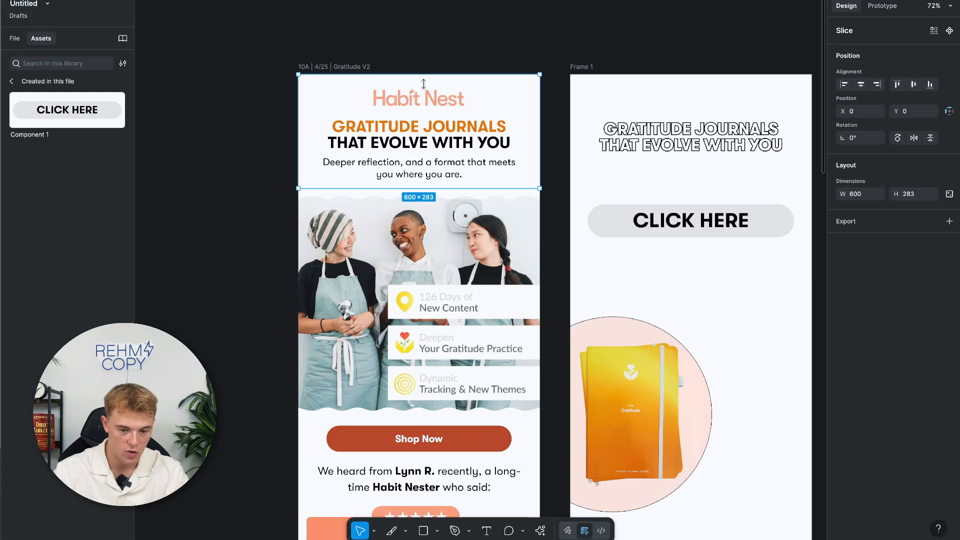
{"action": "left_click_drag", "start_coordinate": [423, 74], "coordinate": [414, 420]}
{"action": "left_click", "coordinate": [17, 40]}
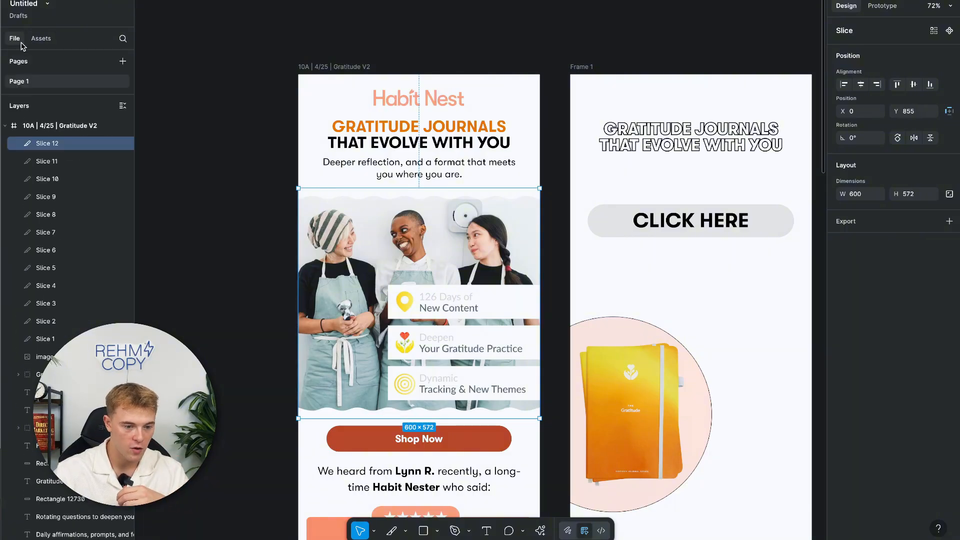
{"action": "left_click", "coordinate": [57, 161]}
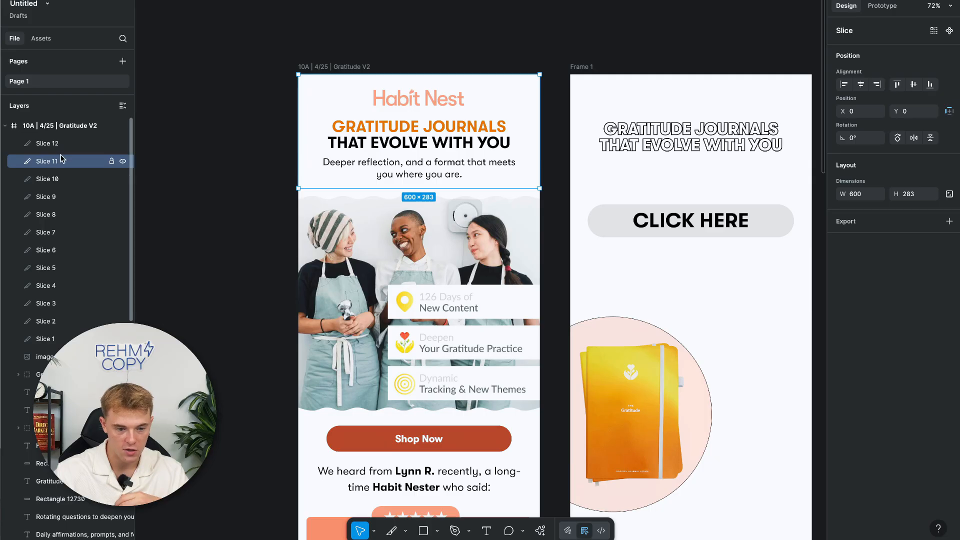
{"action": "left_click", "coordinate": [62, 146]}
{"action": "left_click", "coordinate": [65, 161]}
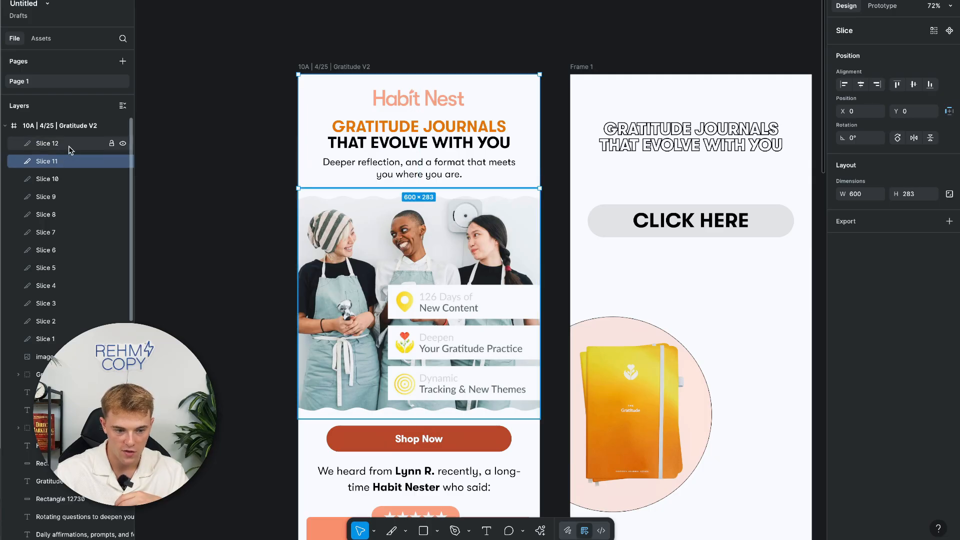
{"action": "left_click", "coordinate": [64, 180]}
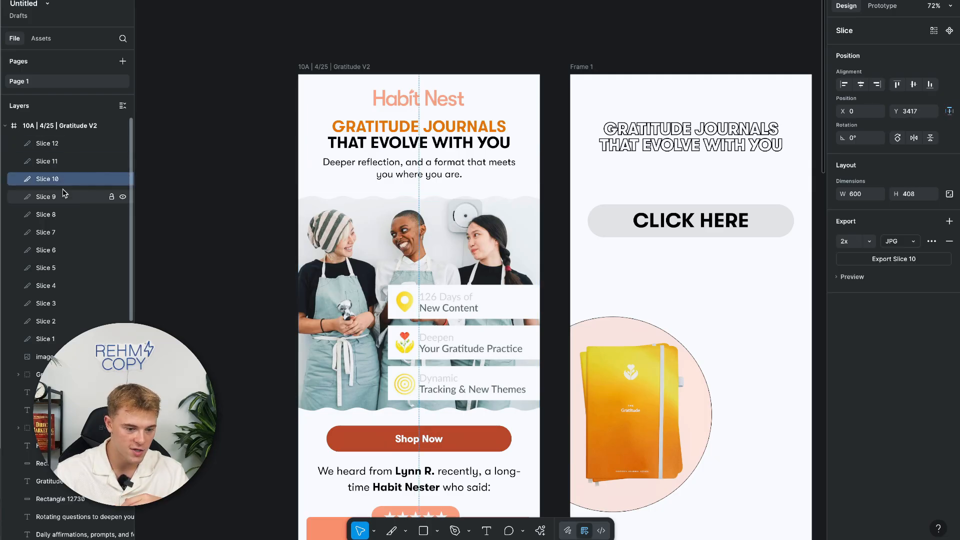
{"action": "left_click", "coordinate": [60, 343], "text": "shift"}
{"action": "left_click", "coordinate": [75, 162]}
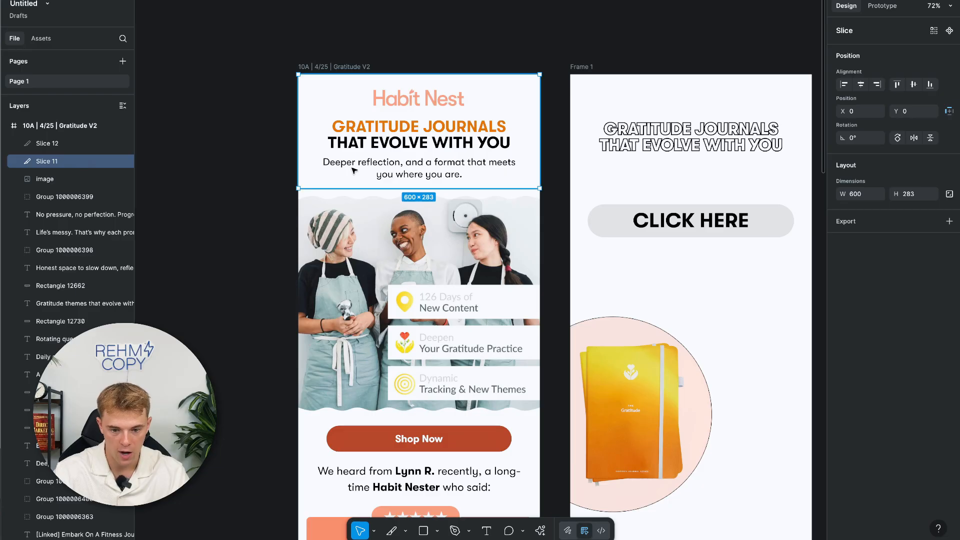
{"action": "left_click", "coordinate": [67, 145]}
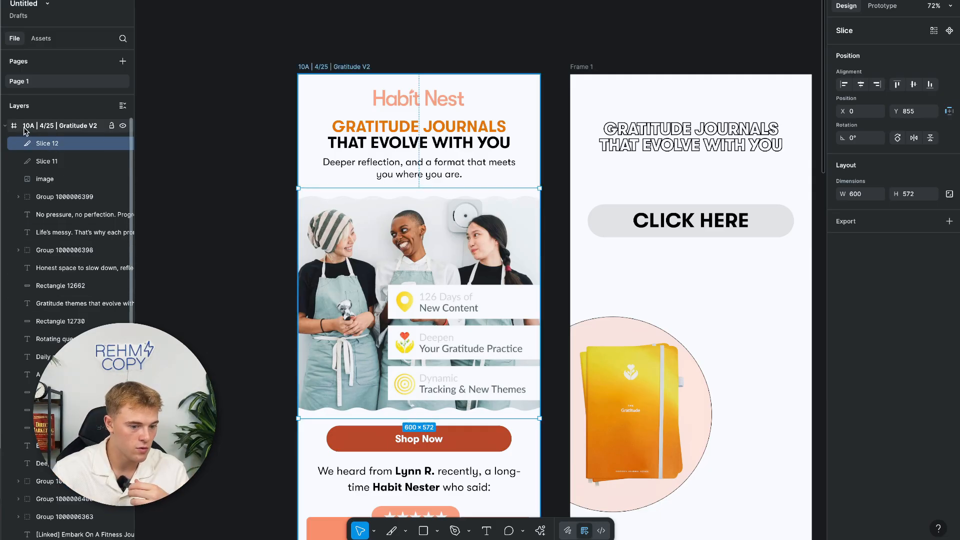
{"action": "left_click", "coordinate": [592, 67]}
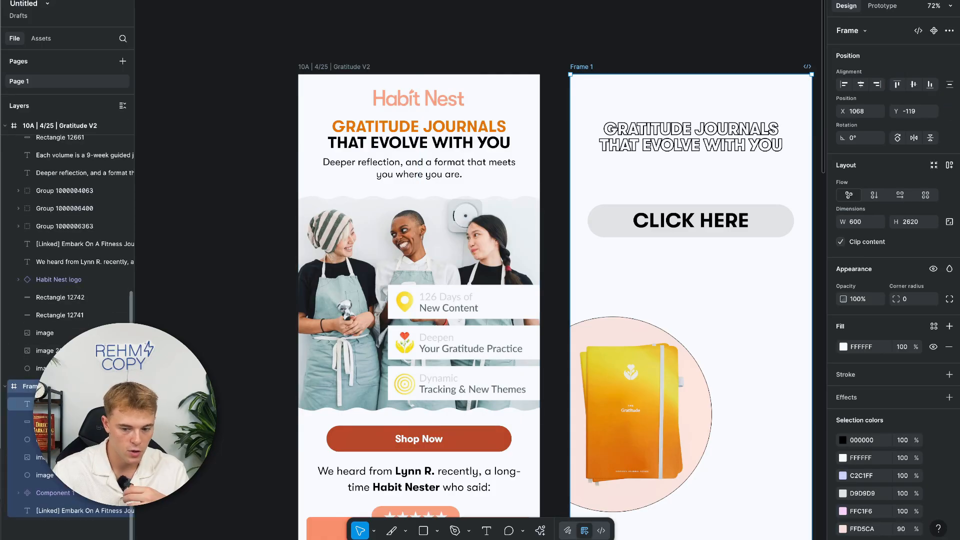
{"action": "left_click", "coordinate": [45, 404]}
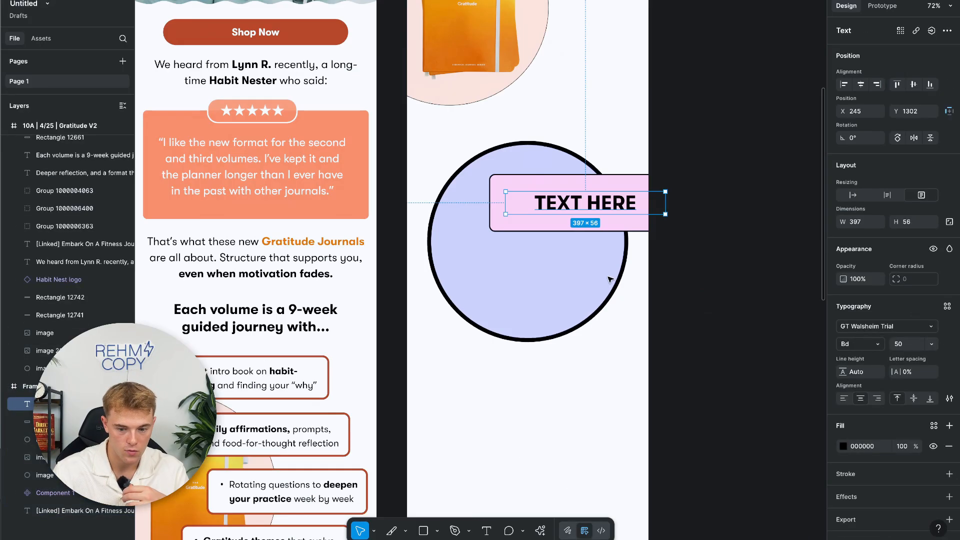
{"action": "left_click", "coordinate": [45, 422]}
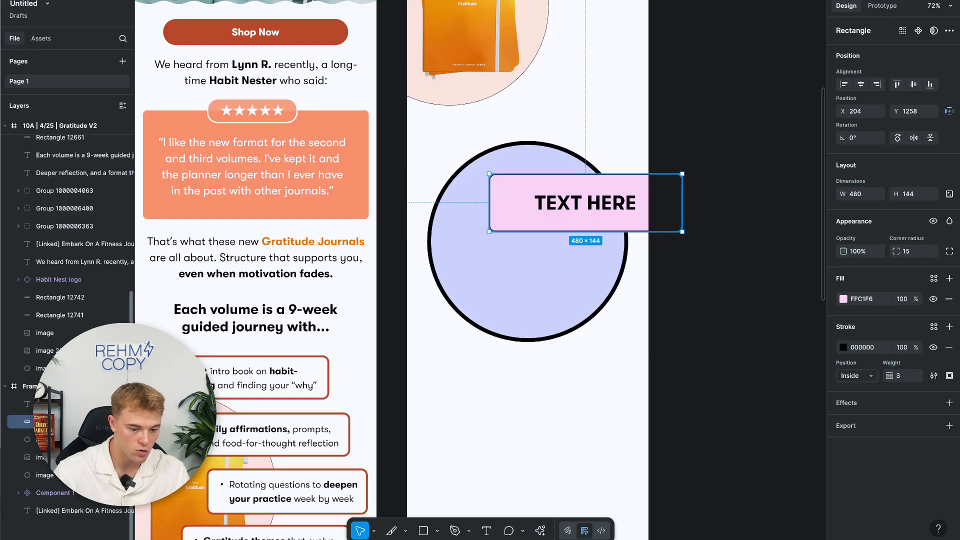
{"action": "key", "text": "ctrl+]"}
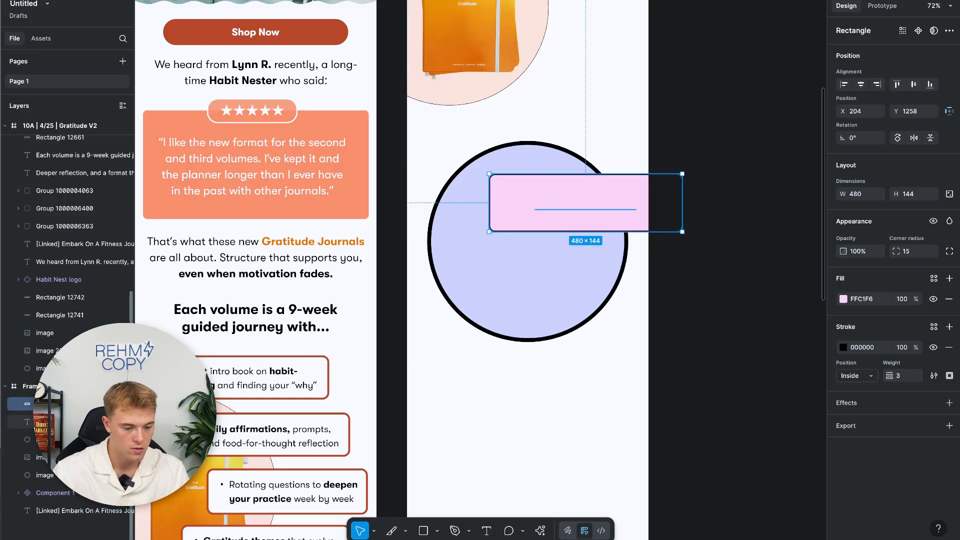
{"action": "left_click_drag", "start_coordinate": [45, 422], "coordinate": [45, 398]}
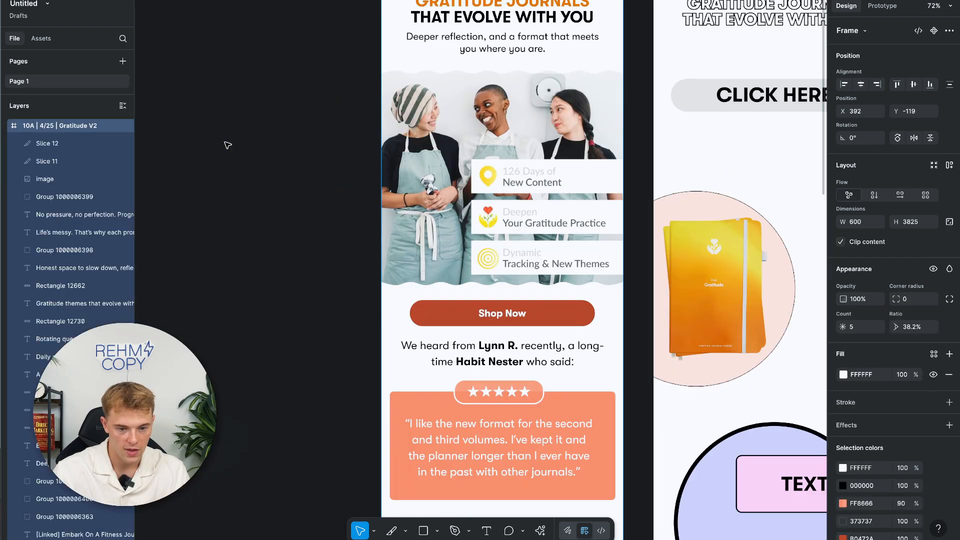
{"action": "scroll", "coordinate": [227, 146], "scroll_direction": "up", "scroll_amount": 5}
Select all eleven slices, Slice 11 through Slice 21, in the Layers list.
{"action": "scroll", "coordinate": [227, 146], "scroll_direction": "down", "scroll_amount": 2}
{"action": "scroll", "coordinate": [311, 152], "scroll_direction": "down", "scroll_amount": 3}
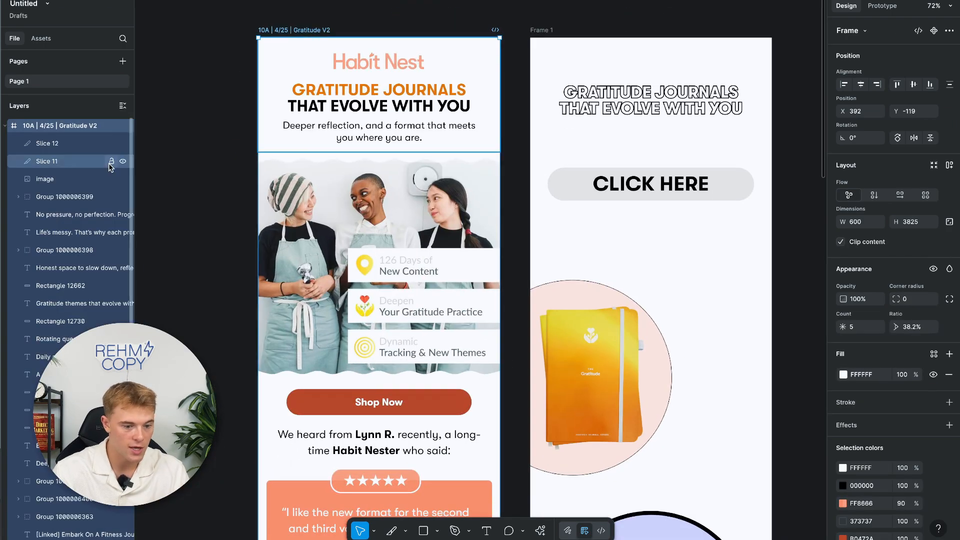
{"action": "left_click", "coordinate": [80, 144]}
{"action": "scroll", "coordinate": [353, 306], "scroll_direction": "down", "scroll_amount": 5}
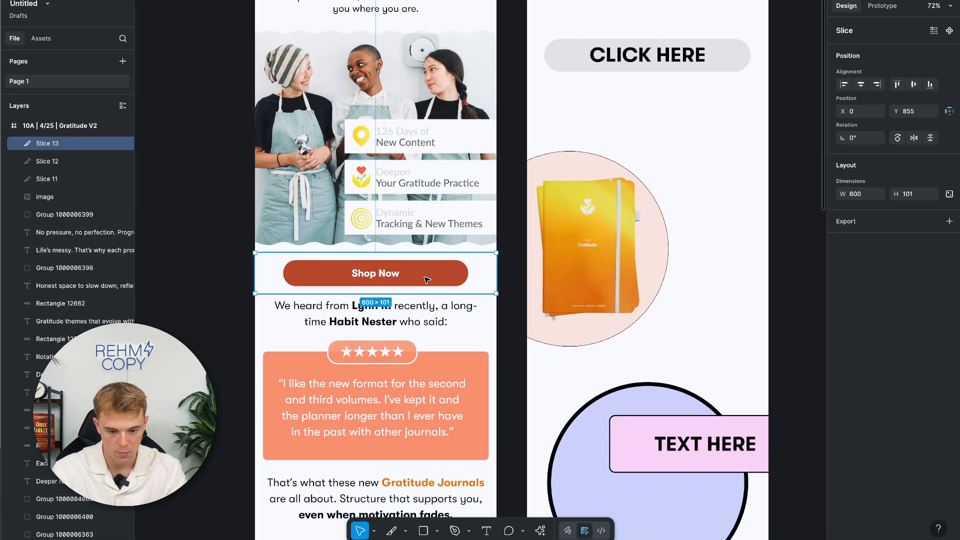
{"action": "scroll", "coordinate": [428, 280], "scroll_direction": "down", "scroll_amount": 3}
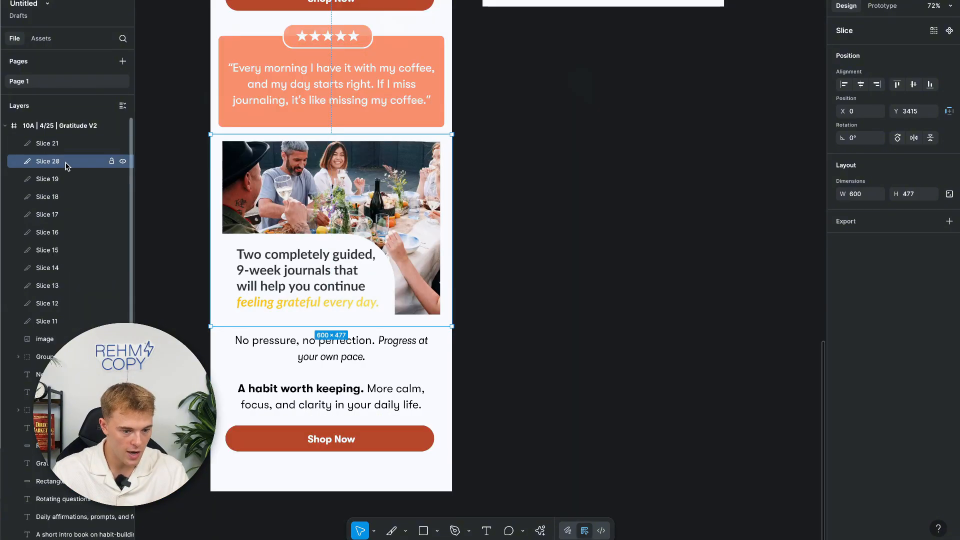
{"action": "left_click", "coordinate": [65, 321]}
{"action": "left_click", "coordinate": [67, 146], "text": "shift"}
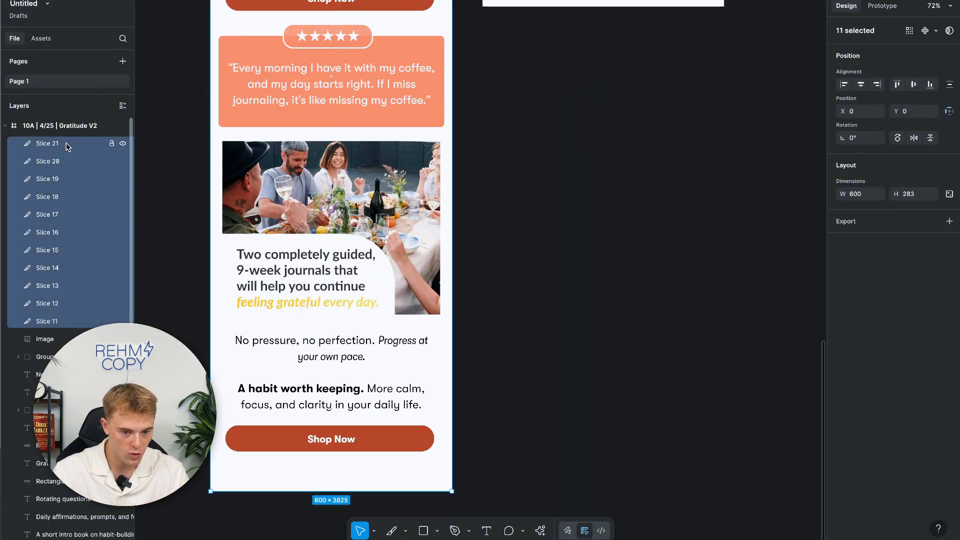
{"action": "scroll", "coordinate": [218, 163], "scroll_direction": "up", "scroll_amount": 10}
{"action": "scroll", "coordinate": [218, 163], "scroll_direction": "down", "scroll_amount": 10}
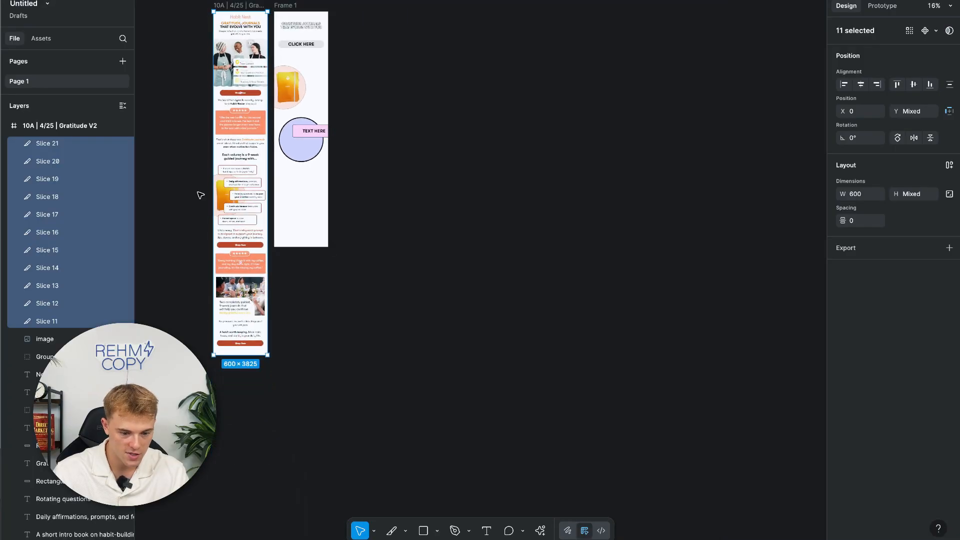
{"action": "left_click", "coordinate": [71, 319]}
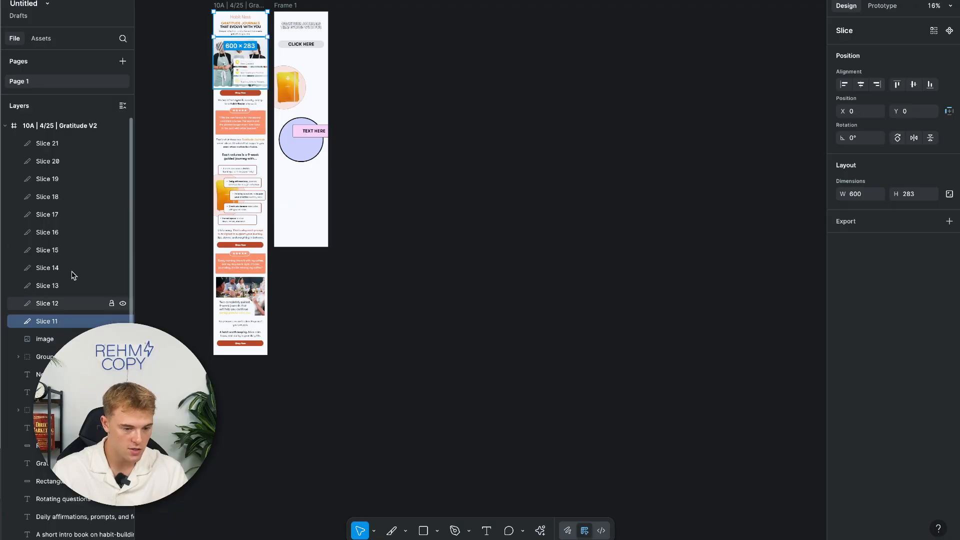
{"action": "left_click", "coordinate": [77, 145], "text": "shift"}
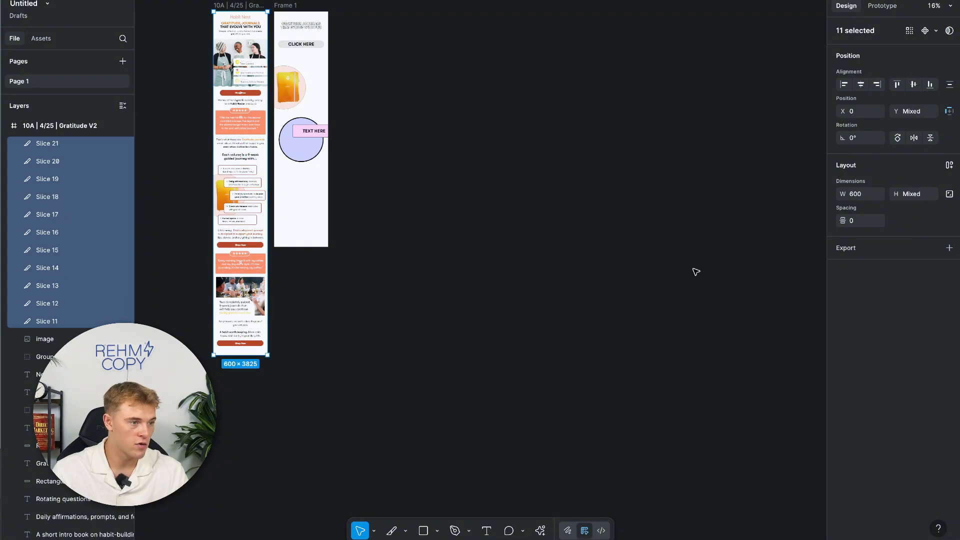
Export the eleven selected slices as 2x JPGs and save them into Downloads.
{"action": "left_click", "coordinate": [950, 247]}
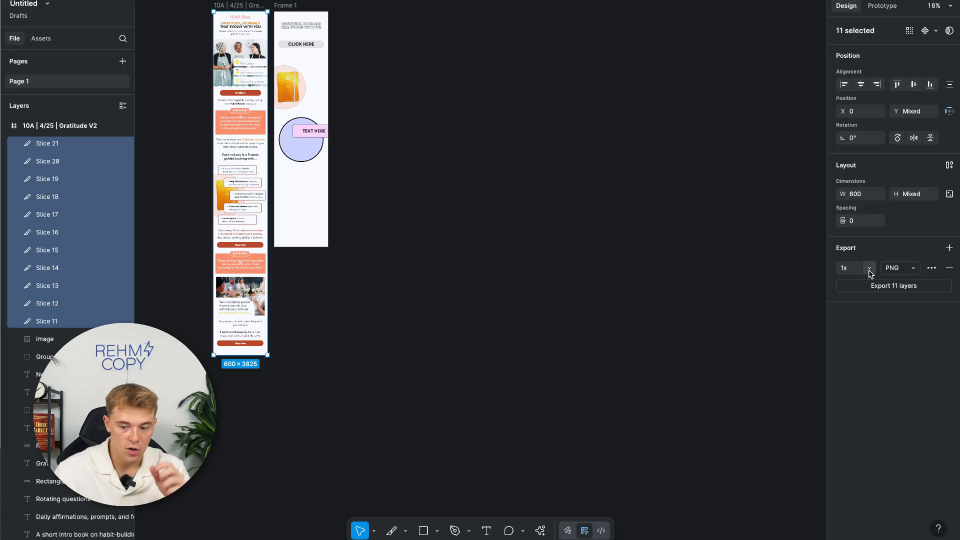
{"action": "left_click", "coordinate": [917, 272]}
{"action": "left_click", "coordinate": [909, 281]}
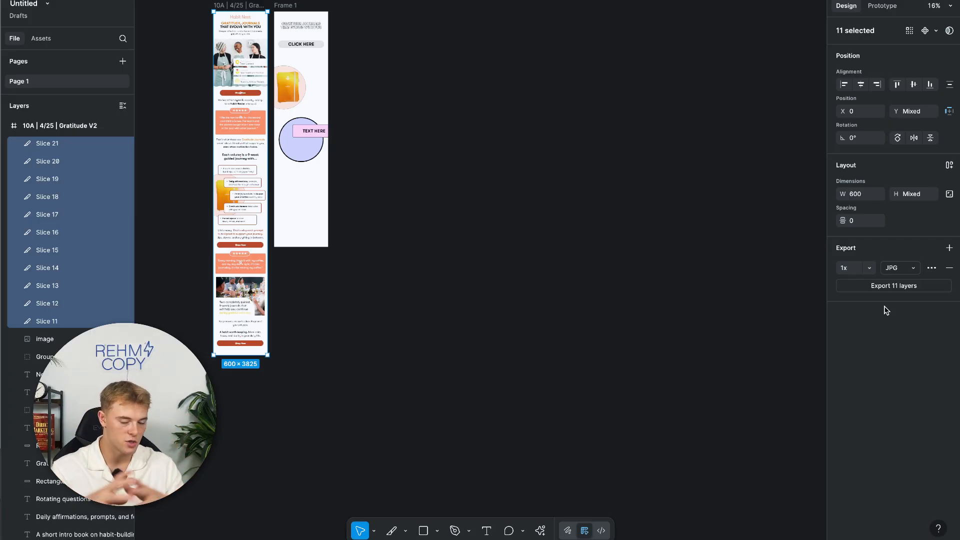
{"action": "left_click", "coordinate": [870, 273]}
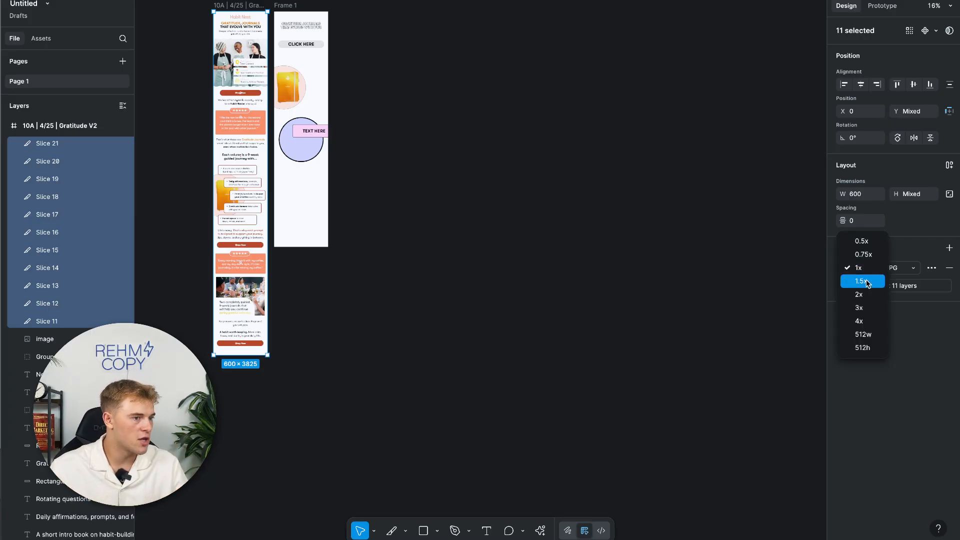
{"action": "left_click", "coordinate": [864, 293]}
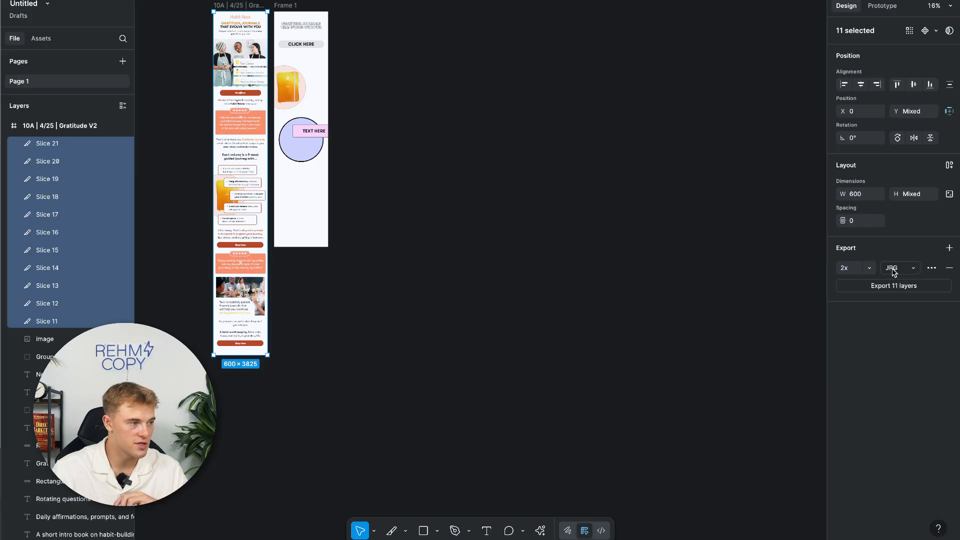
{"action": "left_click", "coordinate": [894, 287]}
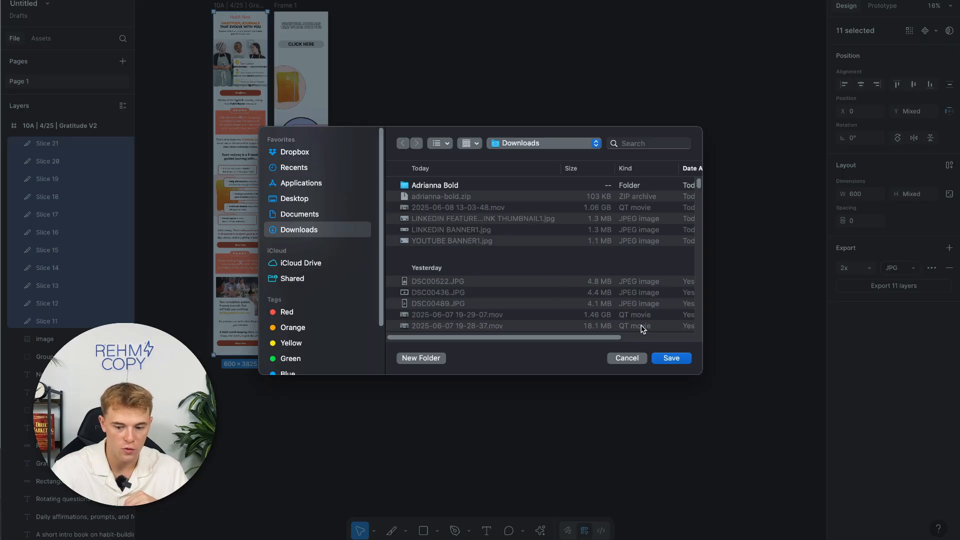
{"action": "left_click", "coordinate": [671, 359]}
{"action": "left_click", "coordinate": [665, 310]}
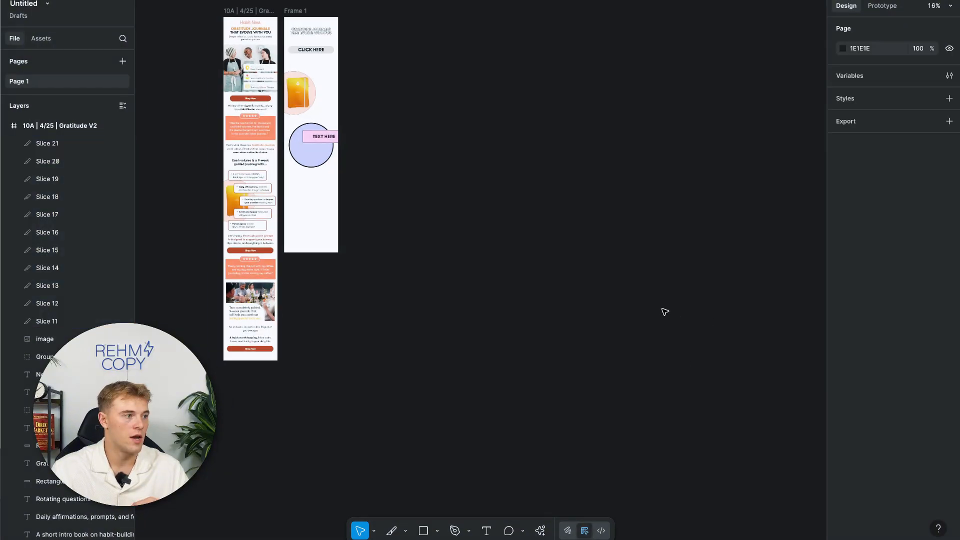
{"action": "scroll", "coordinate": [665, 311], "scroll_direction": "up", "scroll_amount": 1}
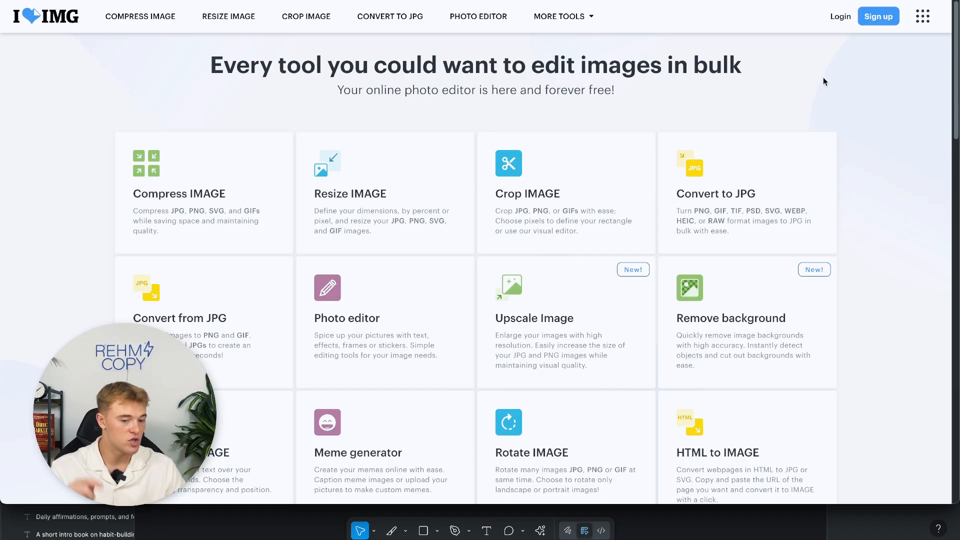
Upload all eleven slice JPGs from the 10A _ 4 folder to iLoveIMG Compress IMAGE and compress them.
{"action": "left_click", "coordinate": [246, 161]}
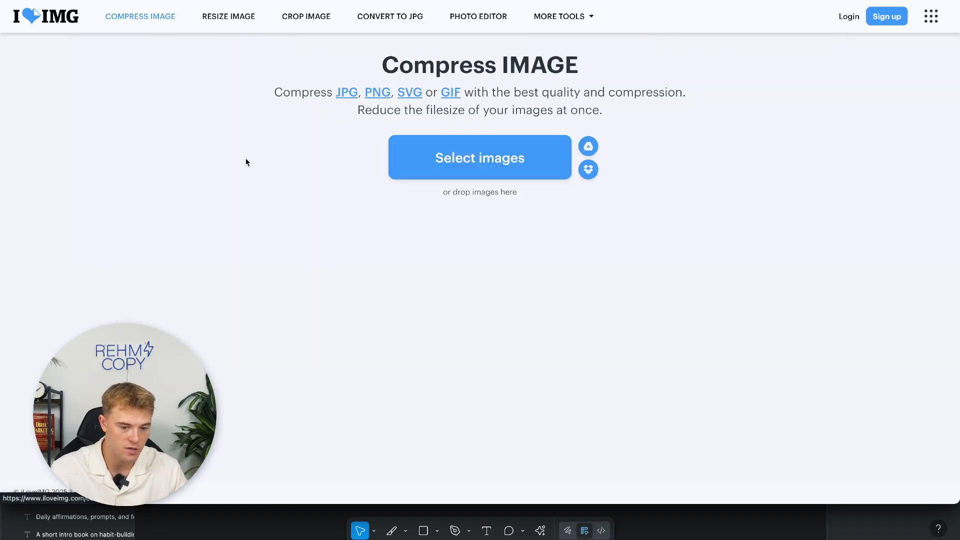
{"action": "left_click", "coordinate": [490, 158]}
{"action": "double_click", "coordinate": [361, 162]}
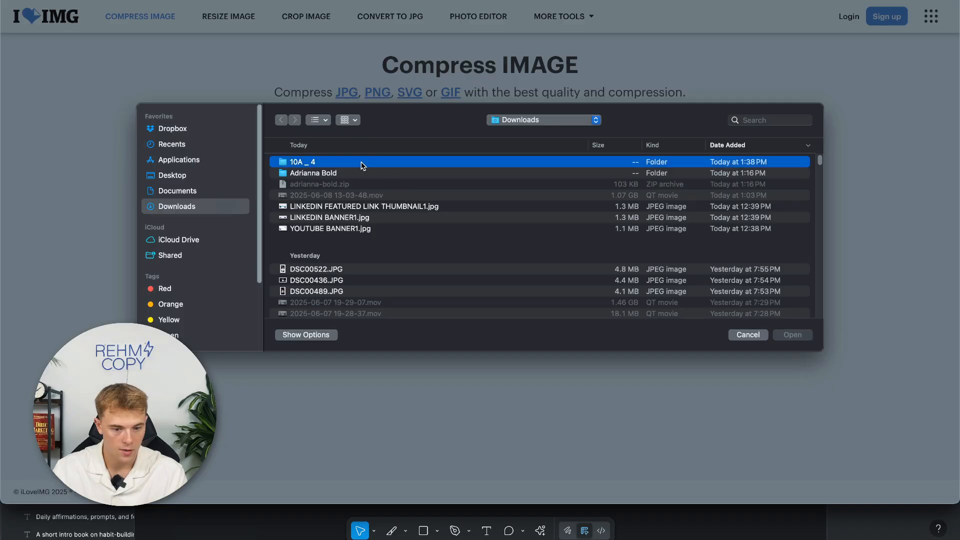
{"action": "left_click", "coordinate": [369, 270]}
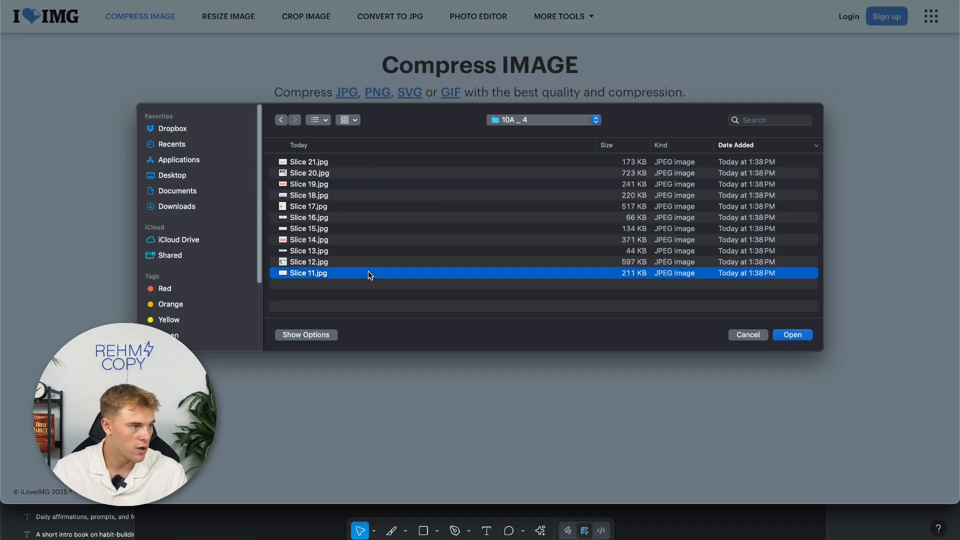
{"action": "left_click", "coordinate": [371, 164], "text": "shift"}
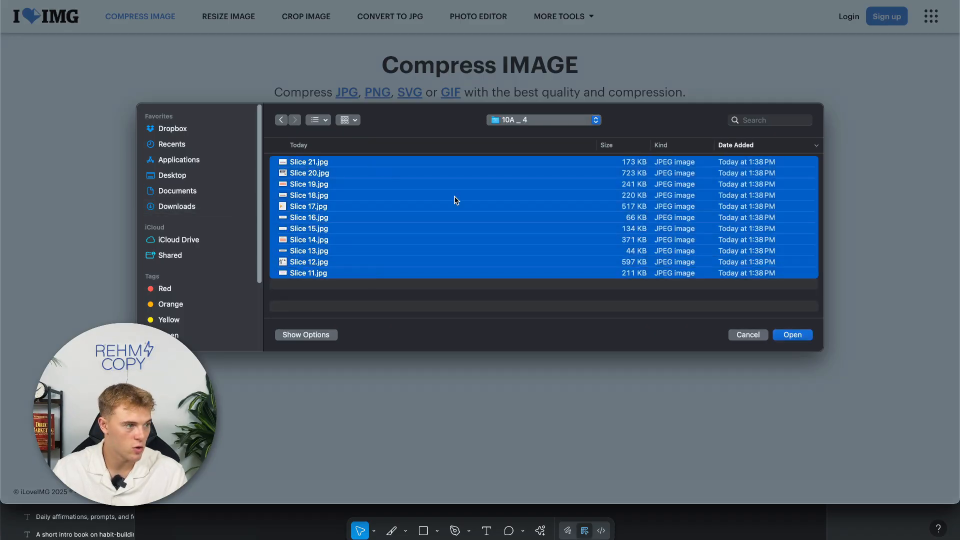
{"action": "left_click", "coordinate": [793, 335]}
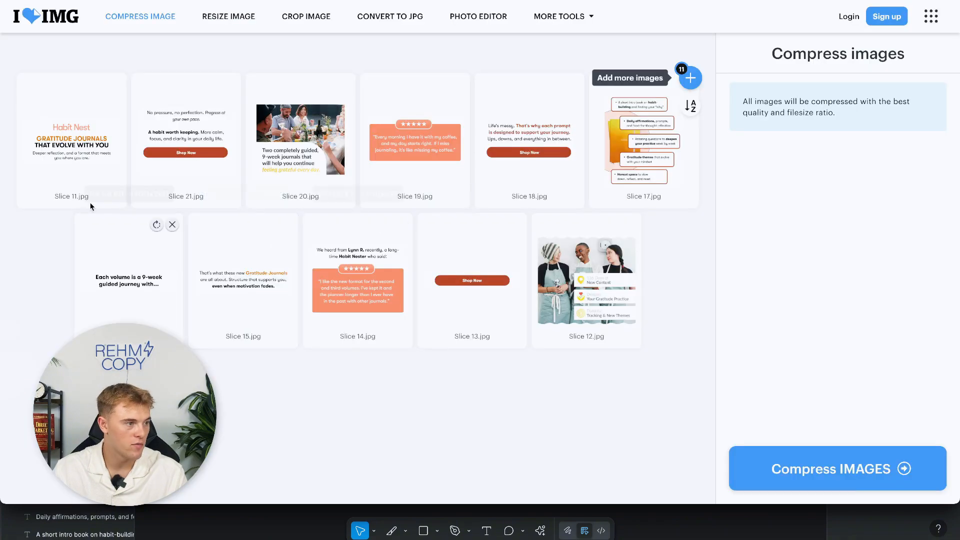
{"action": "left_click", "coordinate": [799, 468]}
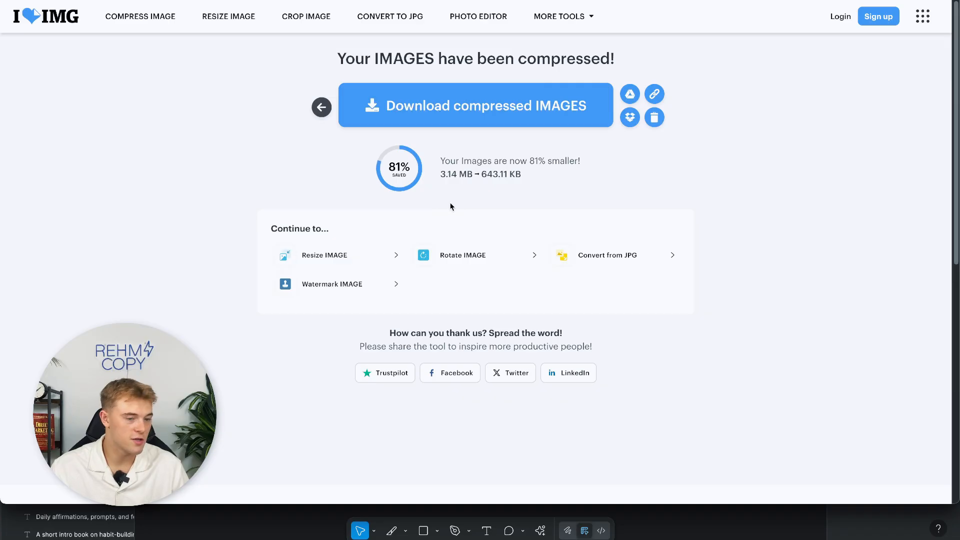
Compare the 3.14 MB original with the 643.11 KB compressed size, then return to Figma.
{"action": "left_click_drag", "start_coordinate": [442, 174], "coordinate": [471, 175]}
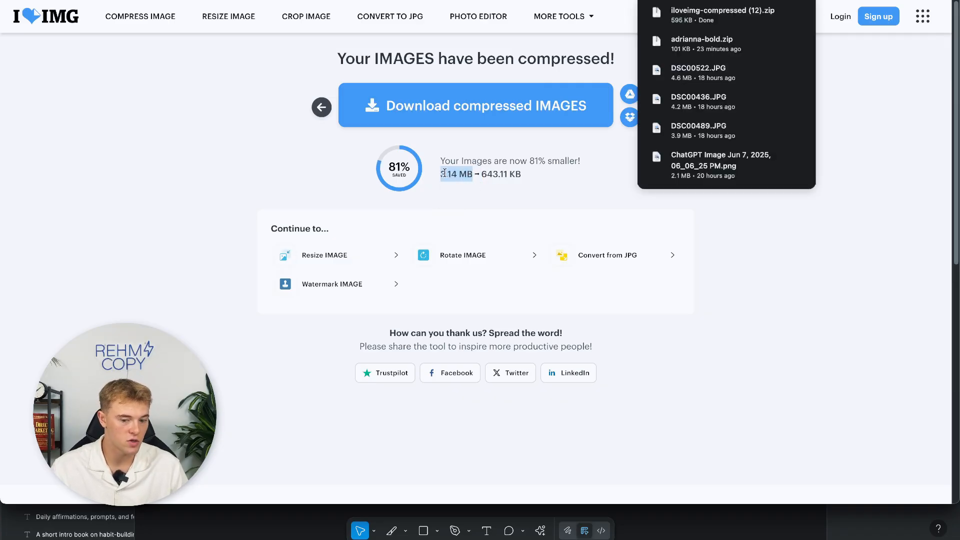
{"action": "left_click", "coordinate": [458, 175]}
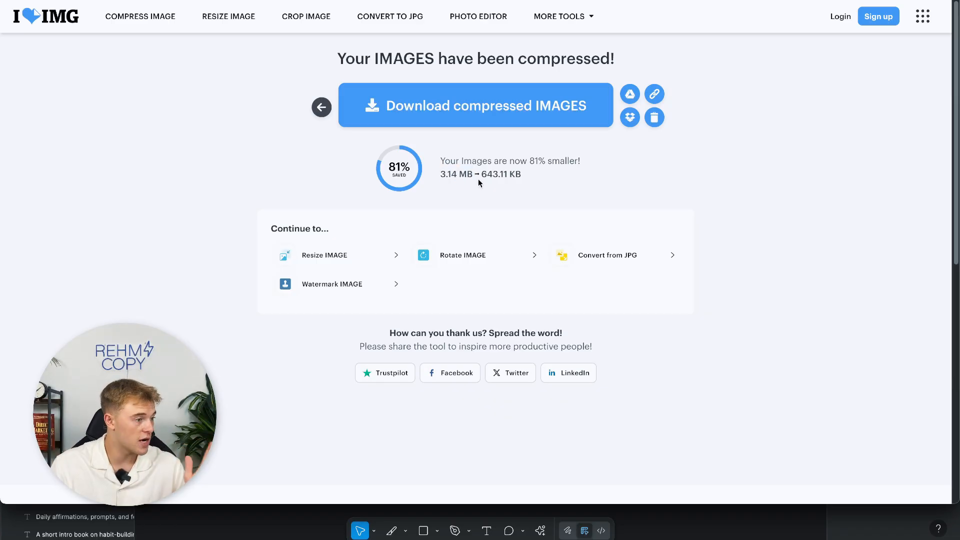
{"action": "left_click_drag", "start_coordinate": [484, 173], "coordinate": [521, 173]}
{"action": "left_click", "coordinate": [527, 176]}
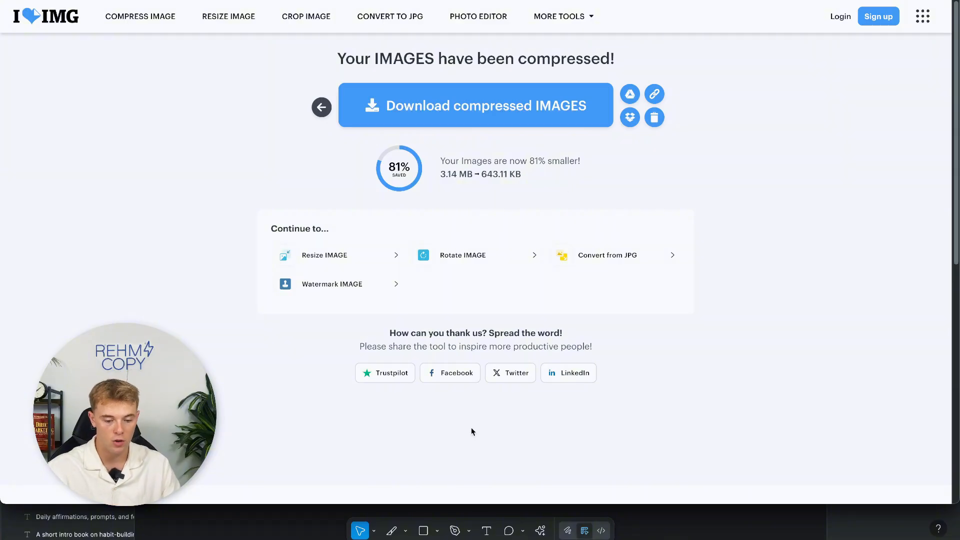
{"action": "key", "text": "super+Tab"}
Scroll back over the sliced design and return to the iLoveIMG compressed-images download page.
{"action": "scroll", "coordinate": [527, 292], "scroll_direction": "left", "scroll_amount": 3}
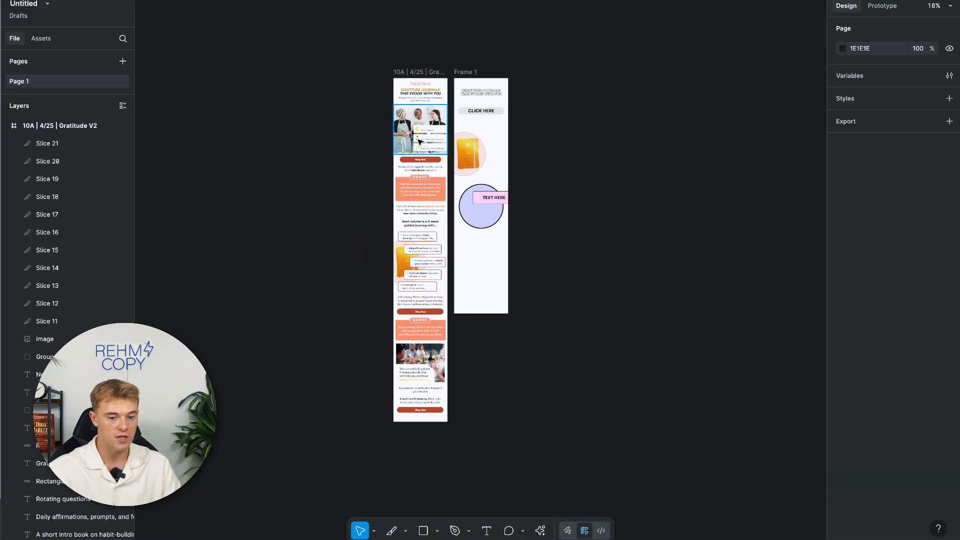
{"action": "scroll", "coordinate": [375, 91], "scroll_direction": "up", "scroll_amount": 5}
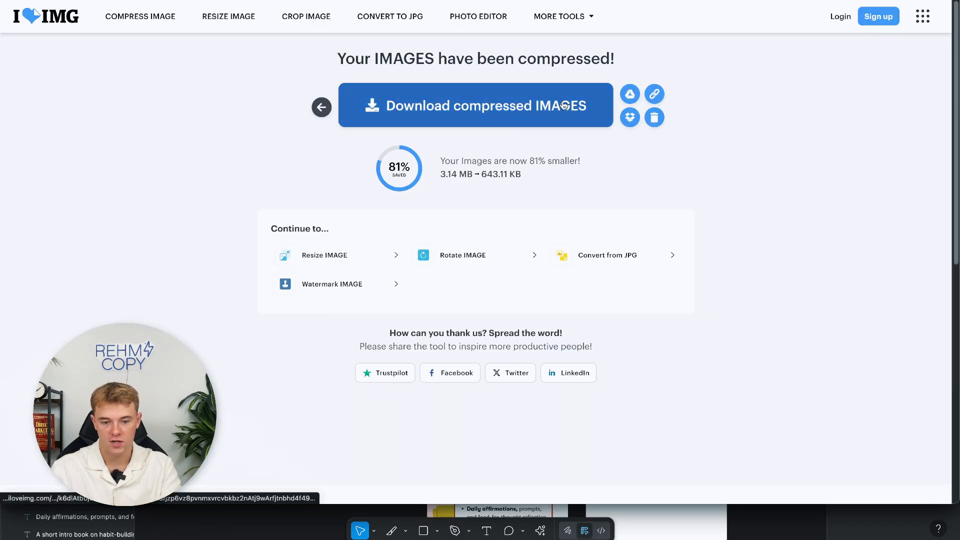
{"action": "left_click", "coordinate": [564, 105]}
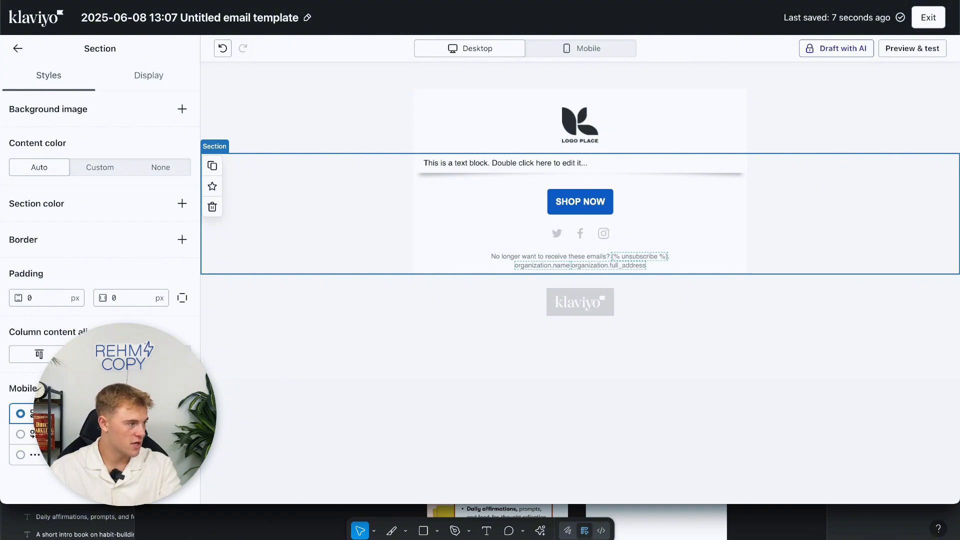
Delete the logo header block and the extra empty section, then drop an image block into the remaining section.
{"action": "left_click", "coordinate": [570, 299]}
{"action": "left_click", "coordinate": [430, 148]}
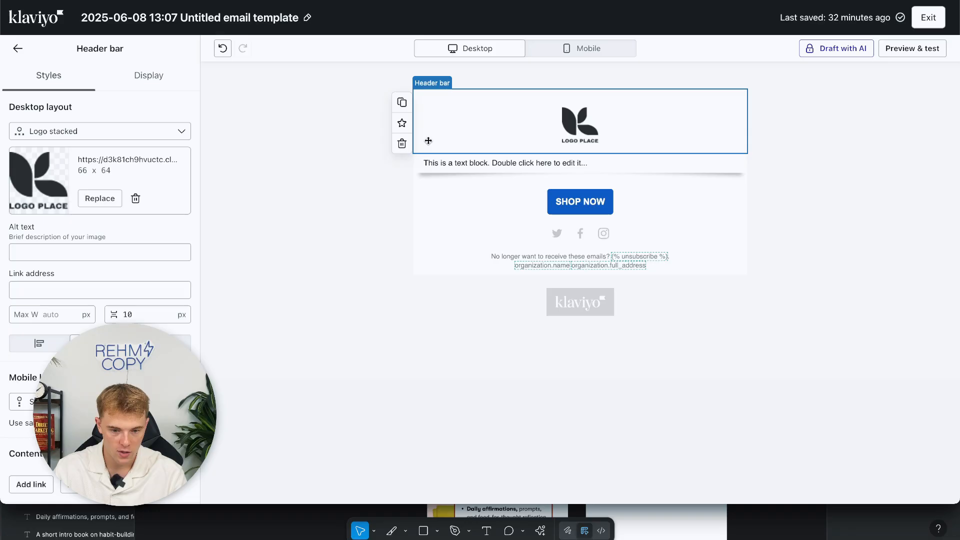
{"action": "left_click", "coordinate": [401, 144]}
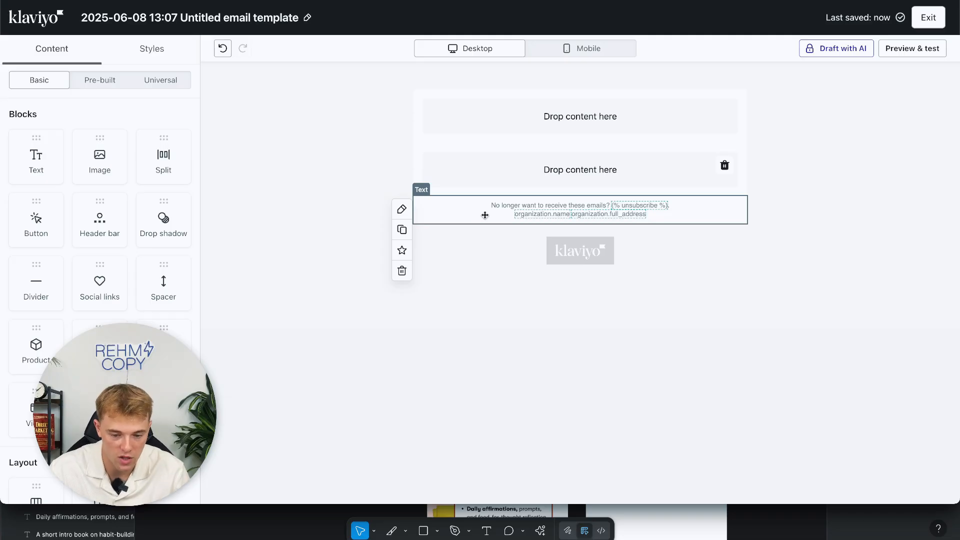
{"action": "left_click", "coordinate": [552, 114]}
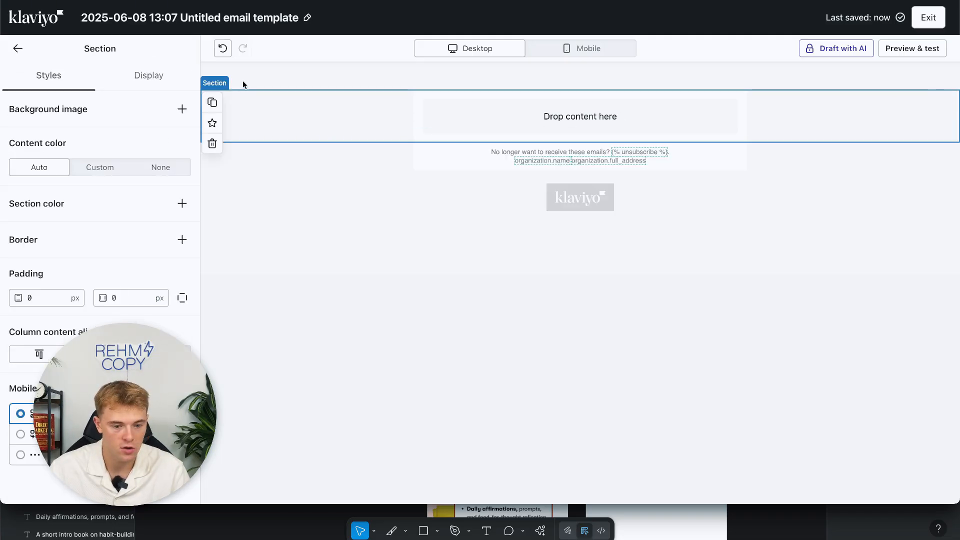
{"action": "left_click", "coordinate": [19, 49]}
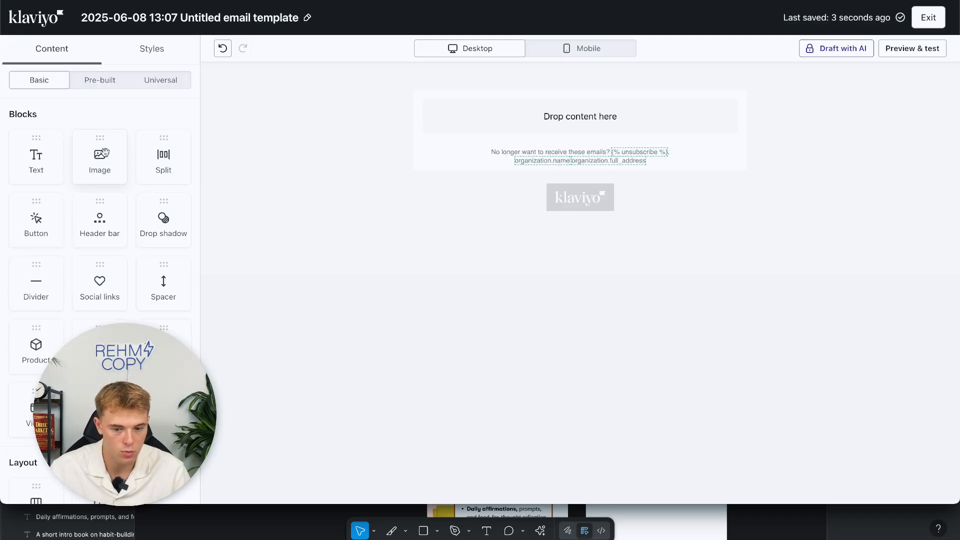
{"action": "left_click_drag", "start_coordinate": [105, 153], "coordinate": [504, 106]}
Drag Slice 11.jpg from the compressed folder into the image block, uploading it at 43 kB.
{"action": "key", "text": "super+Tab"}
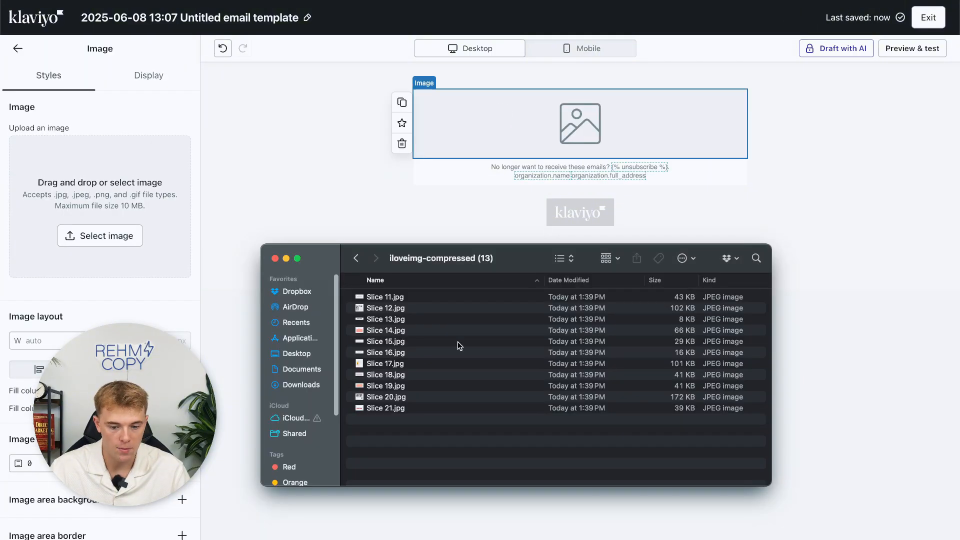
{"action": "left_click", "coordinate": [425, 319]}
{"action": "left_click", "coordinate": [386, 297]}
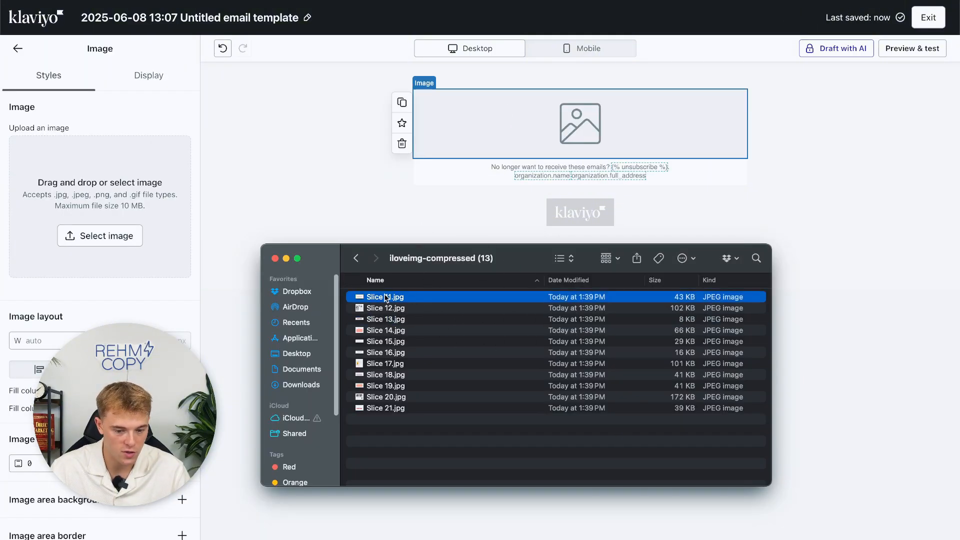
{"action": "left_click_drag", "start_coordinate": [386, 297], "coordinate": [90, 177]}
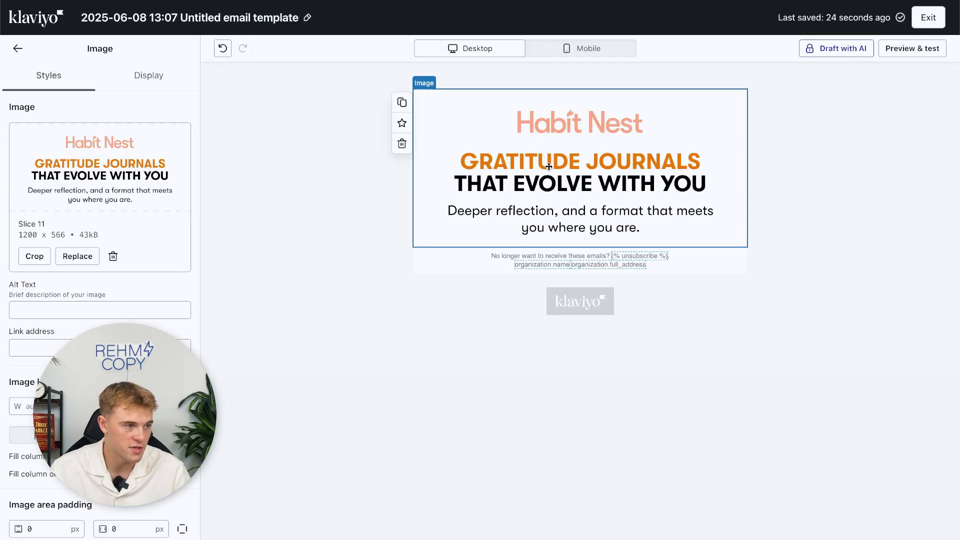
{"action": "double_click", "coordinate": [88, 236]}
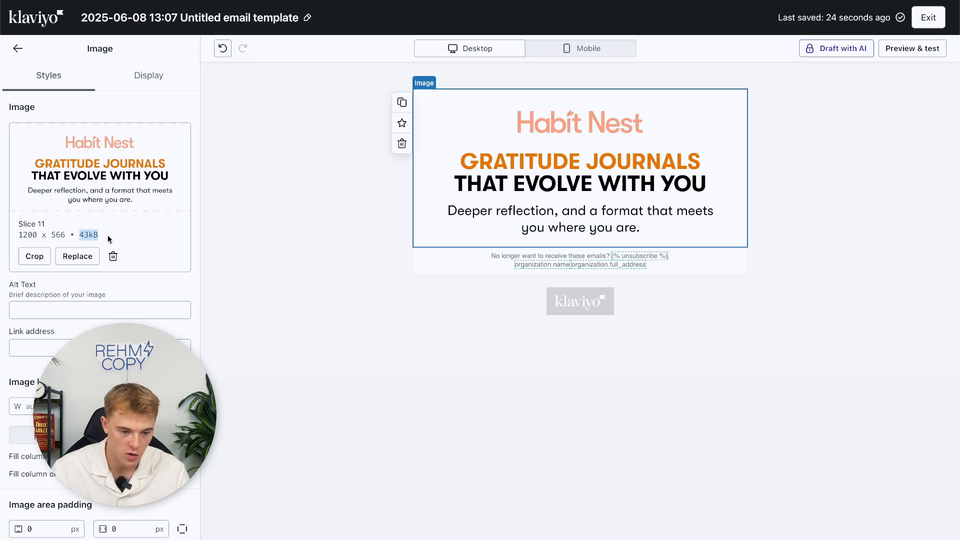
Duplicate the Slice 11 block and replace the copy's image with Slice 12.jpg.
{"action": "left_click", "coordinate": [456, 128]}
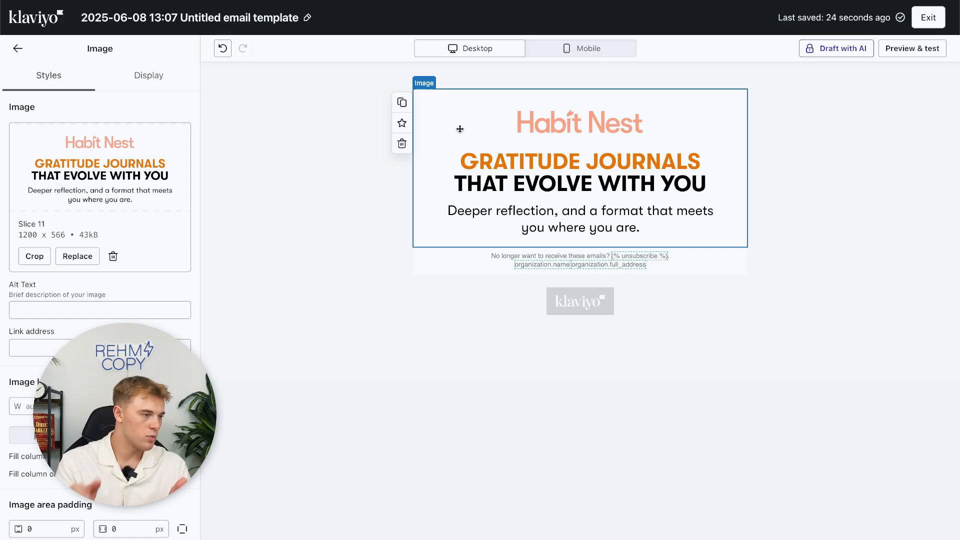
{"action": "left_click", "coordinate": [402, 102]}
{"action": "left_click", "coordinate": [490, 253]}
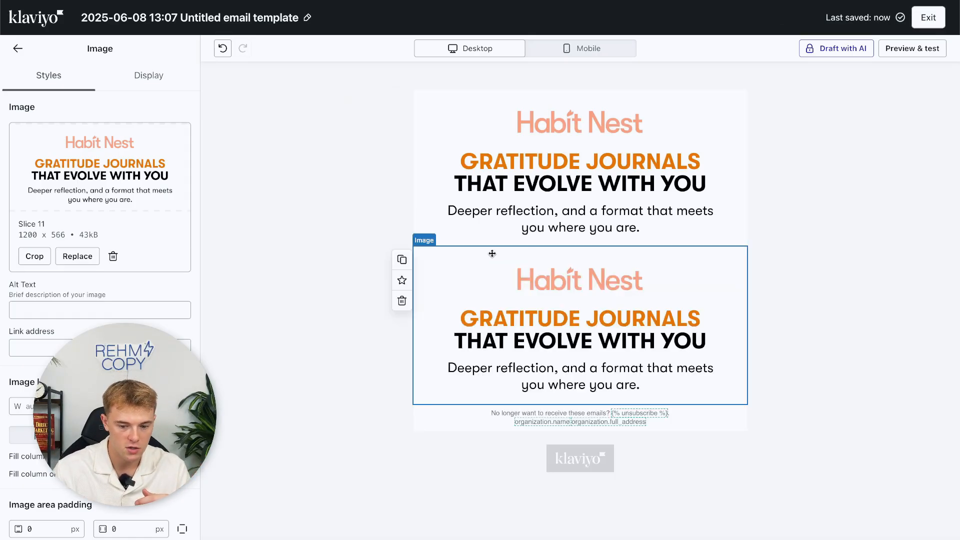
{"action": "left_click", "coordinate": [77, 257]}
{"action": "left_click", "coordinate": [129, 78]}
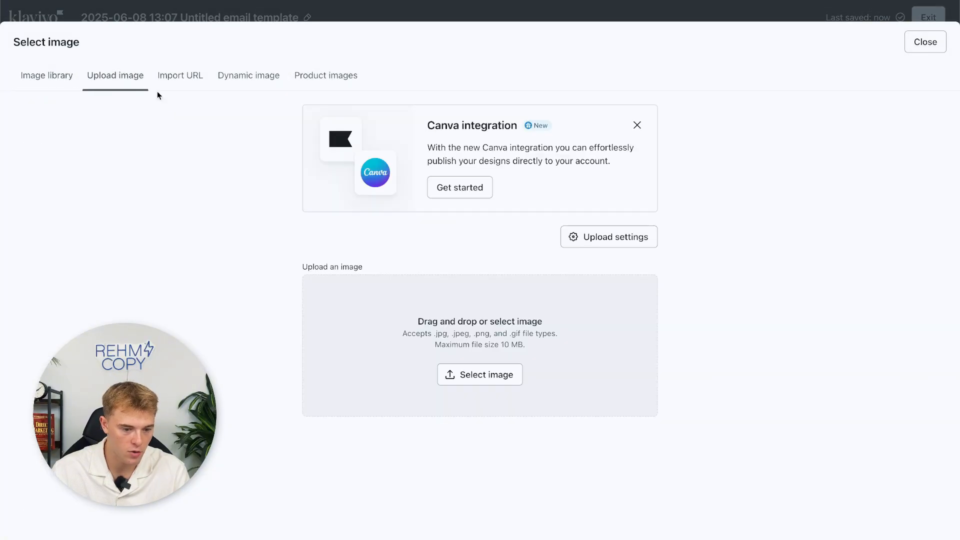
{"action": "left_click", "coordinate": [480, 374]}
{"action": "left_click_drag", "start_coordinate": [490, 99], "coordinate": [410, 320]}
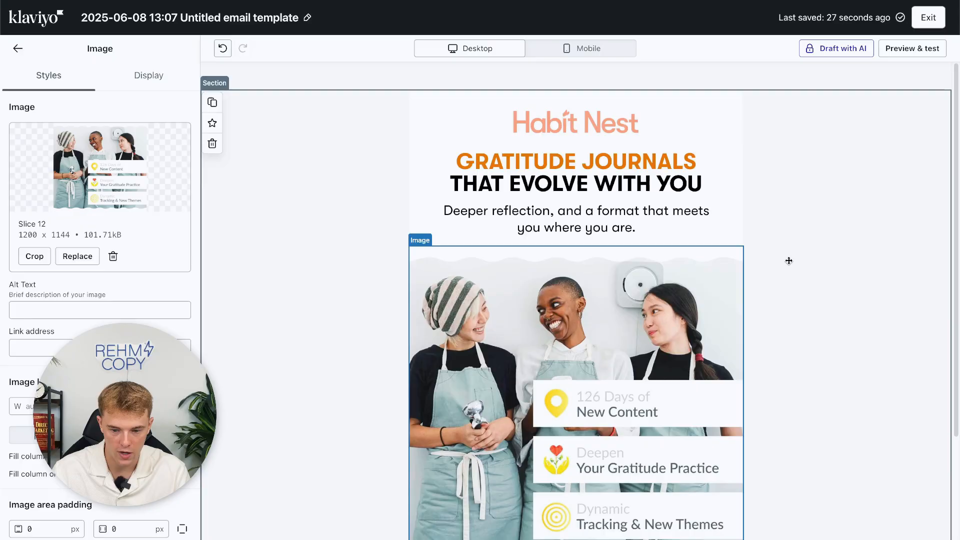
{"action": "scroll", "coordinate": [600, 330], "scroll_direction": "down", "scroll_amount": 3}
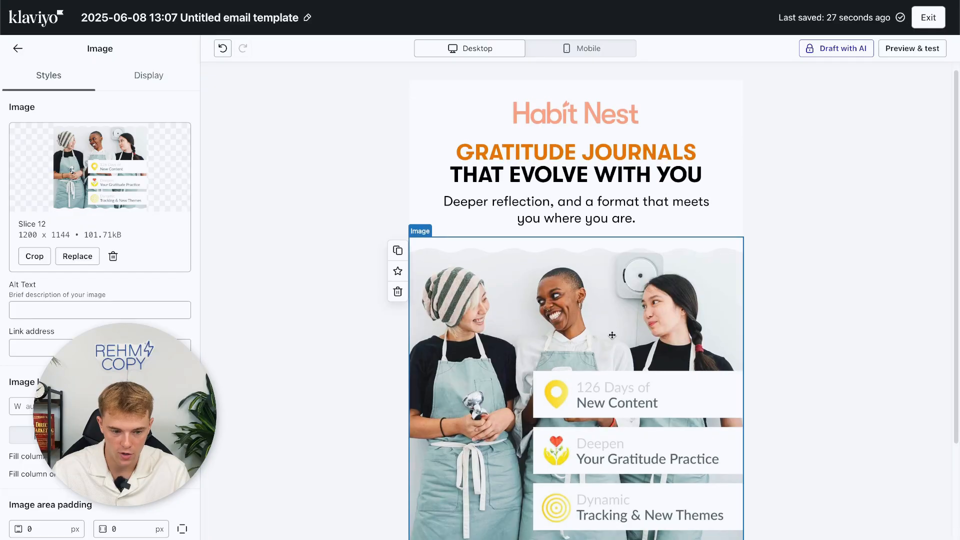
{"action": "scroll", "coordinate": [611, 332], "scroll_direction": "up", "scroll_amount": 1}
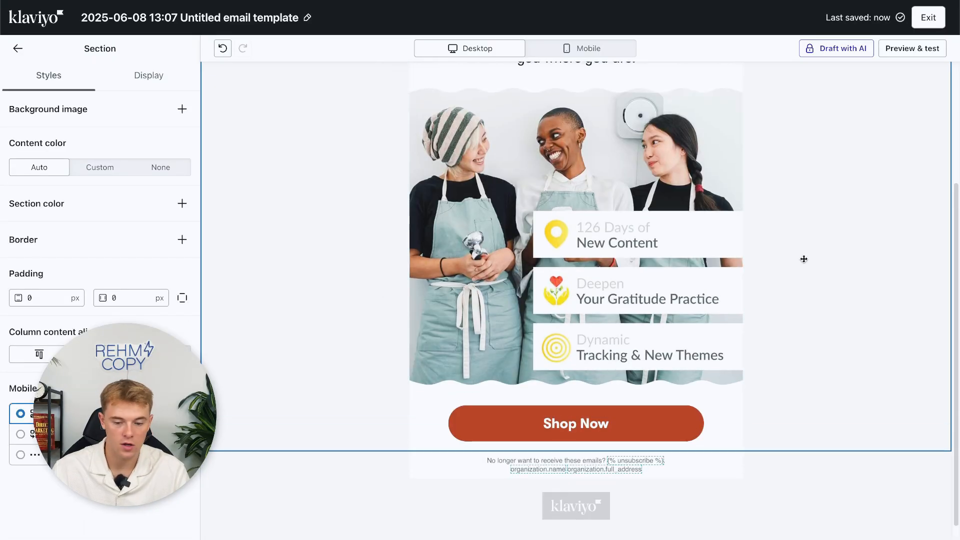
{"action": "scroll", "coordinate": [793, 249], "scroll_direction": "up", "scroll_amount": 4}
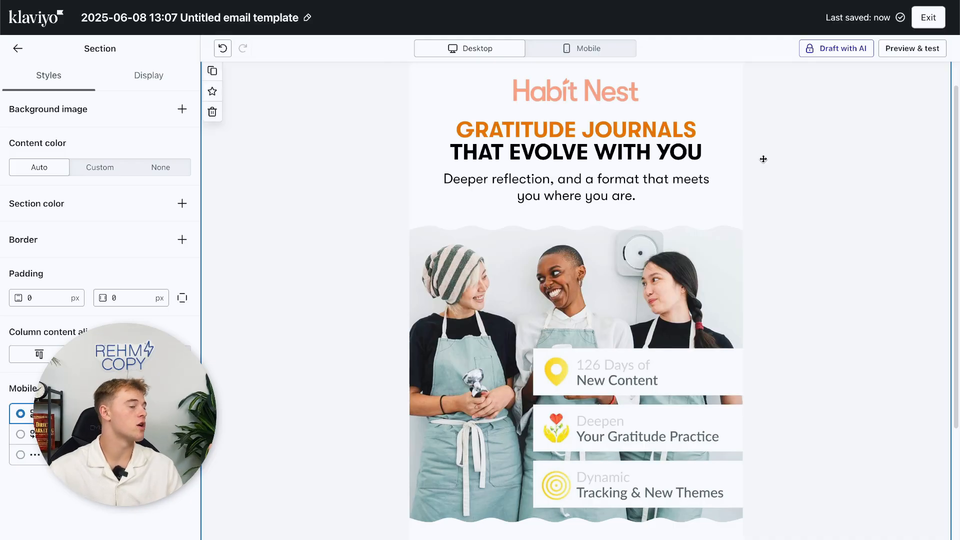
{"action": "scroll", "coordinate": [763, 159], "scroll_direction": "down", "scroll_amount": 4}
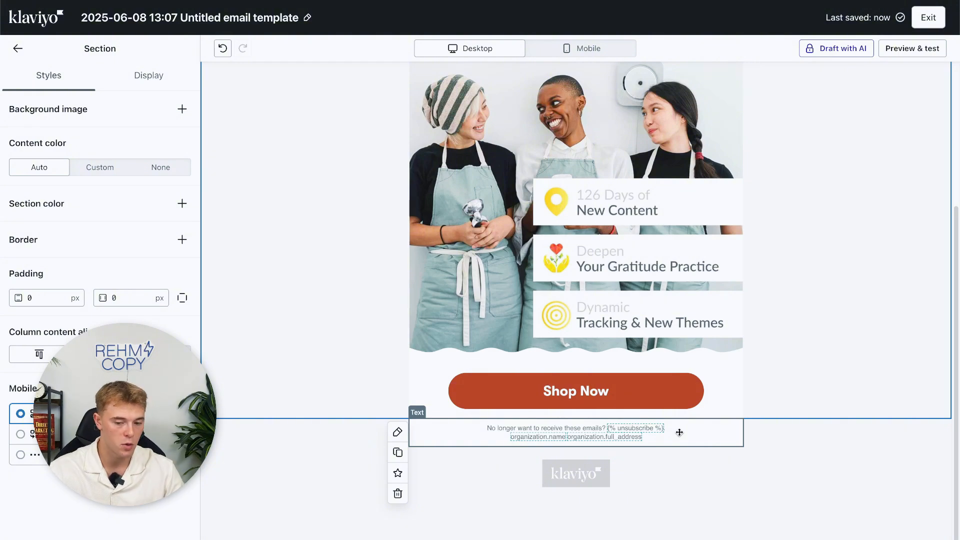
{"action": "scroll", "coordinate": [679, 432], "scroll_direction": "up", "scroll_amount": 4}
Give the Habit Nest headline image the alt text 'Gratitude Journals That Evolve With You'.
{"action": "left_click", "coordinate": [572, 135]}
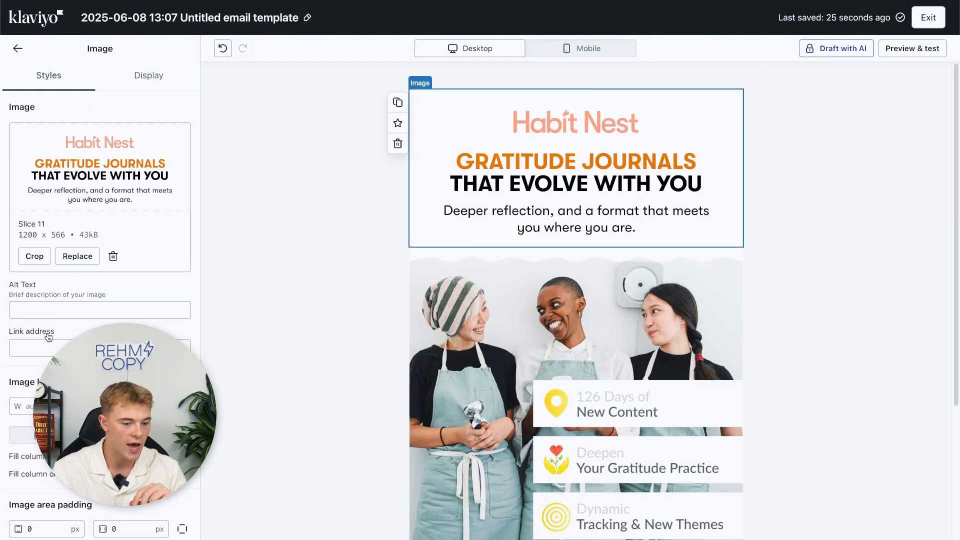
{"action": "left_click", "coordinate": [46, 309]}
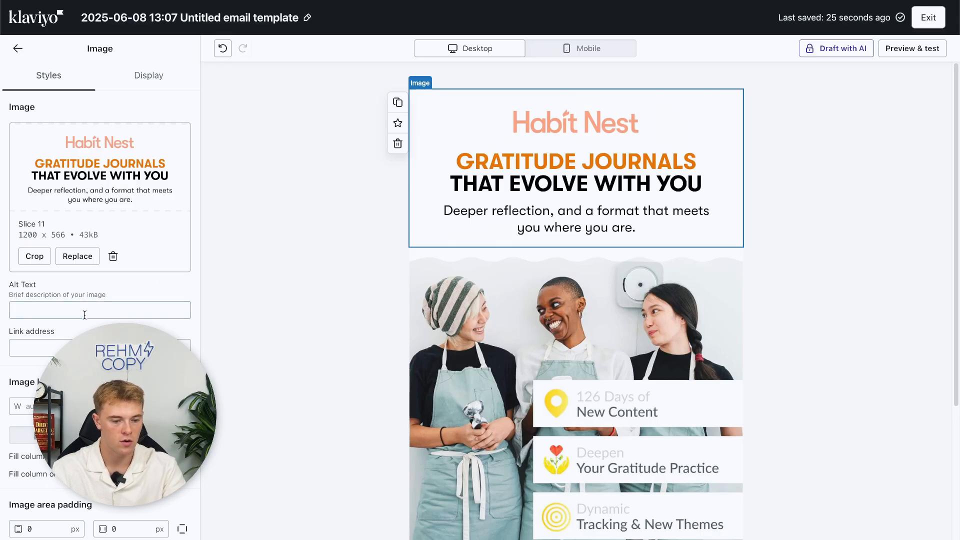
{"action": "left_click", "coordinate": [104, 310]}
{"action": "type", "text": "Gratitud"}
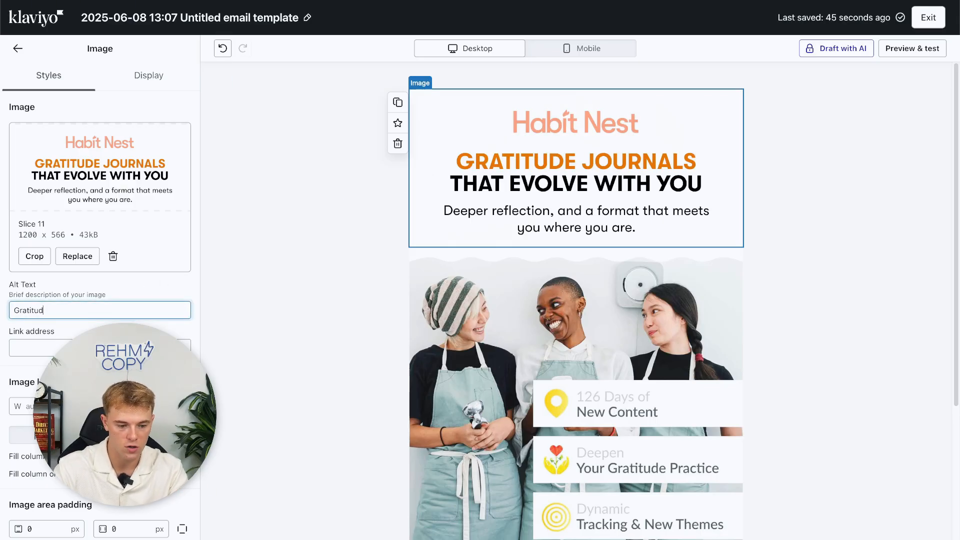
{"action": "type", "text": "e Journals That Evolve With You"}
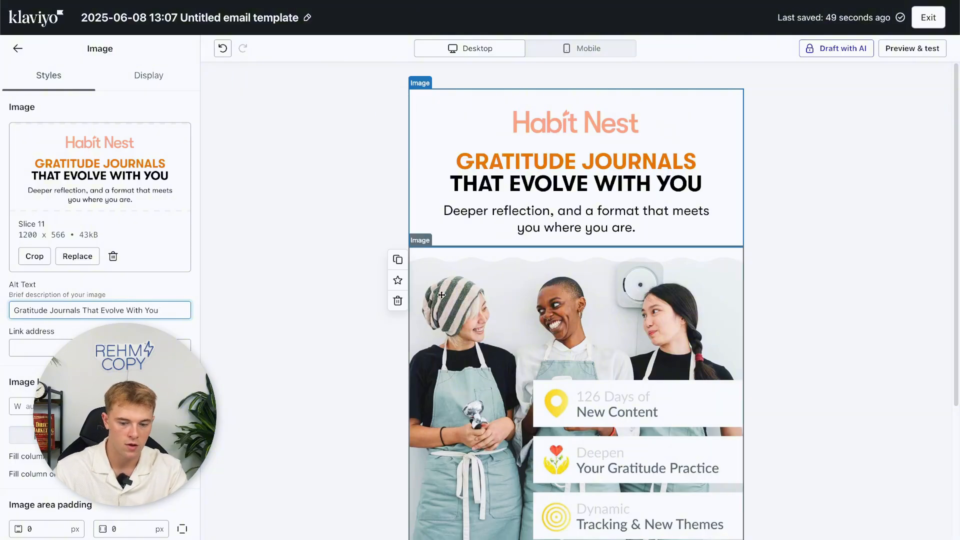
Give the Slice 12 photo image the alt text '126 Days of New Content'.
{"action": "left_click", "coordinate": [544, 290]}
{"action": "left_click", "coordinate": [70, 310]}
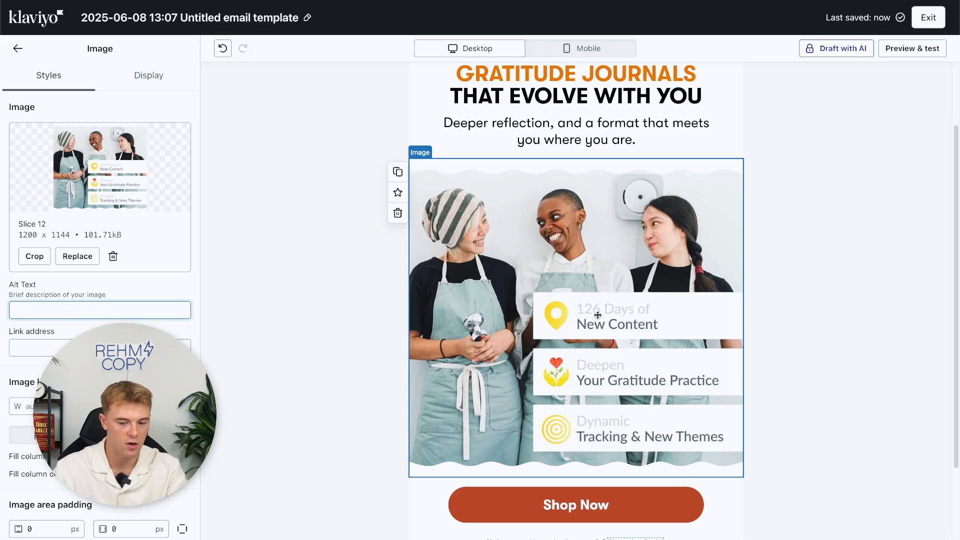
{"action": "type", "text": "126 Days "}
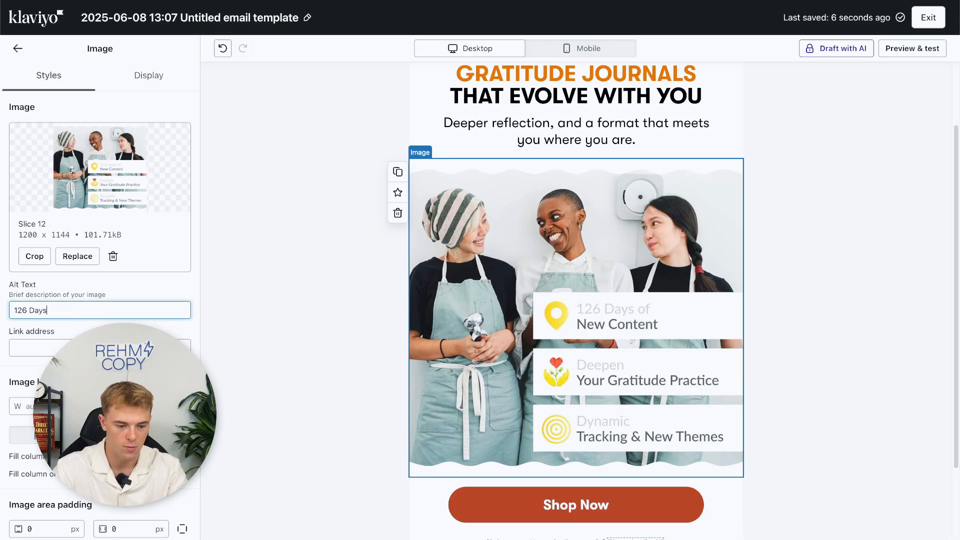
{"action": "type", "text": "po"}
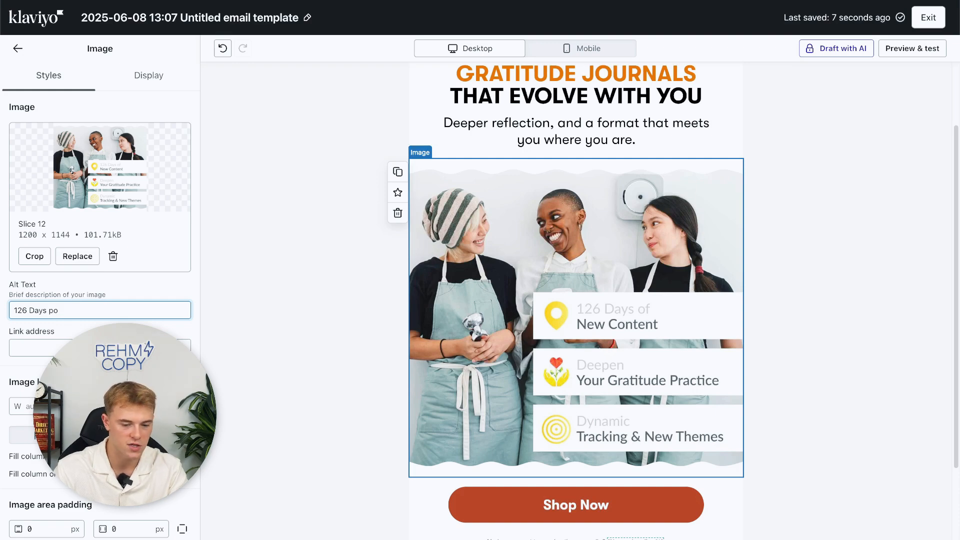
{"action": "key", "text": "BackSpace"}
{"action": "key", "text": "BackSpace"}
{"action": "type", "text": "of New "}
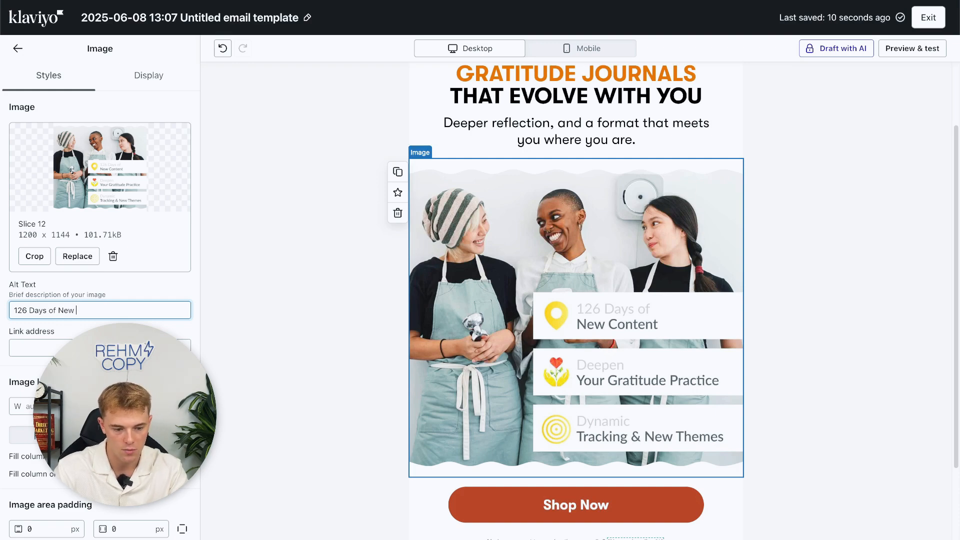
{"action": "type", "text": "Content"}
{"action": "scroll", "coordinate": [533, 161], "scroll_direction": "up", "scroll_amount": 2}
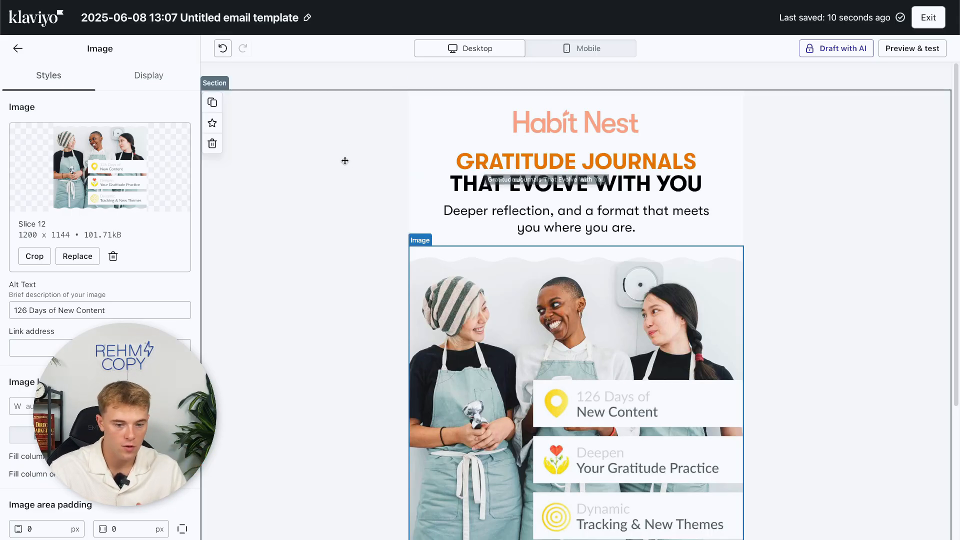
Rename the email template to 'New Template' and exit to the saved templates list.
{"action": "left_click", "coordinate": [358, 77]}
{"action": "left_click", "coordinate": [257, 21]}
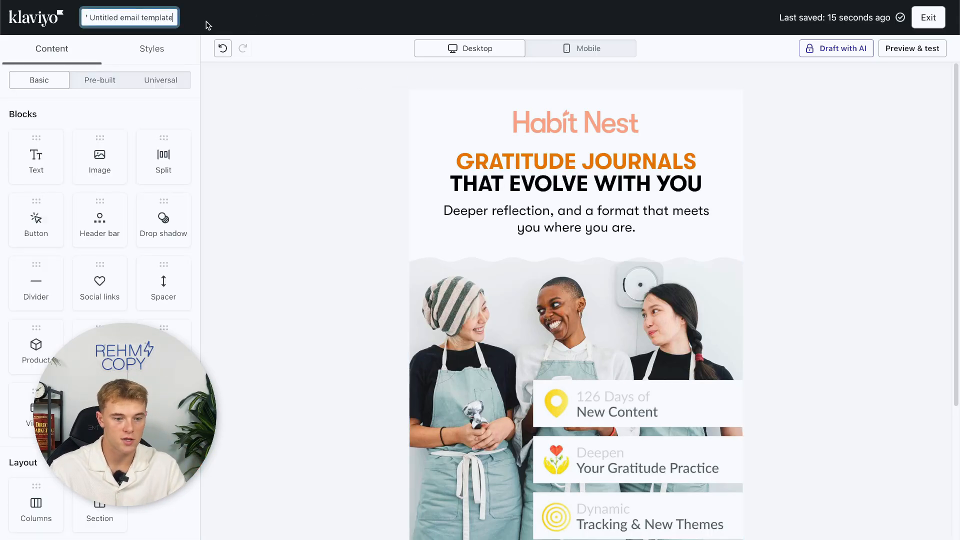
{"action": "key", "text": "ctrl+a"}
{"action": "type", "text": "New T"}
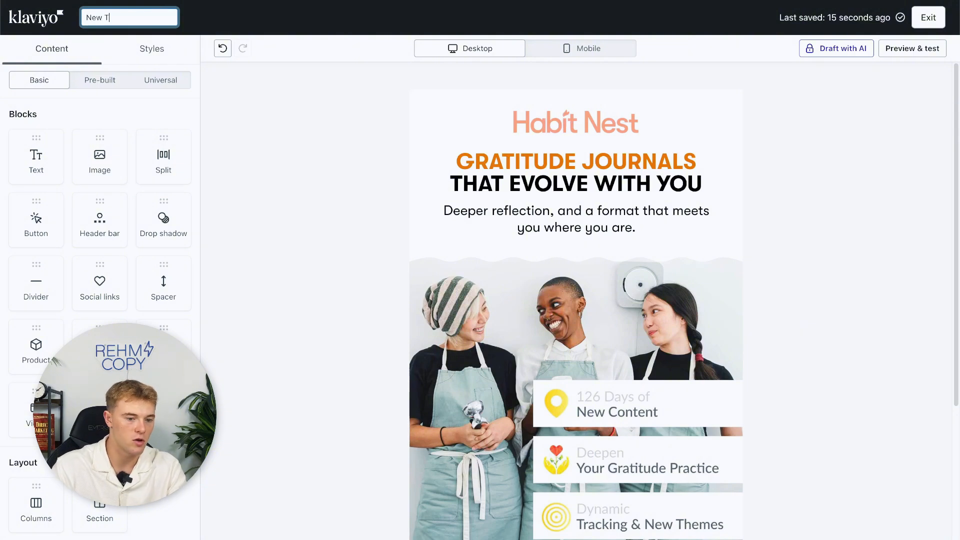
{"action": "type", "text": "emplate"}
{"action": "key", "text": "Return"}
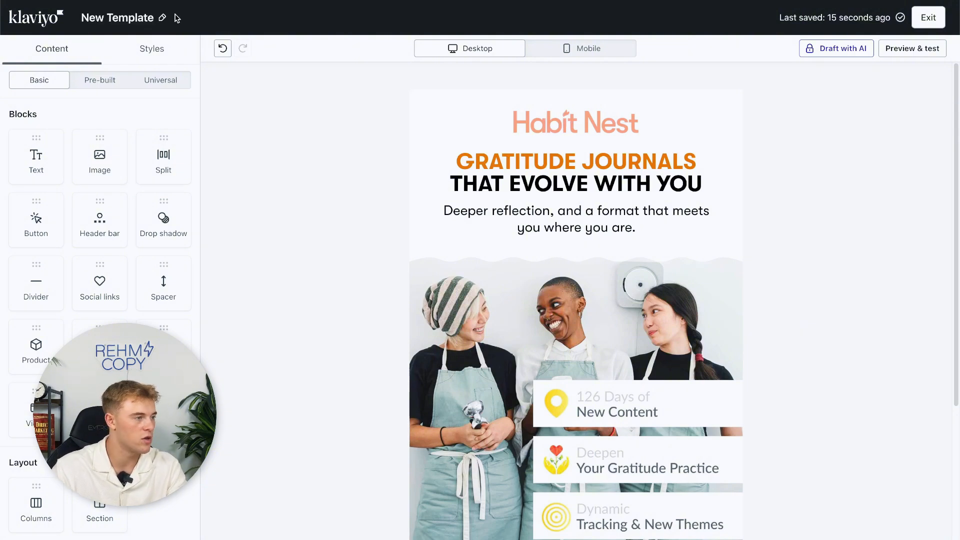
{"action": "left_click", "coordinate": [929, 18]}
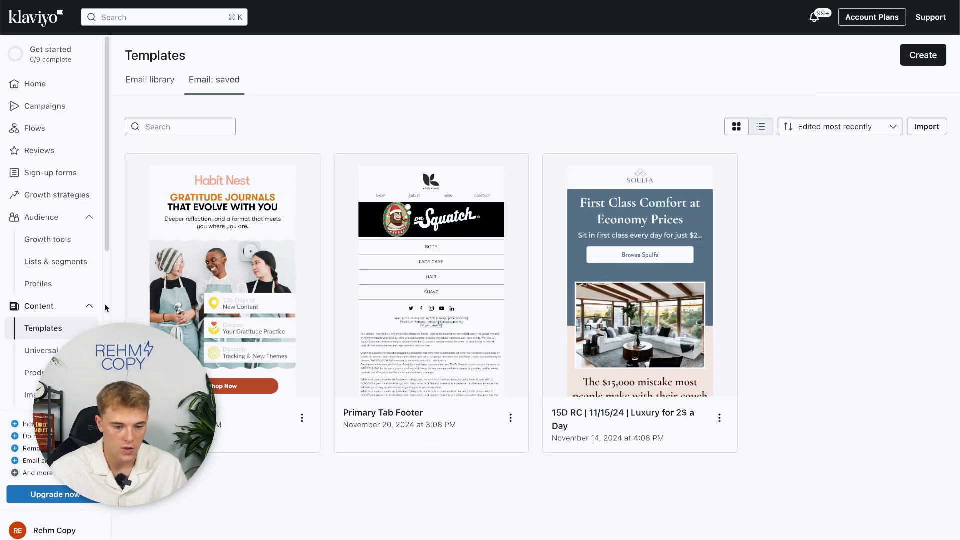